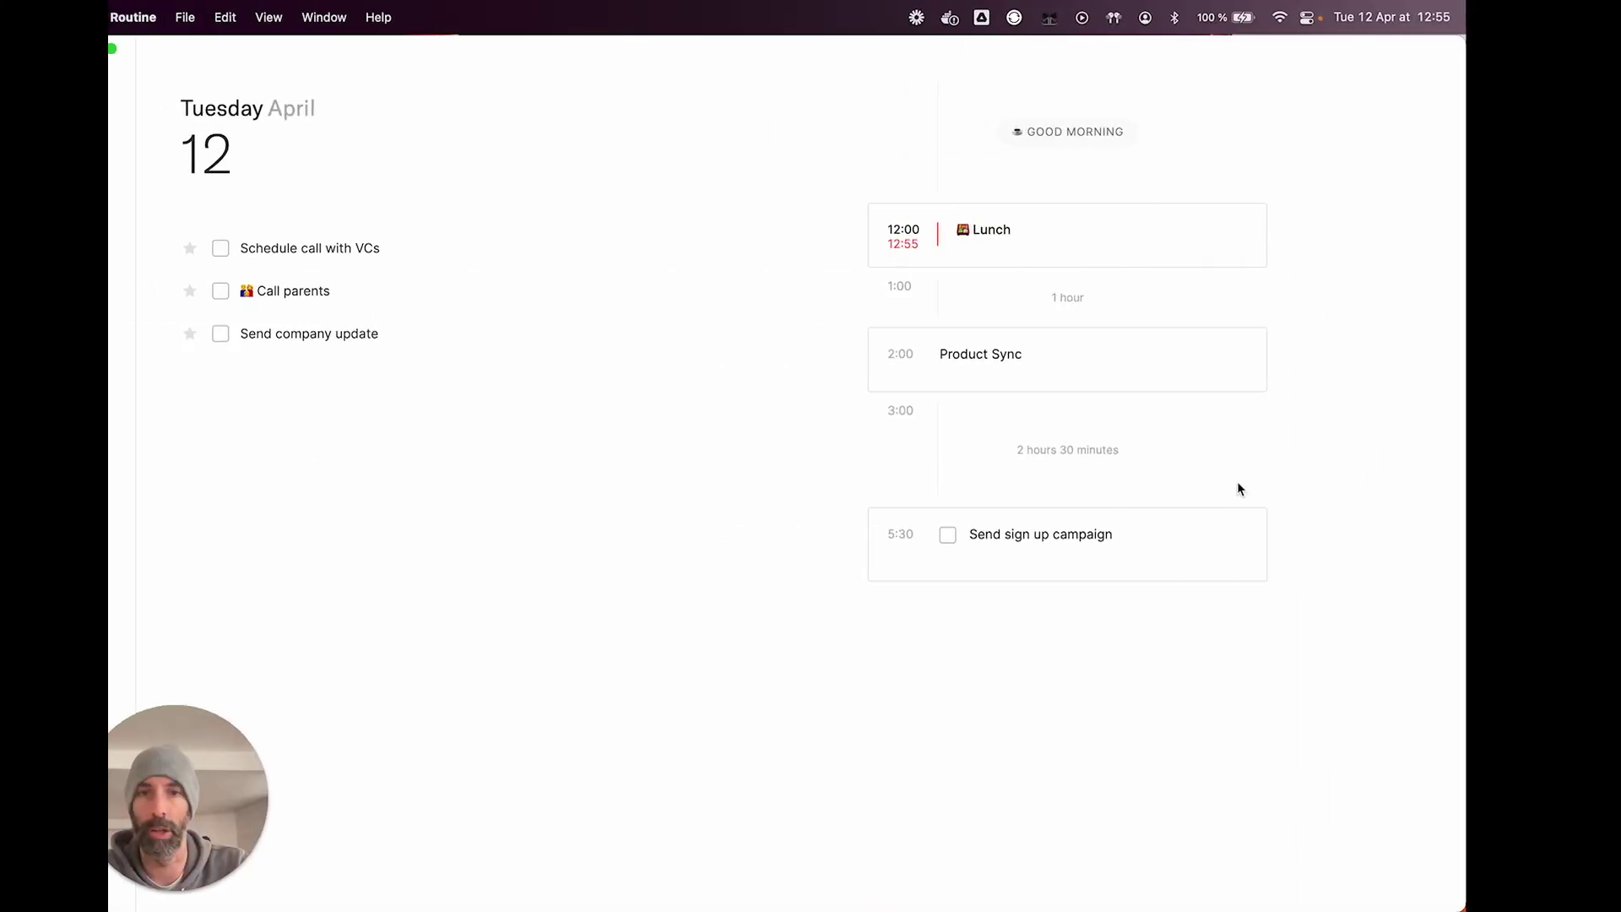
Step: Show the weekly calendar with the daily task area expanded and the full range of hours restored
{"action": "left_click", "coordinate": [141, 142]}
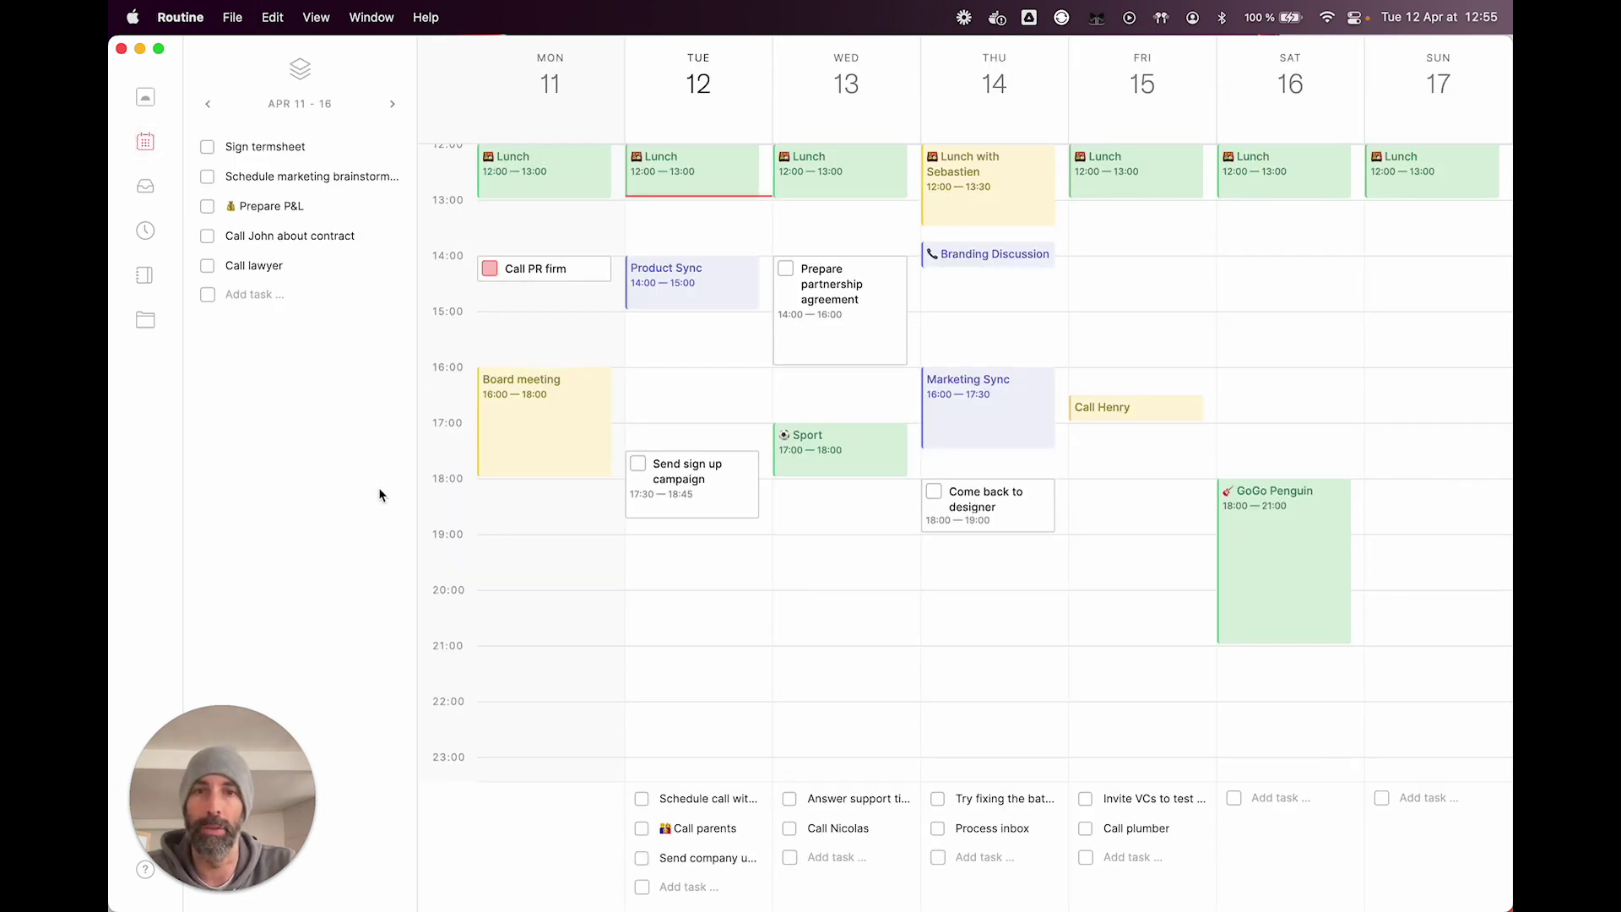
{"action": "scroll", "coordinate": [898, 619], "scroll_direction": "up", "scroll_amount": 3}
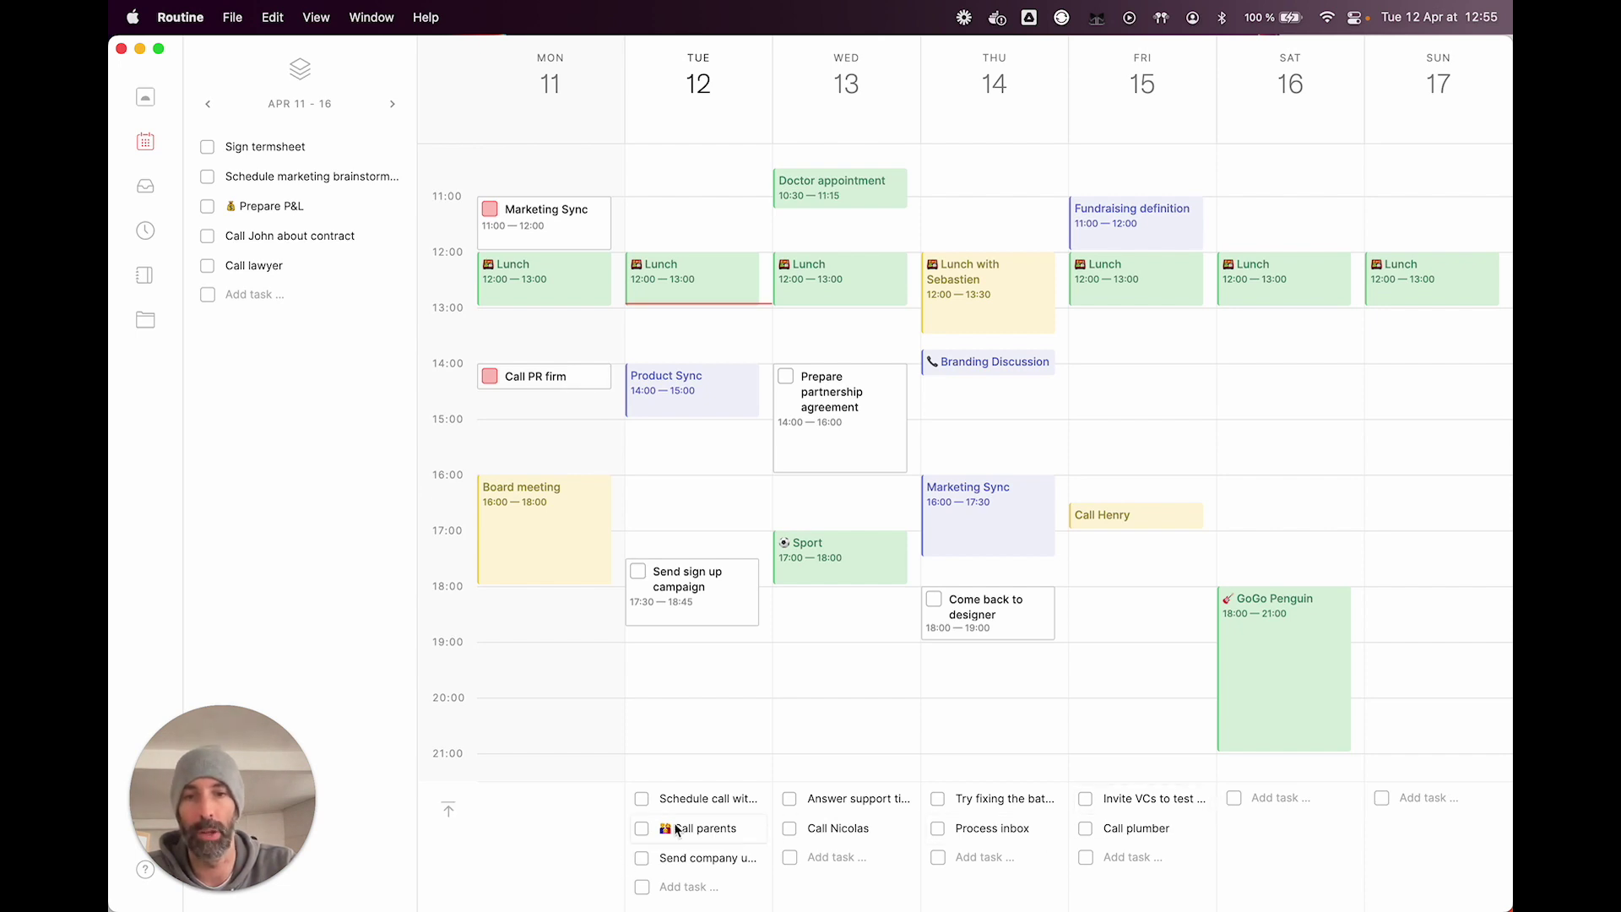
{"action": "left_click", "coordinate": [449, 811]}
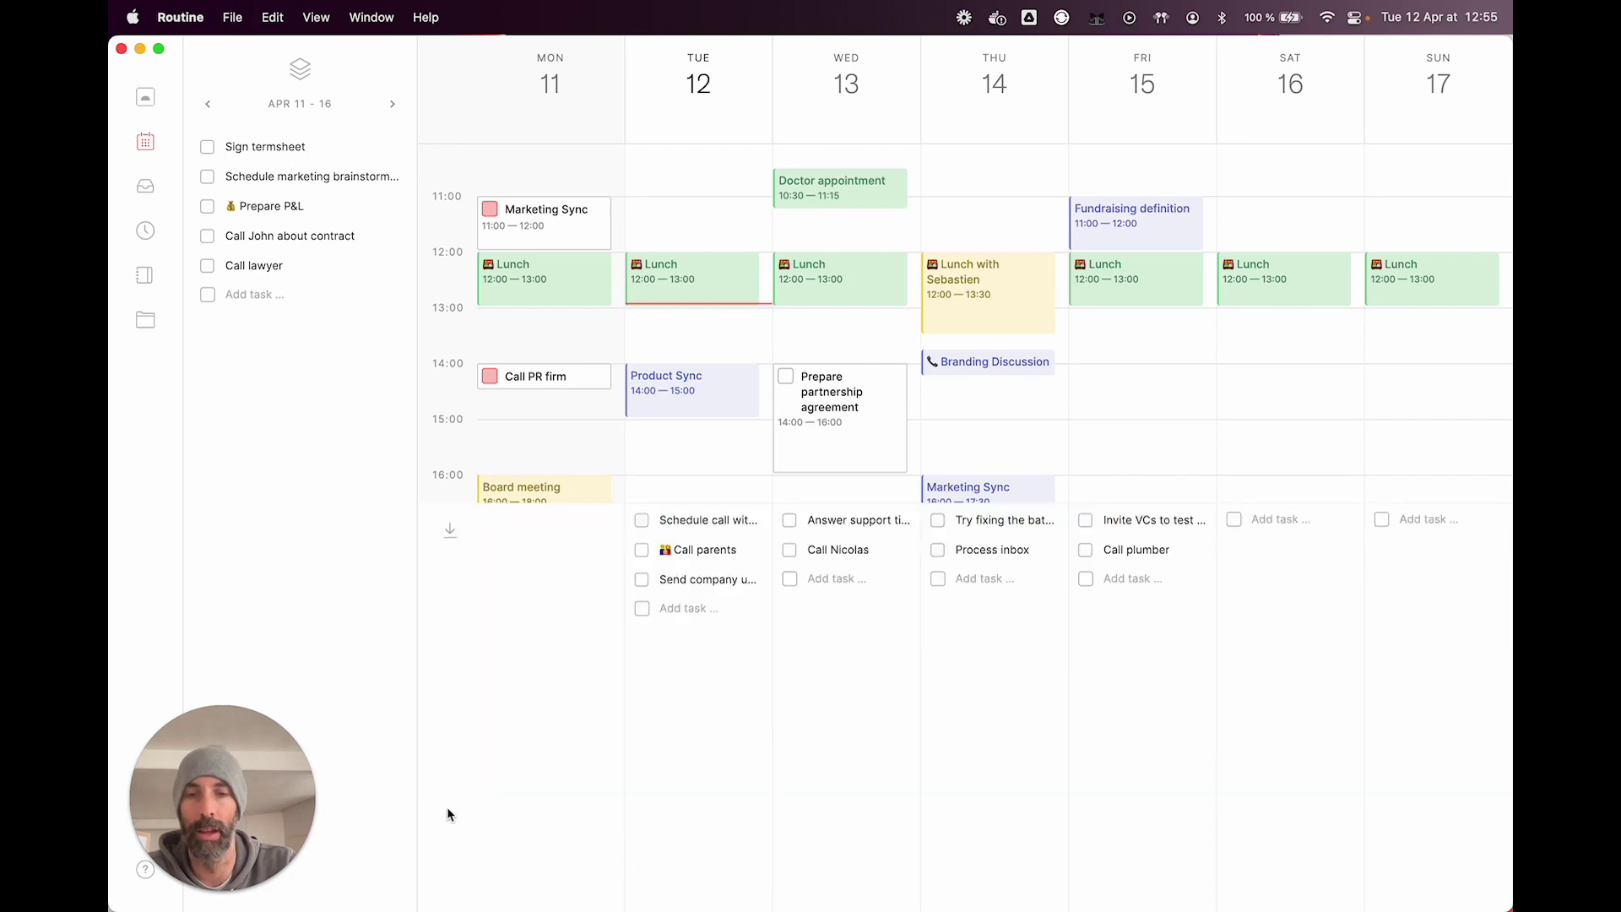
{"action": "left_click", "coordinate": [446, 530]}
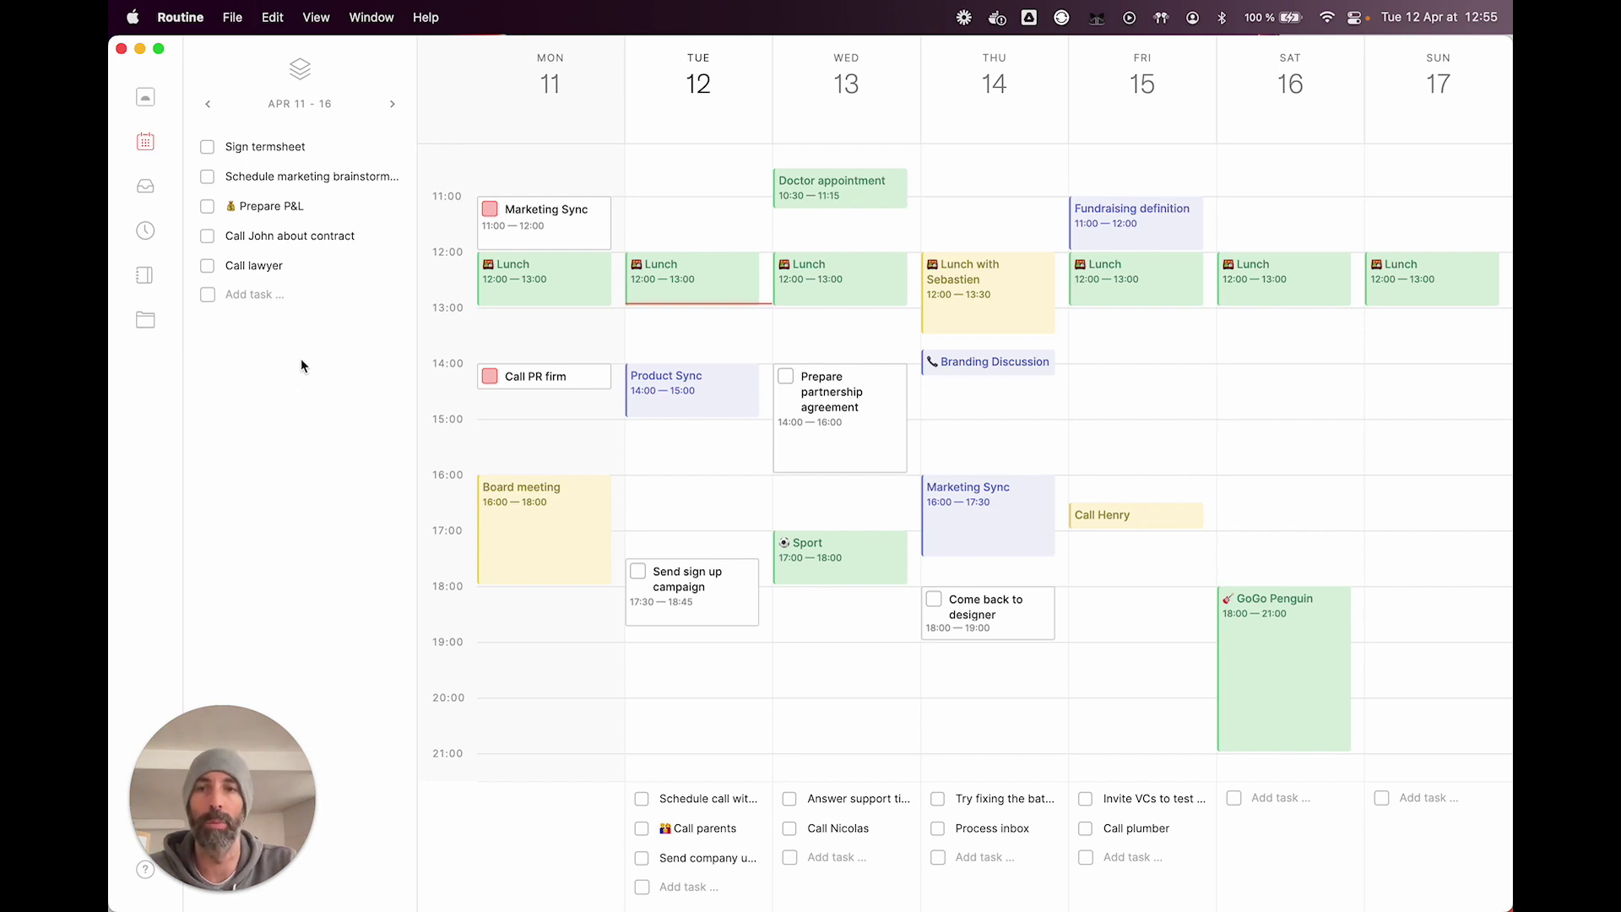
Step: Schedule Call lawyer on Friday 13:30–15:00 and move Call John about contract to Thursday's tasks
{"action": "left_click_drag", "start_coordinate": [258, 275], "coordinate": [1155, 369]}
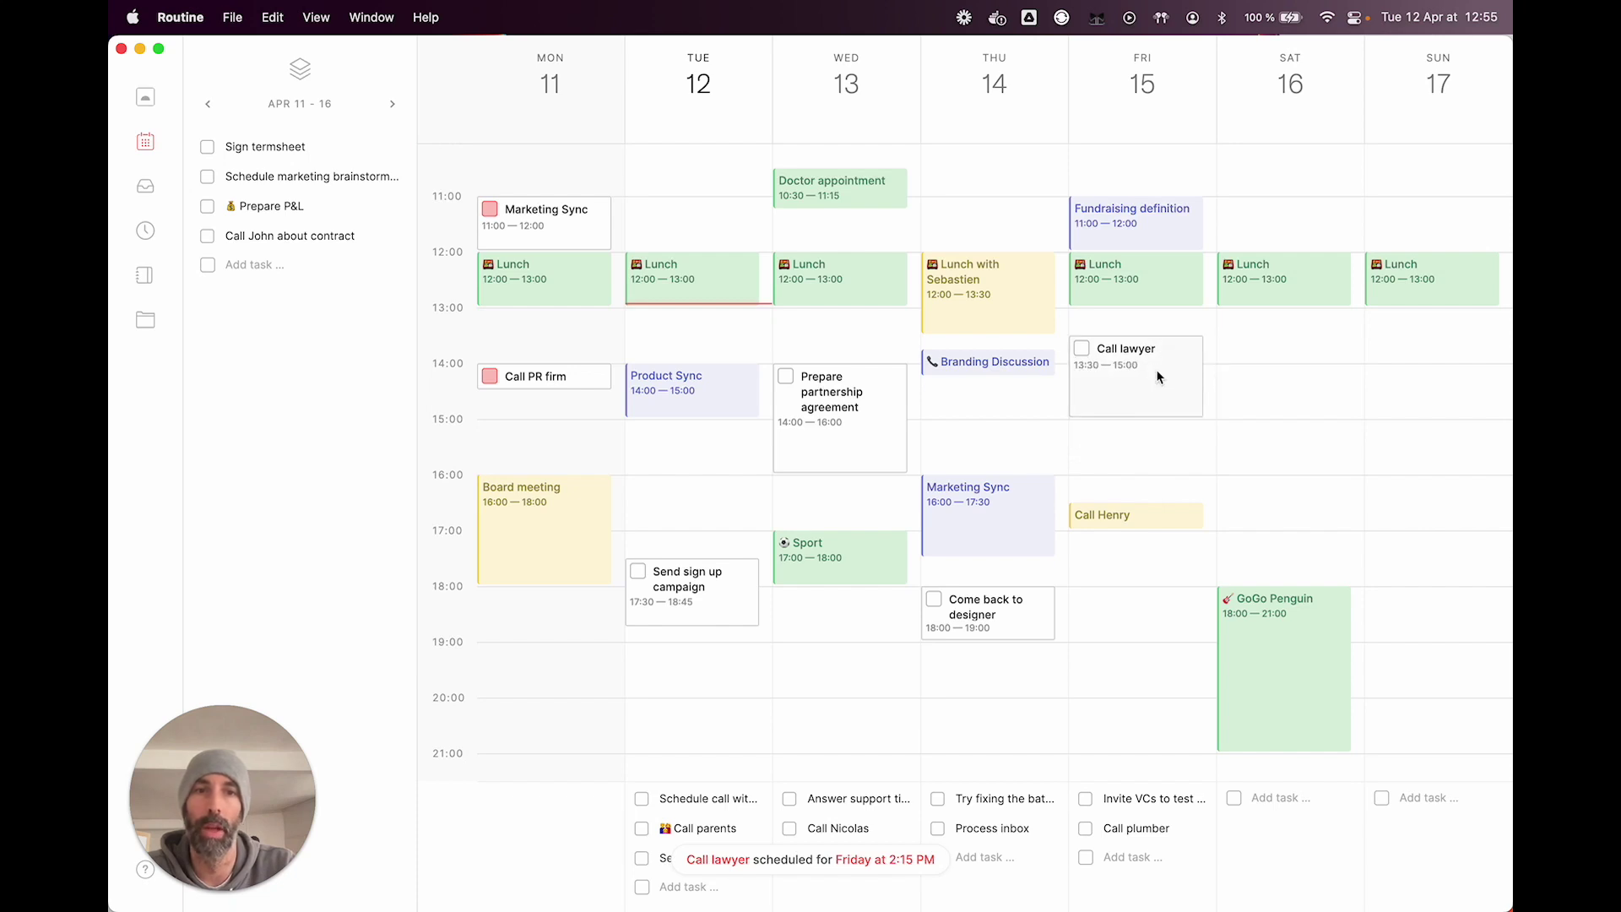
{"action": "left_click_drag", "start_coordinate": [259, 236], "coordinate": [1020, 828]}
{"action": "scroll", "coordinate": [1009, 689], "scroll_direction": "up", "scroll_amount": 5}
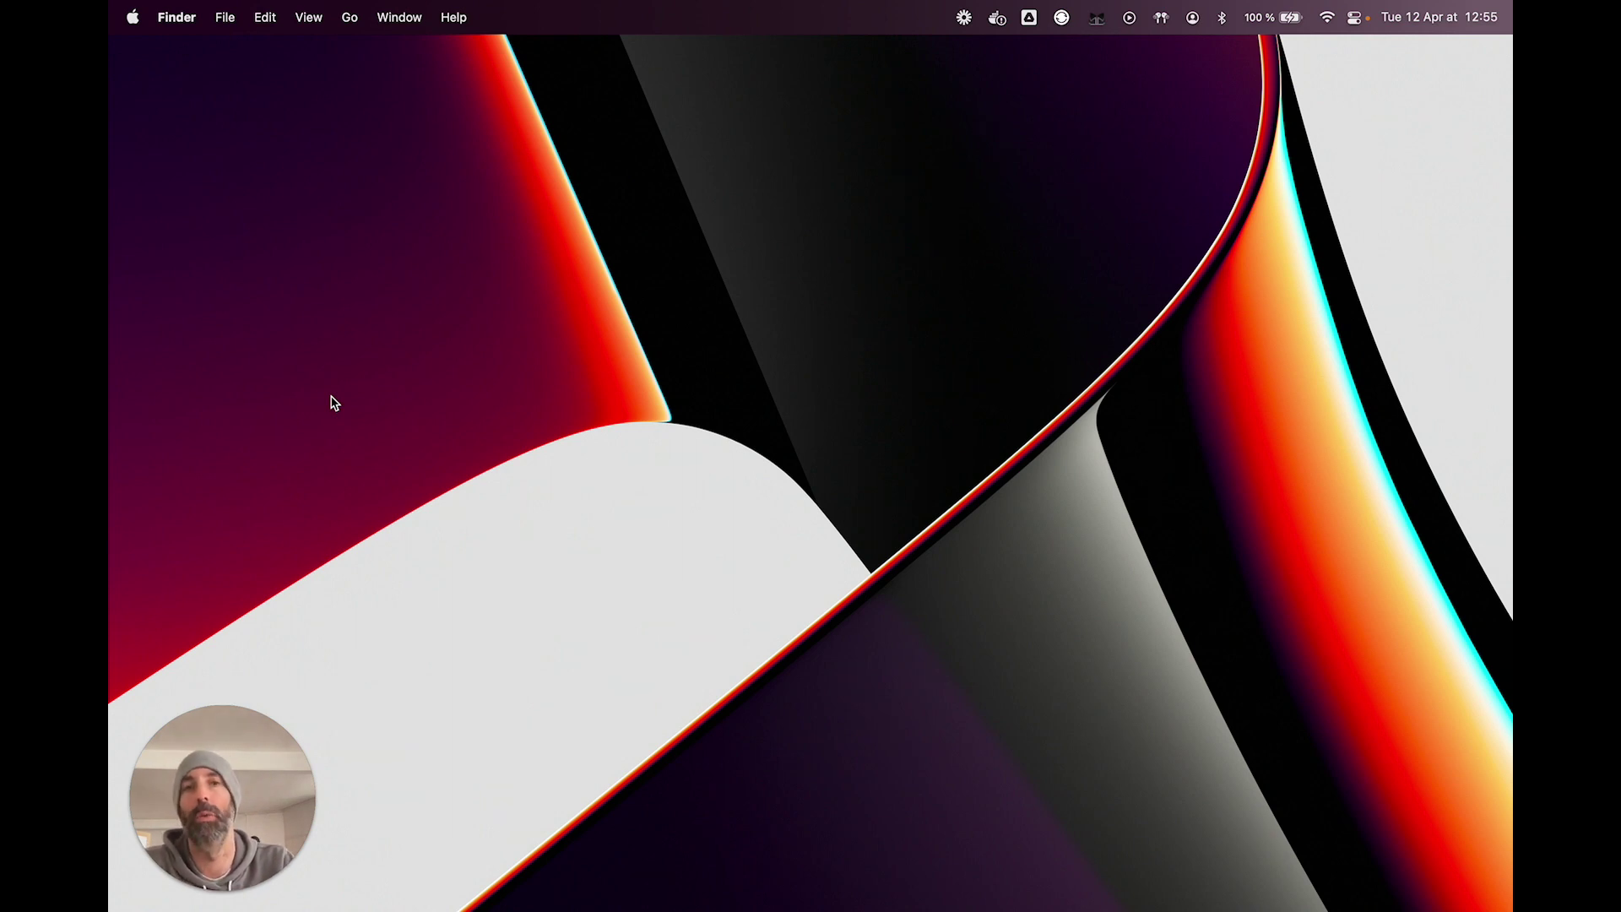
{"action": "key", "text": "ctrl+space"}
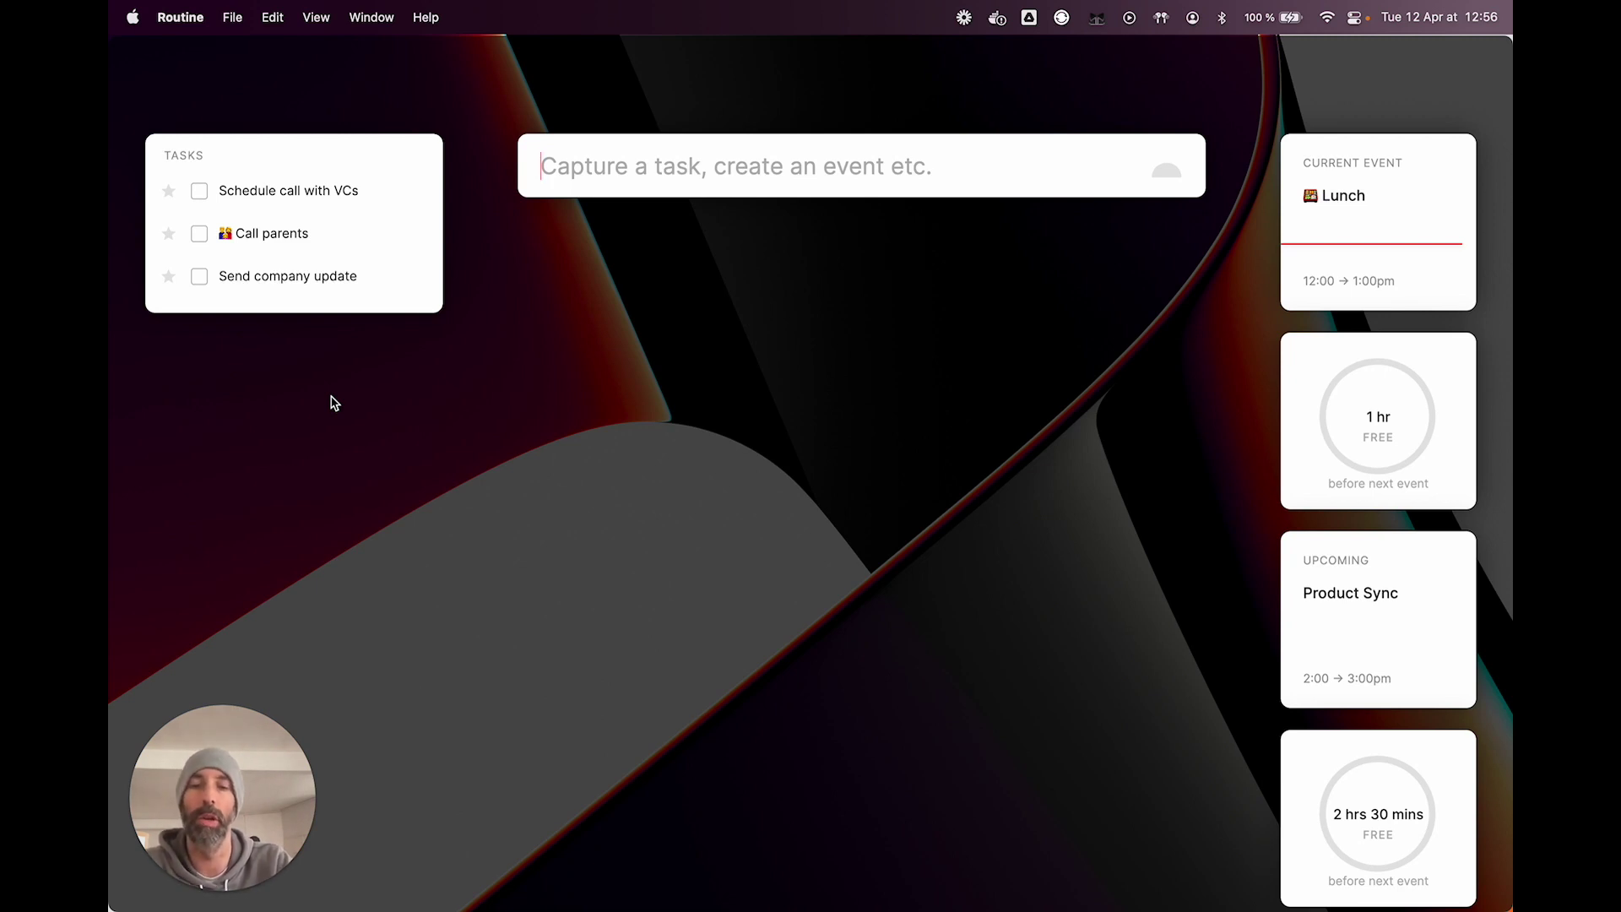
{"action": "key", "text": "Escape"}
{"action": "key", "text": "ctrl+Left"}
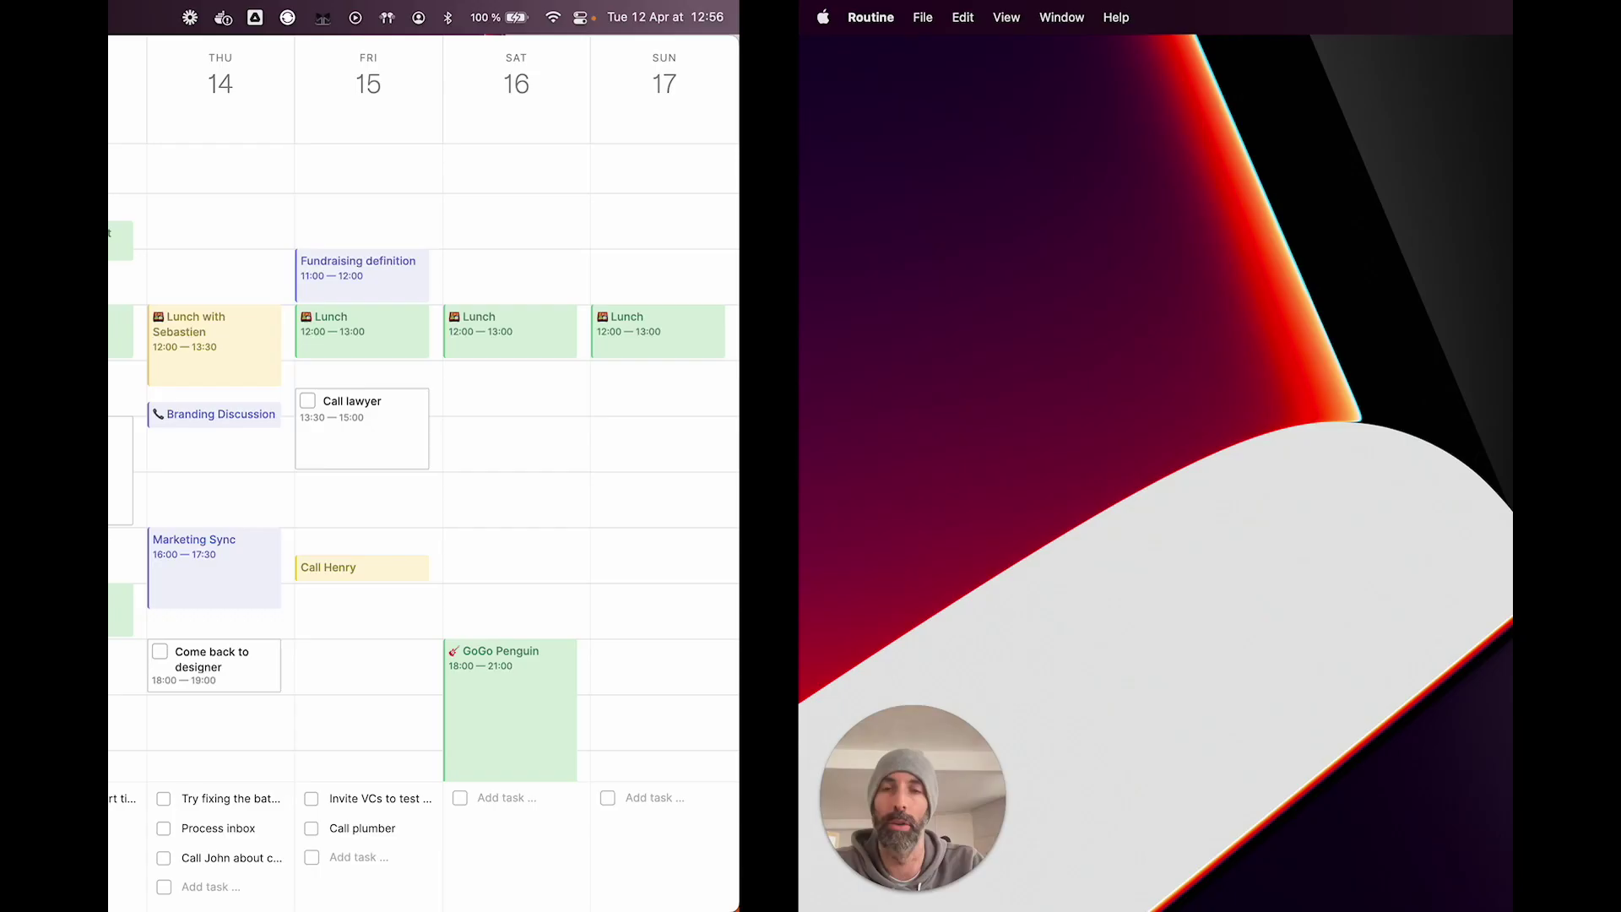
{"action": "mouse_move", "coordinate": [388, 179]}
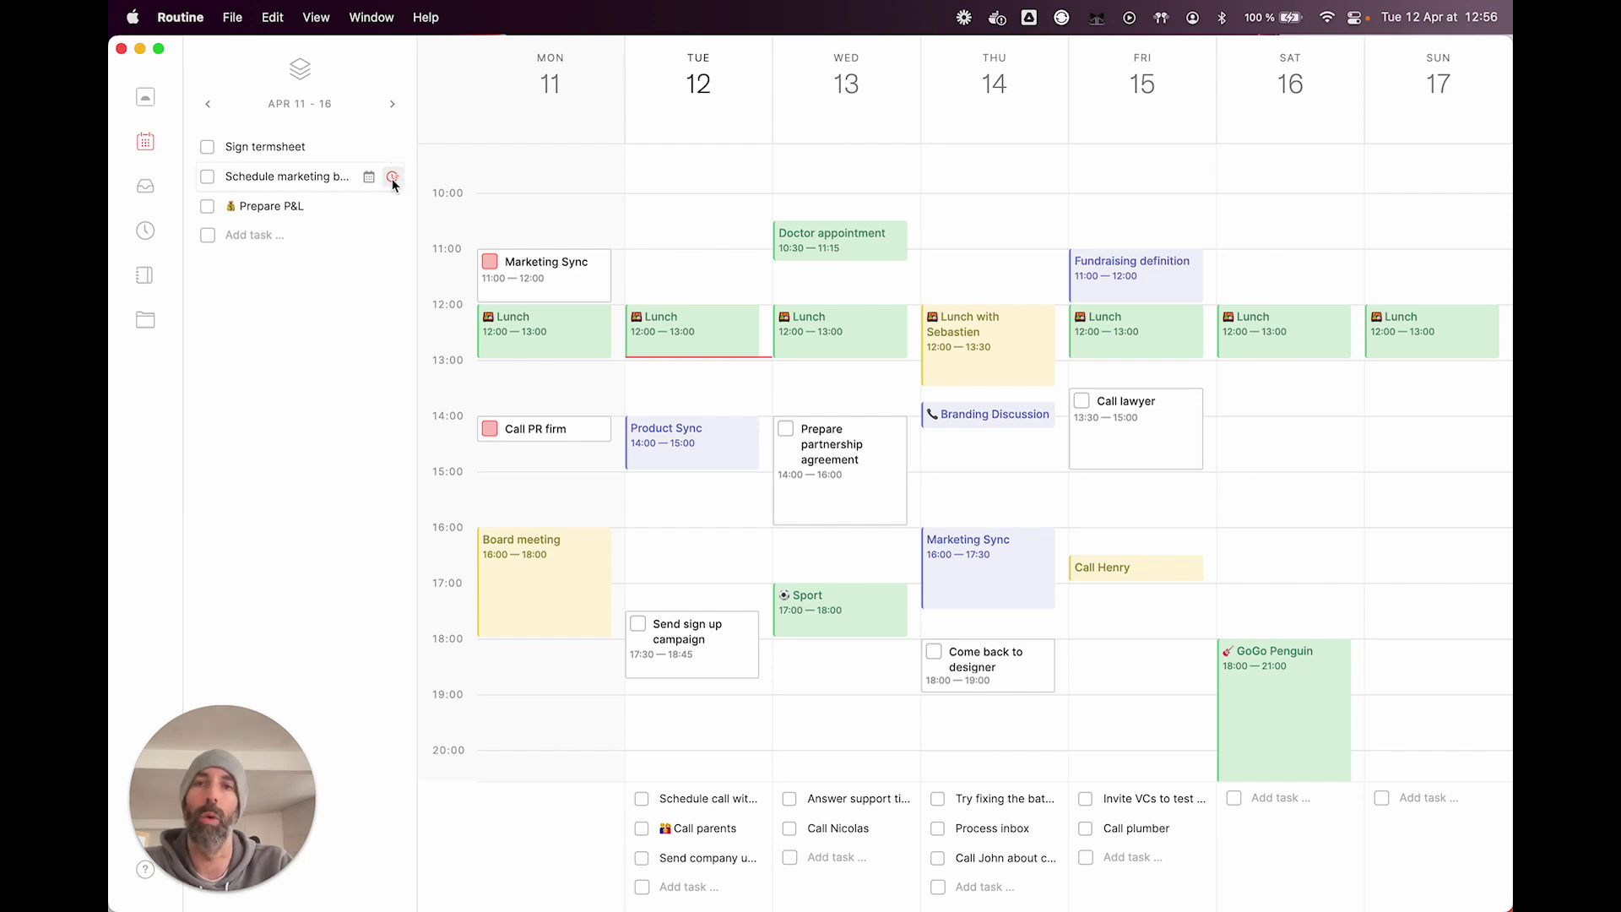
Step: Postpone Schedule marketing brainstorming session by 2 weeks
{"action": "left_click", "coordinate": [392, 179]}
{"action": "type", "text": "2 weeks"}
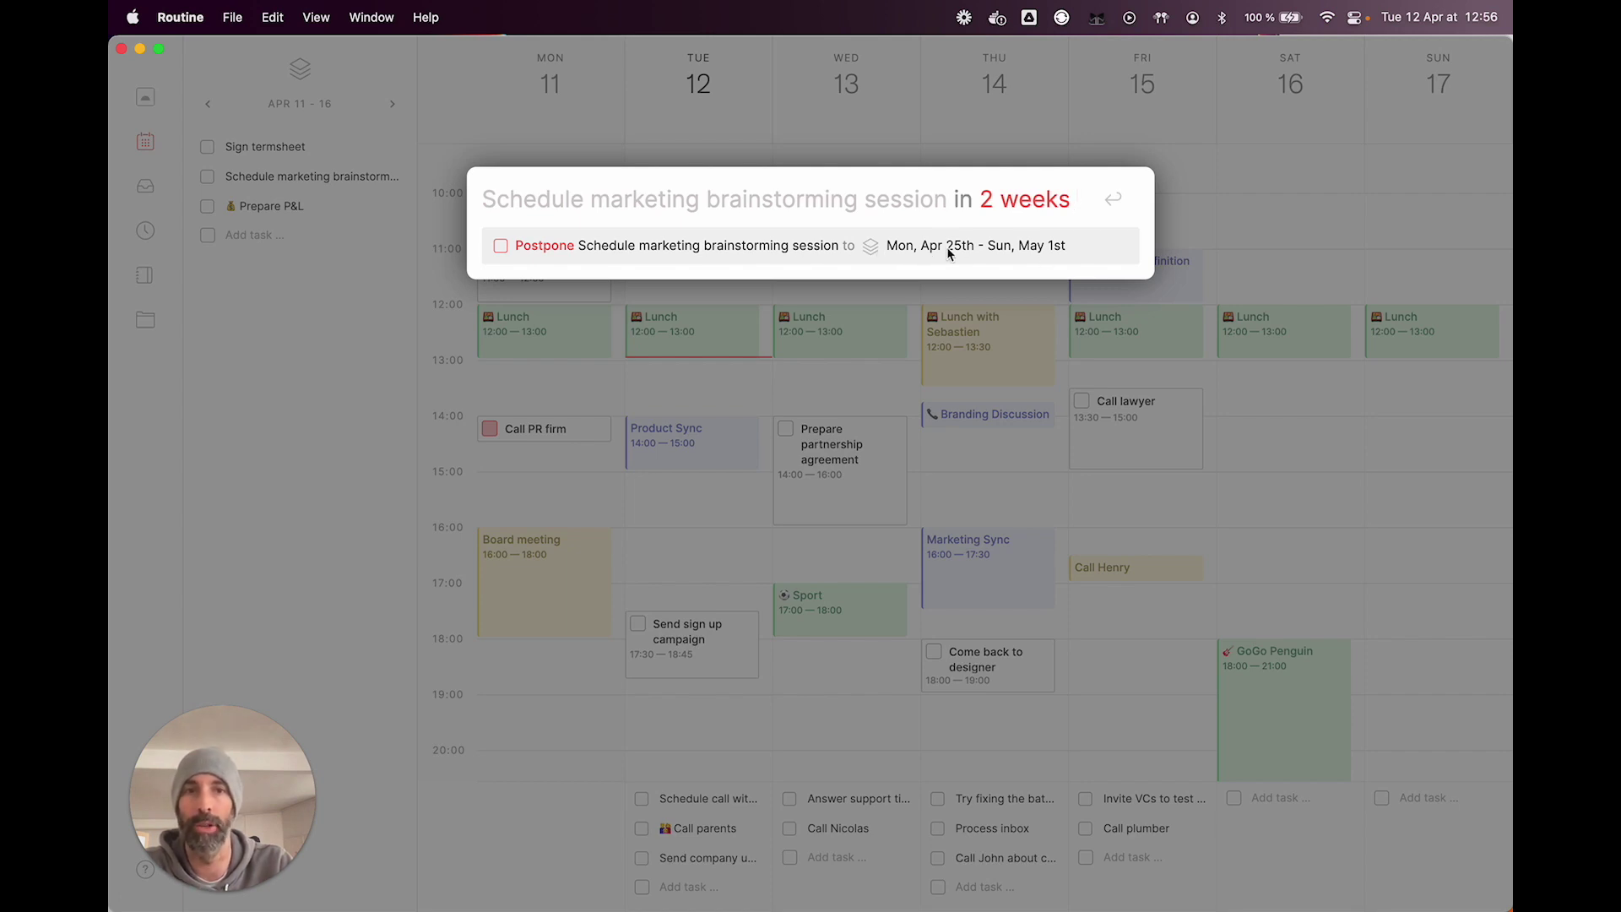
{"action": "left_click", "coordinate": [1000, 247]}
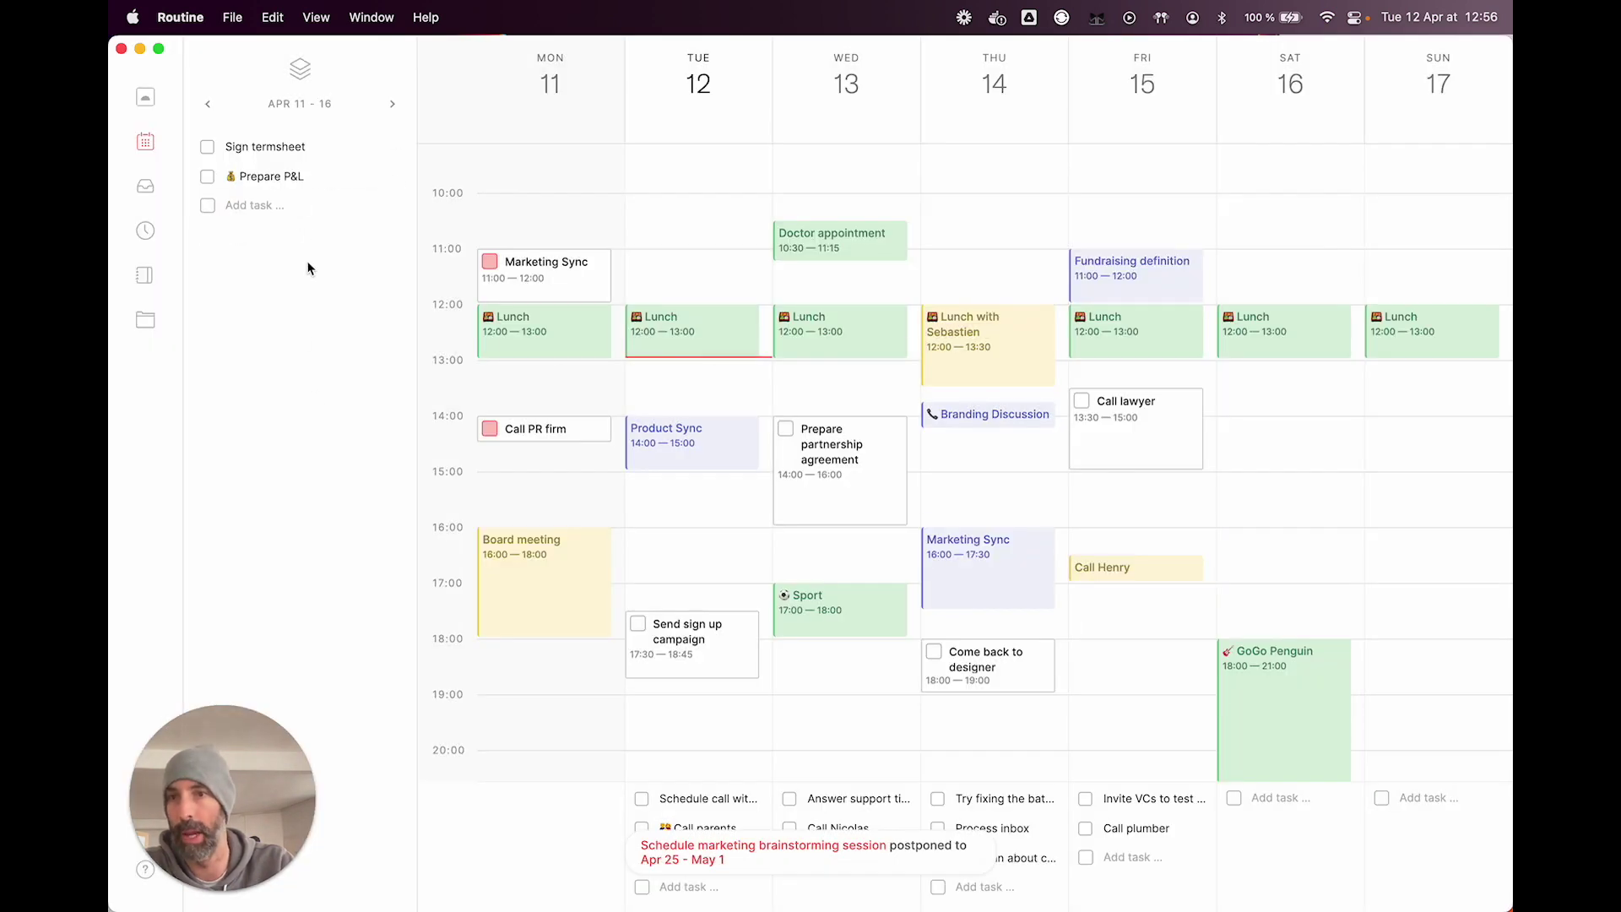
Step: Advance the calendar two weeks to Apr 25 – May 1, then return to Tuesday April 12's Today view
{"action": "mouse_move", "coordinate": [342, 148]}
{"action": "left_click", "coordinate": [391, 105]}
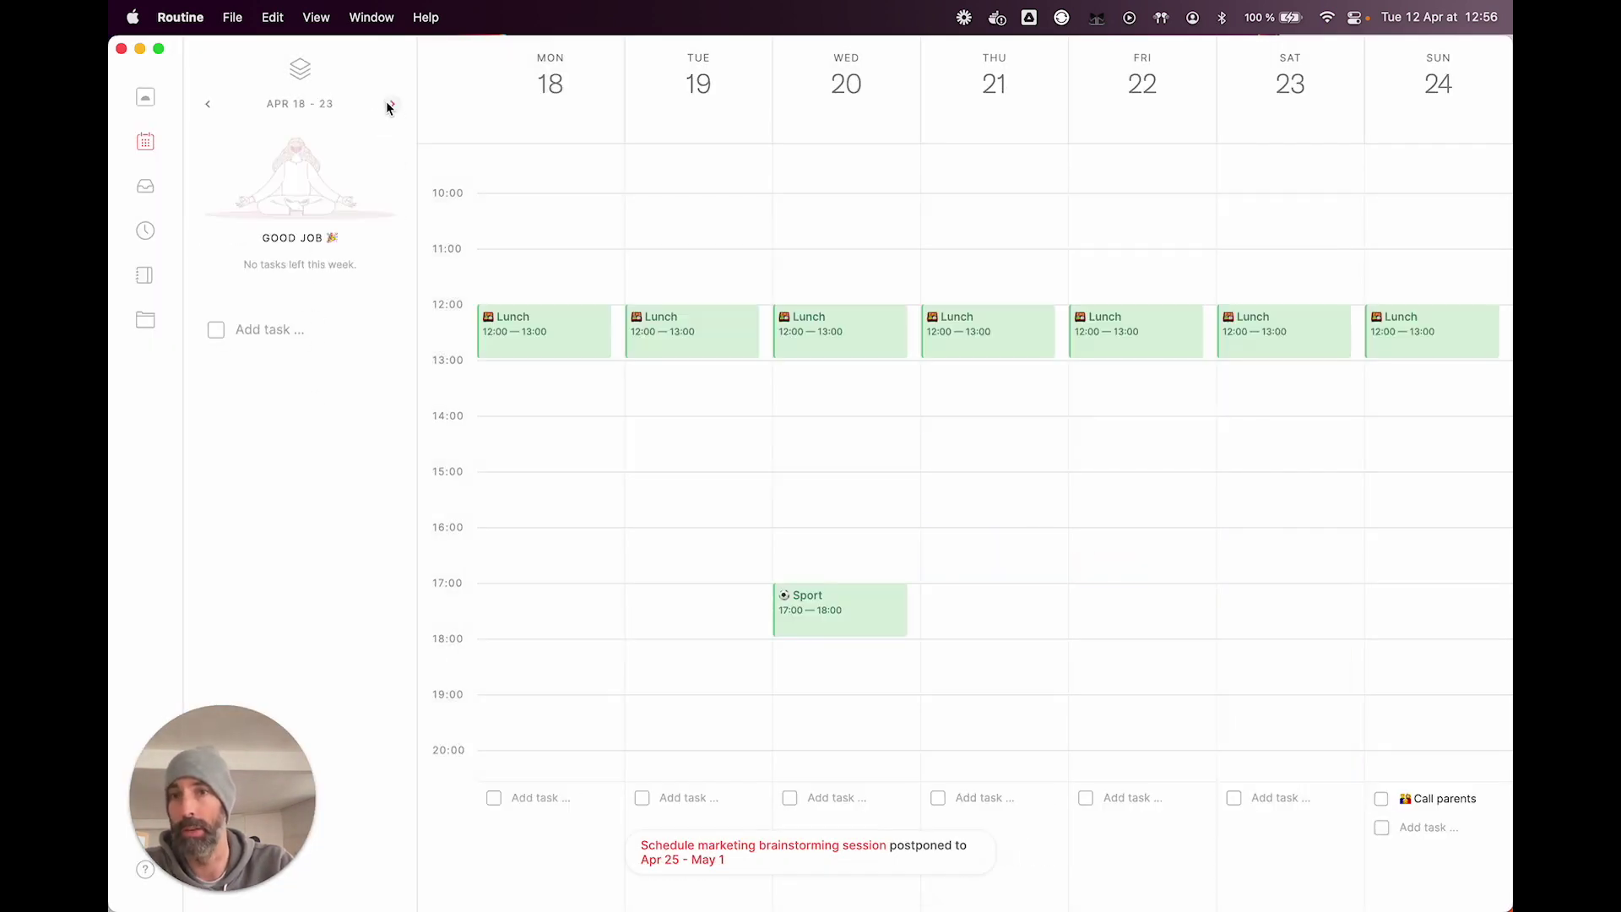
{"action": "left_click", "coordinate": [390, 105]}
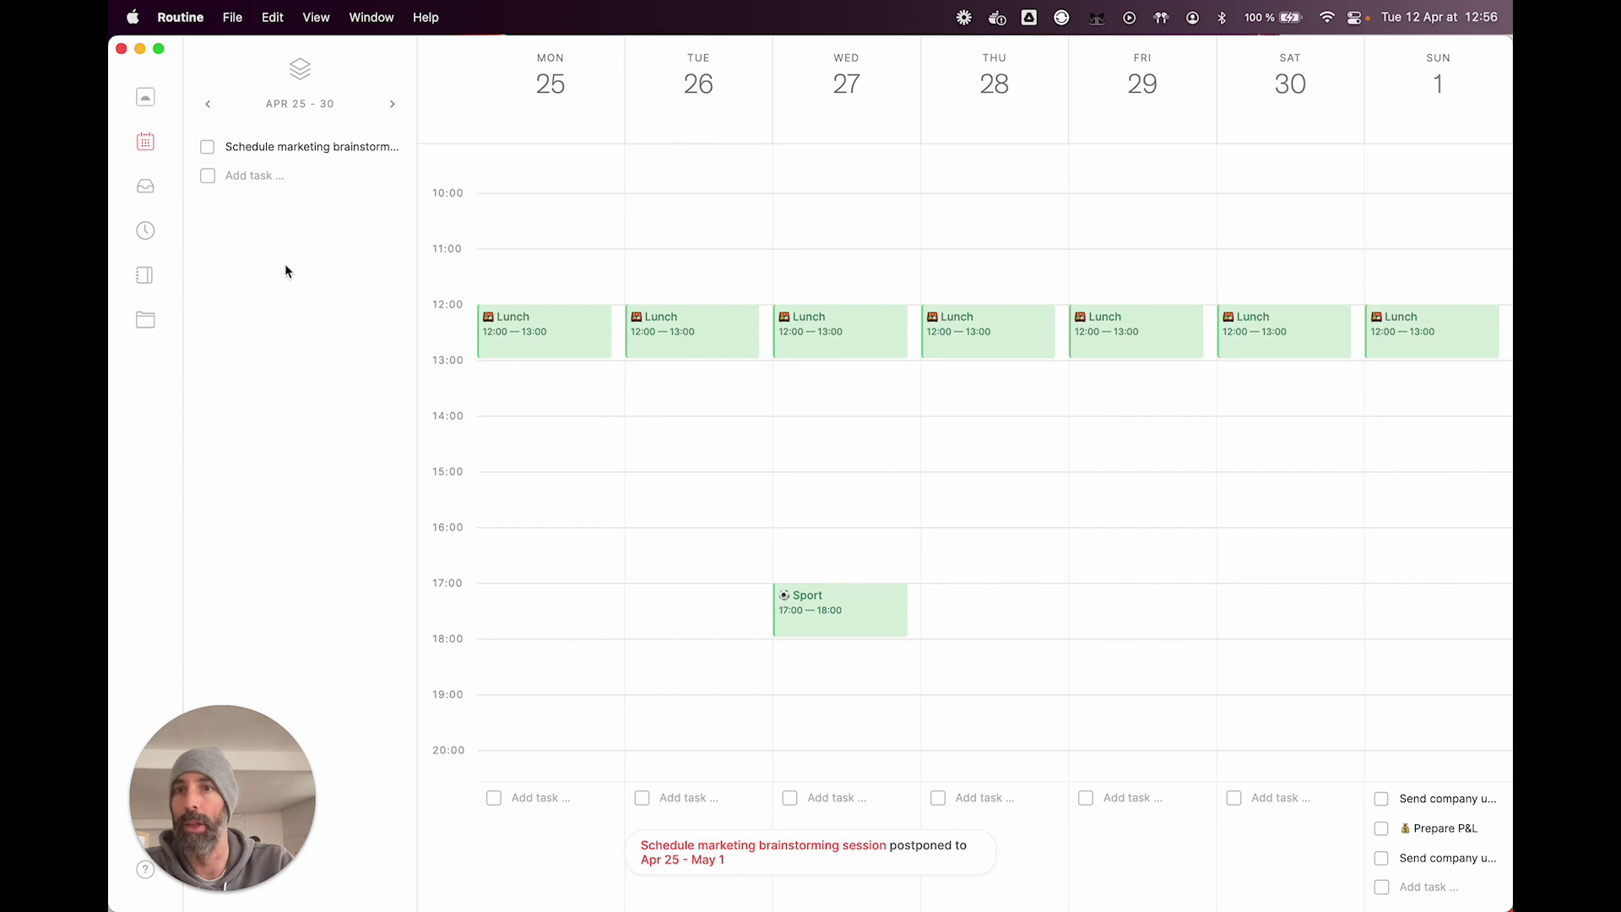
{"action": "left_click", "coordinate": [145, 100]}
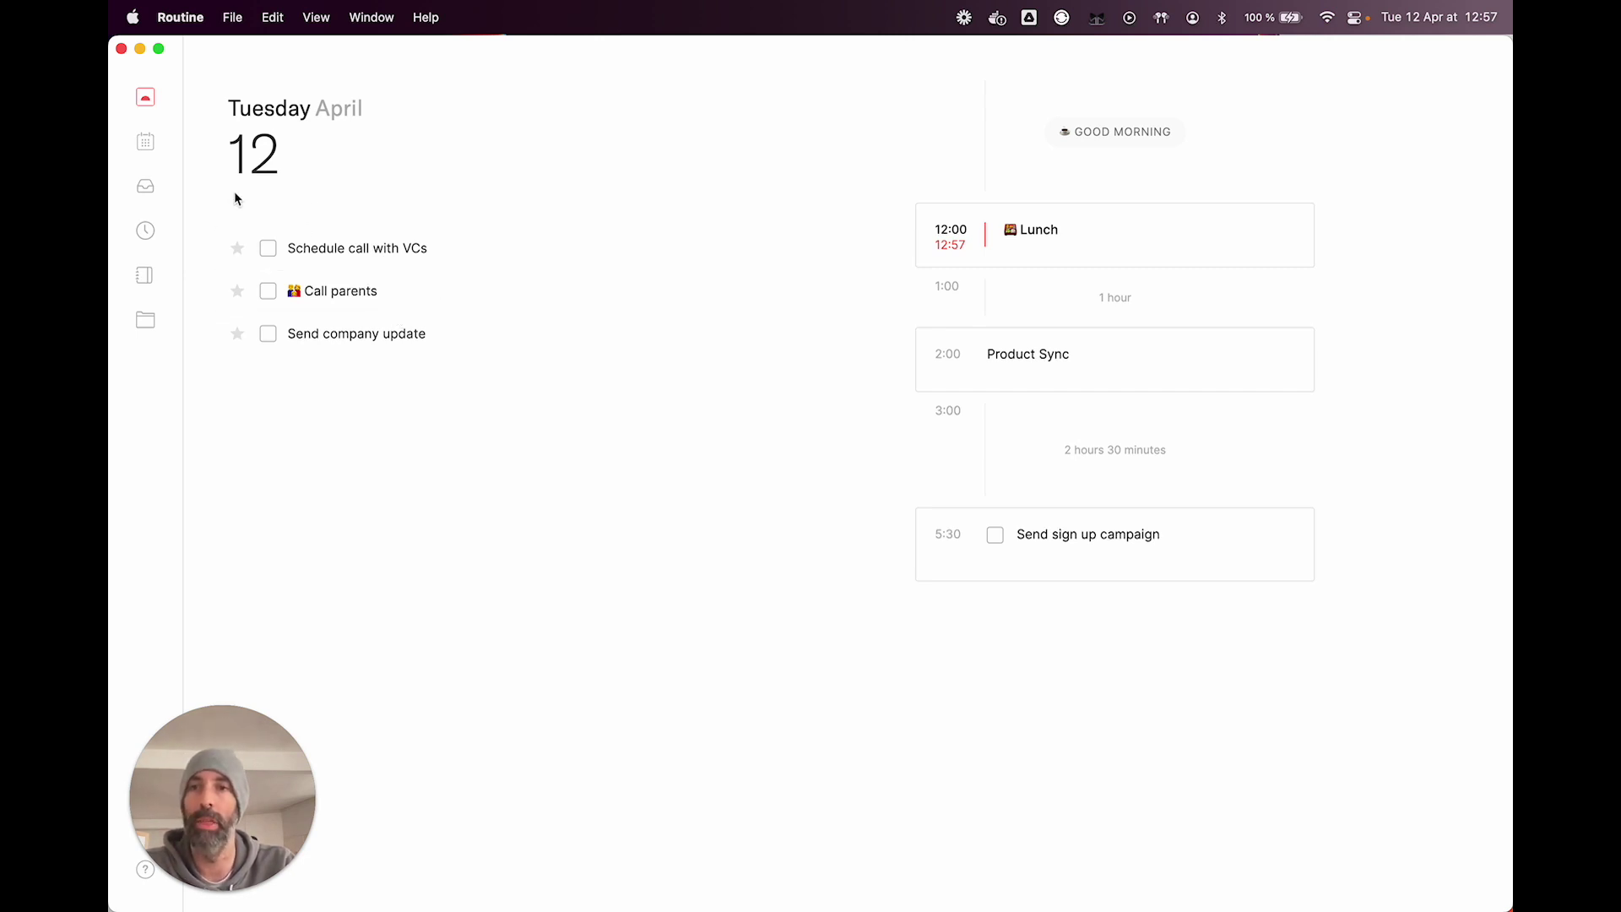
Step: Return to the Apr 11–17 week calendar, showing Sign termsheet and Prepare P&L as unscheduled
{"action": "left_click", "coordinate": [152, 144]}
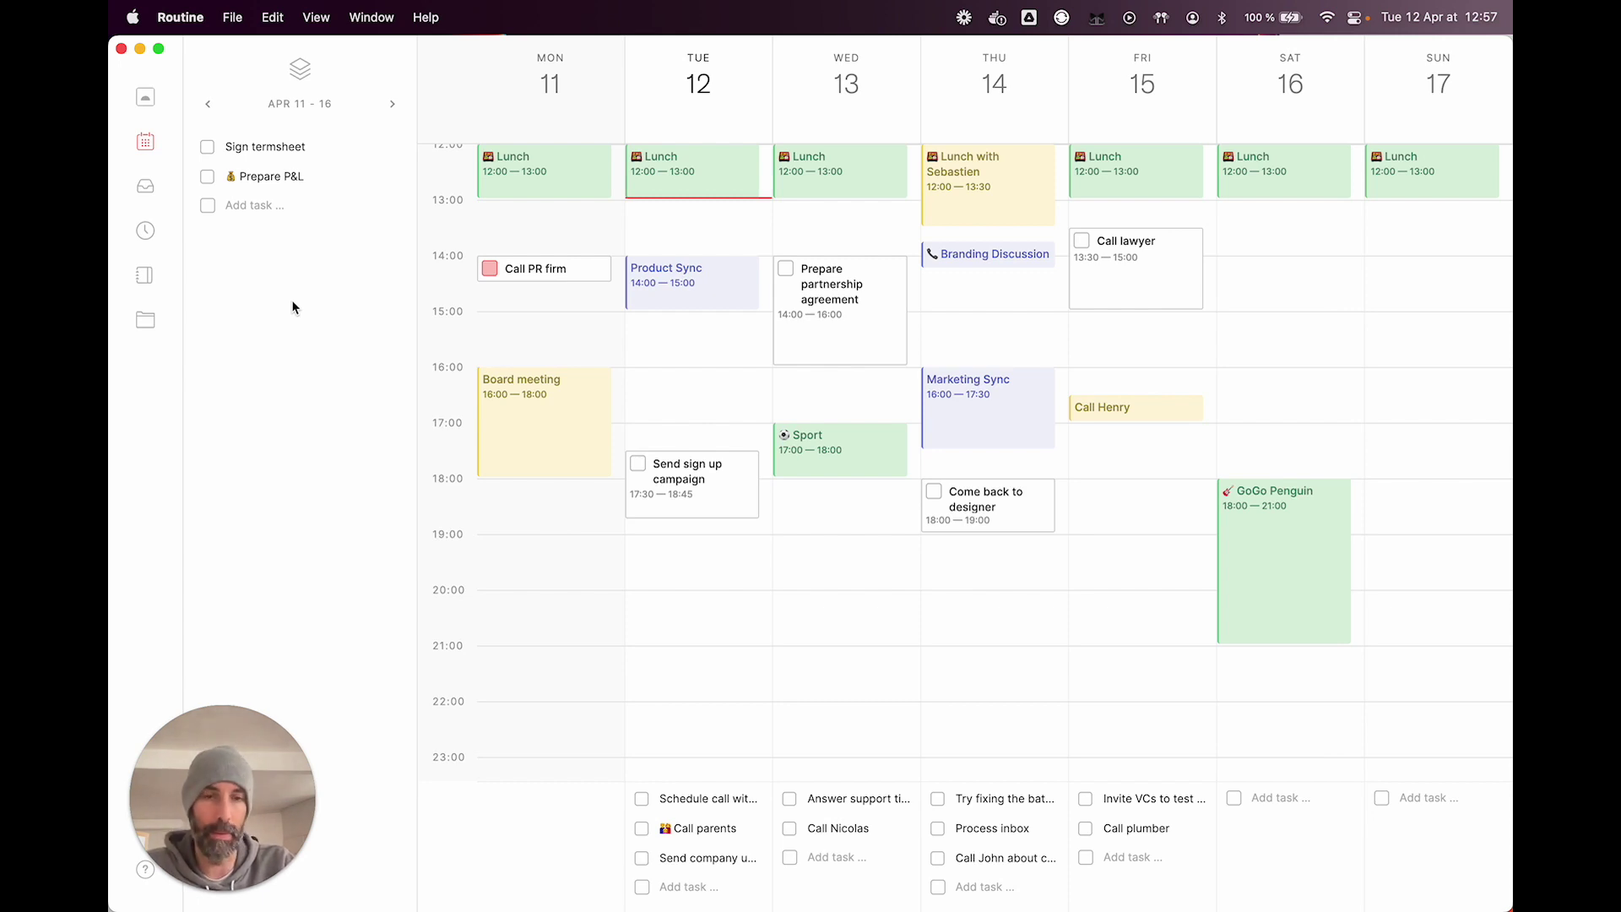
{"action": "scroll", "coordinate": [789, 464], "scroll_direction": "up", "scroll_amount": 2}
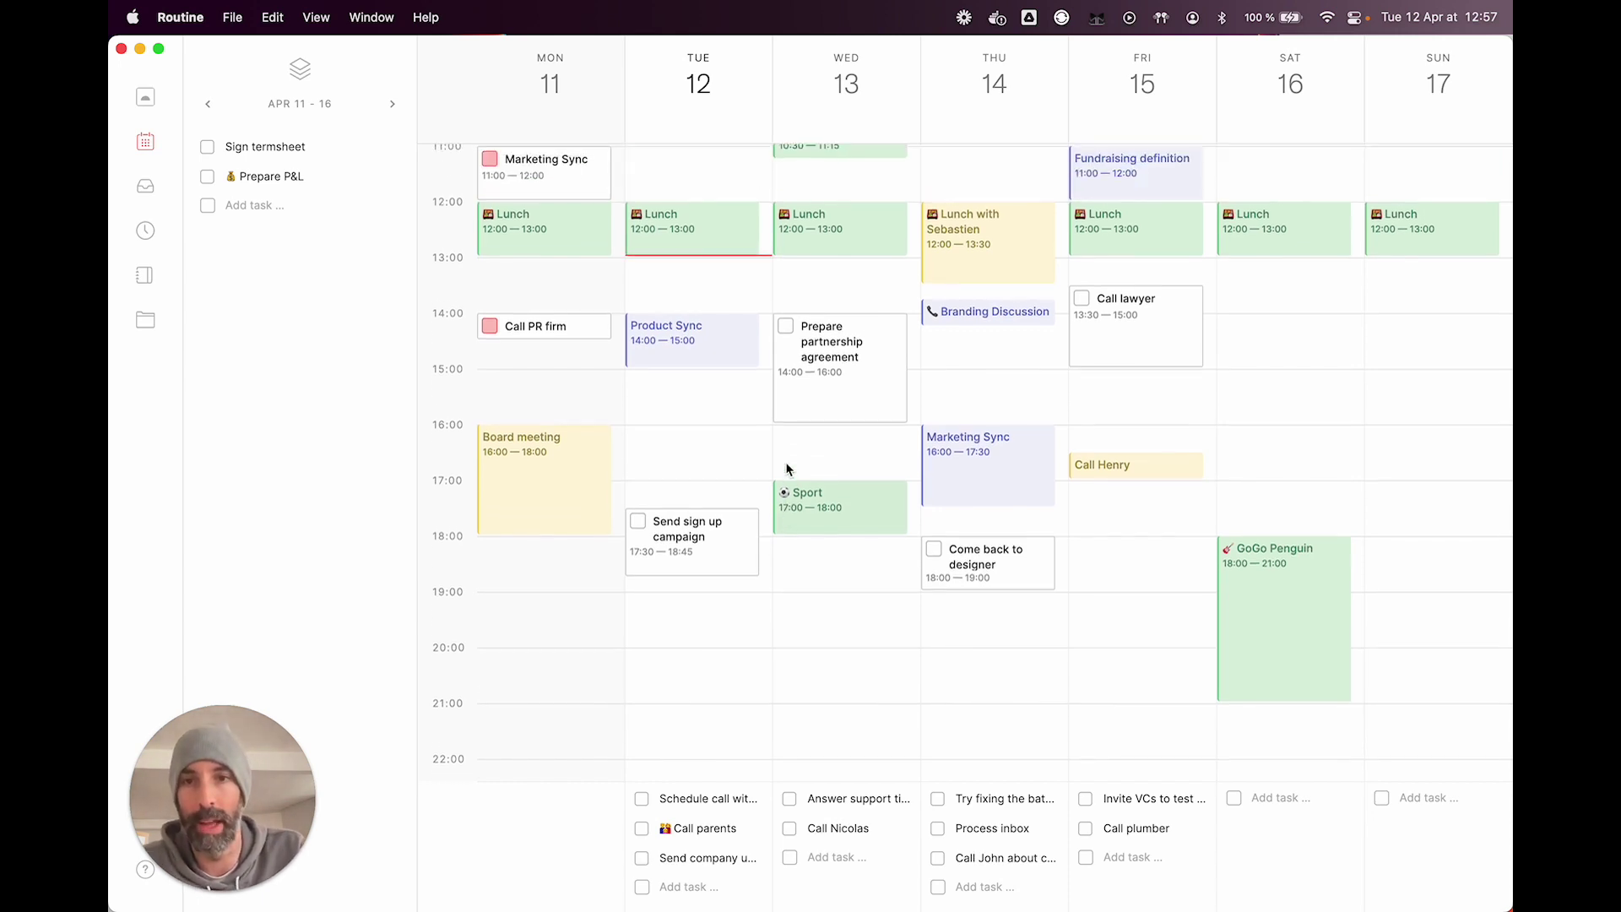
{"action": "left_click", "coordinate": [676, 348]}
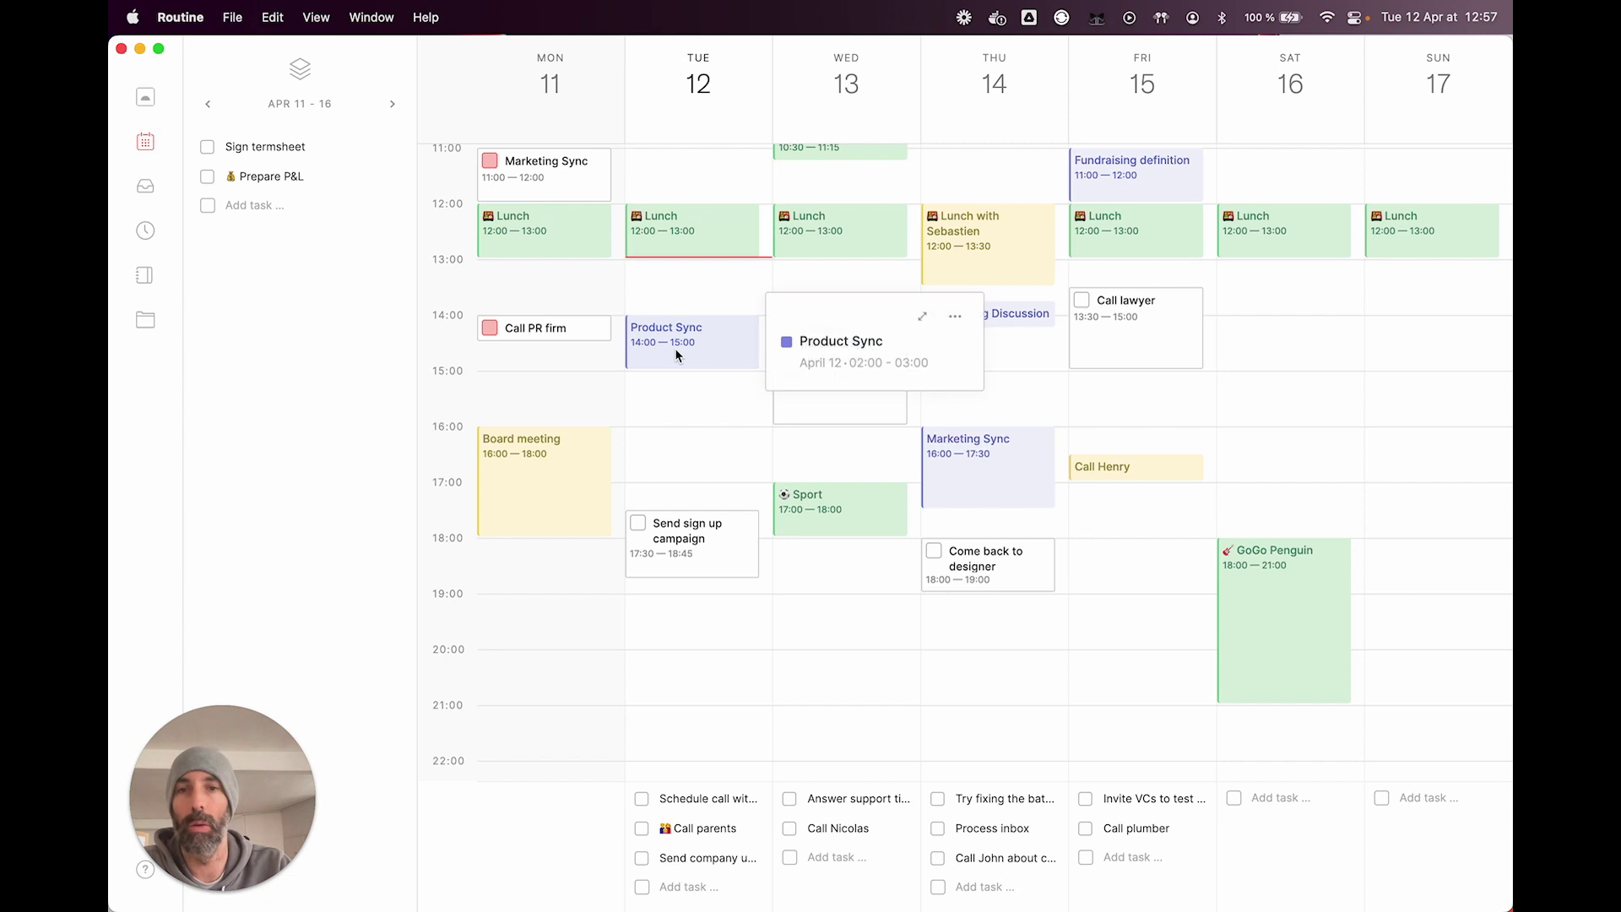
{"action": "left_click", "coordinate": [951, 318]}
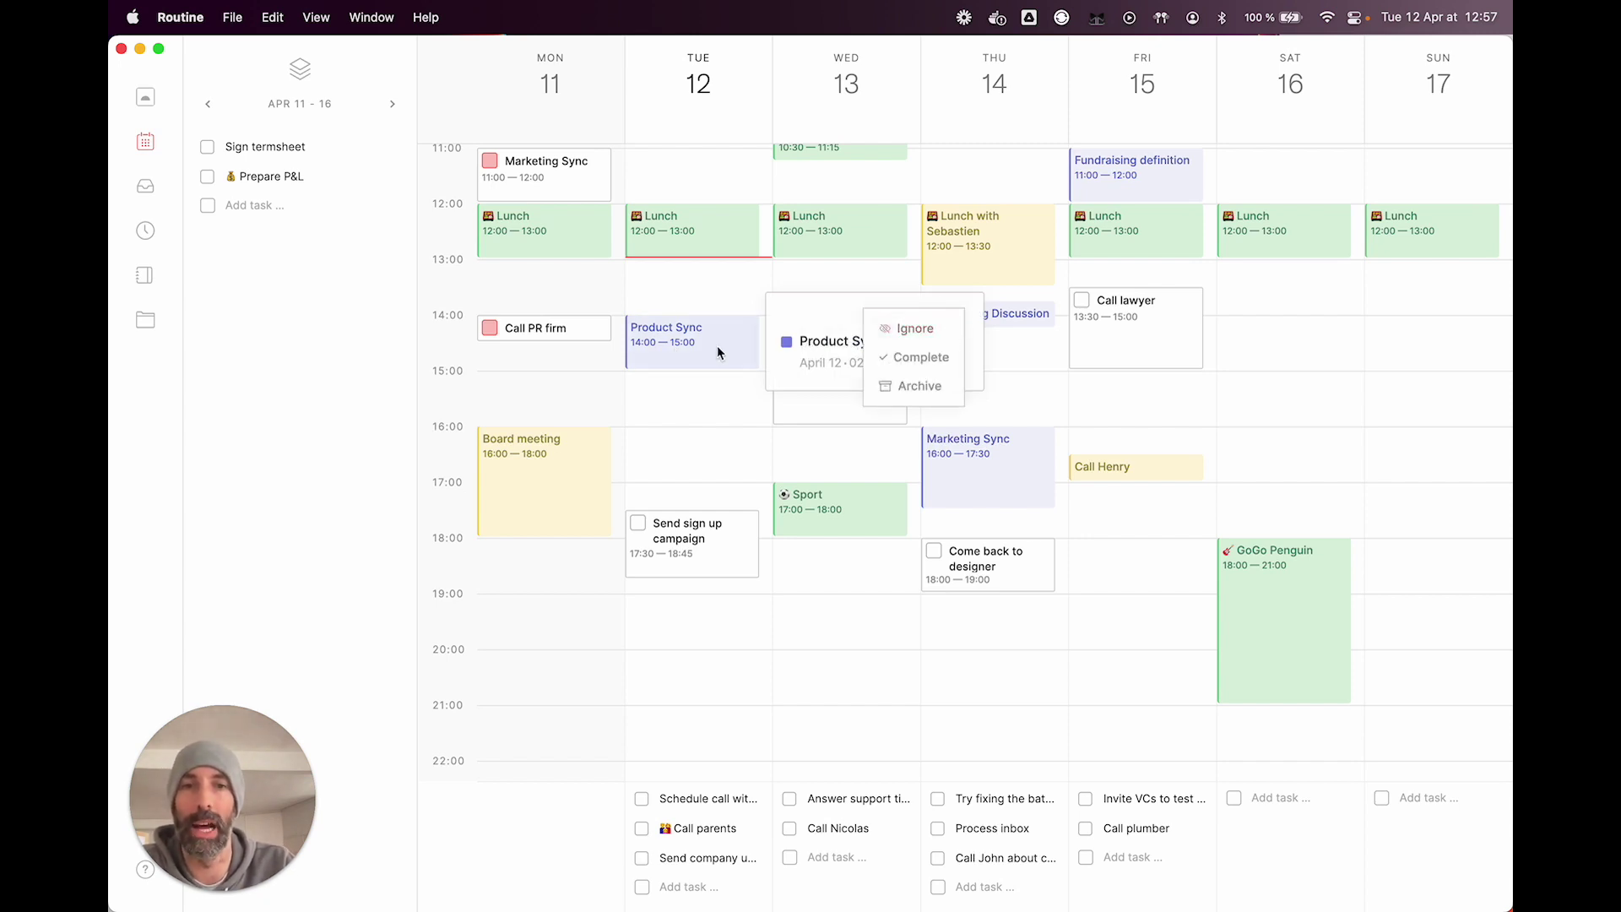
{"action": "left_click", "coordinate": [708, 389]}
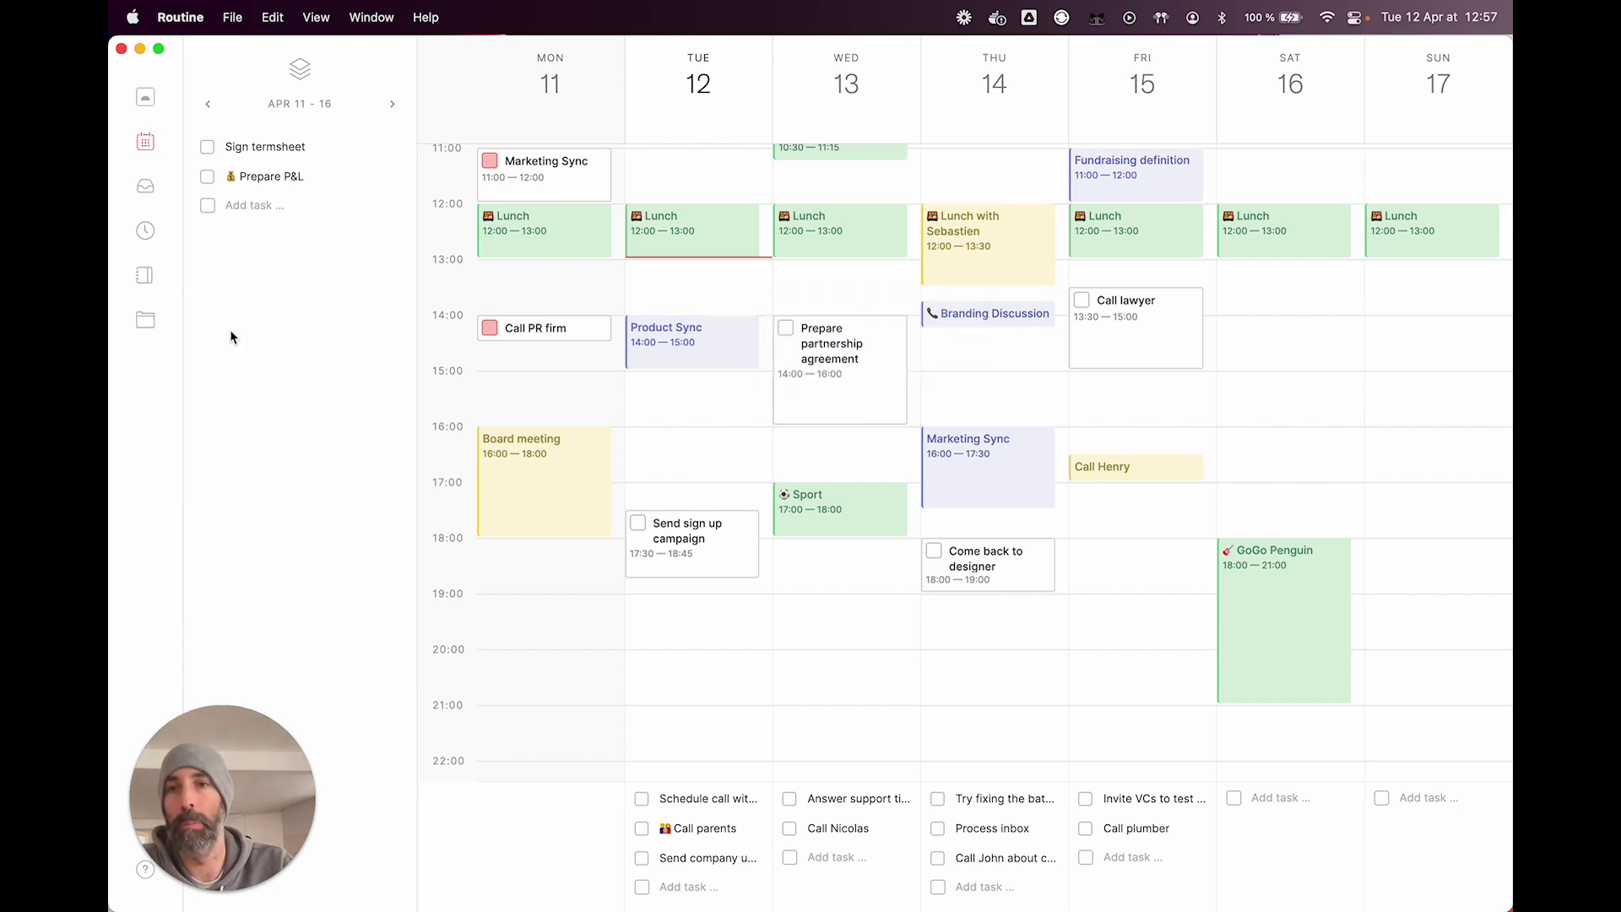
{"action": "left_click_drag", "start_coordinate": [223, 750], "coordinate": [304, 719]}
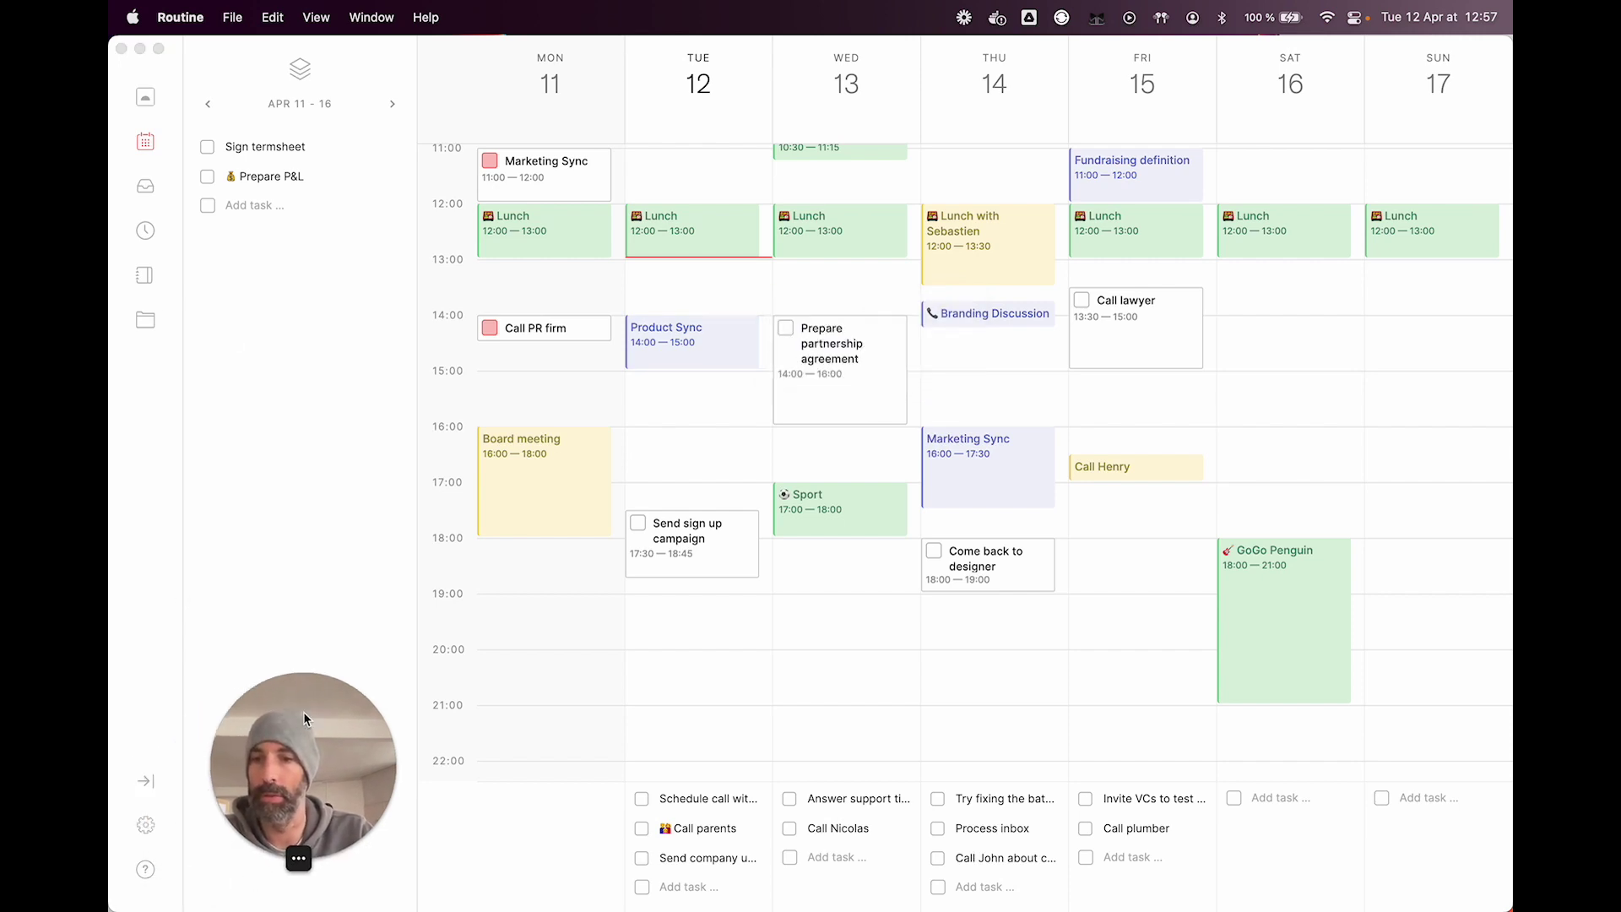
Step: Unstar Freelance in the Calendars settings to make it secondary, then go back to the week calendar
{"action": "left_click", "coordinate": [147, 827]}
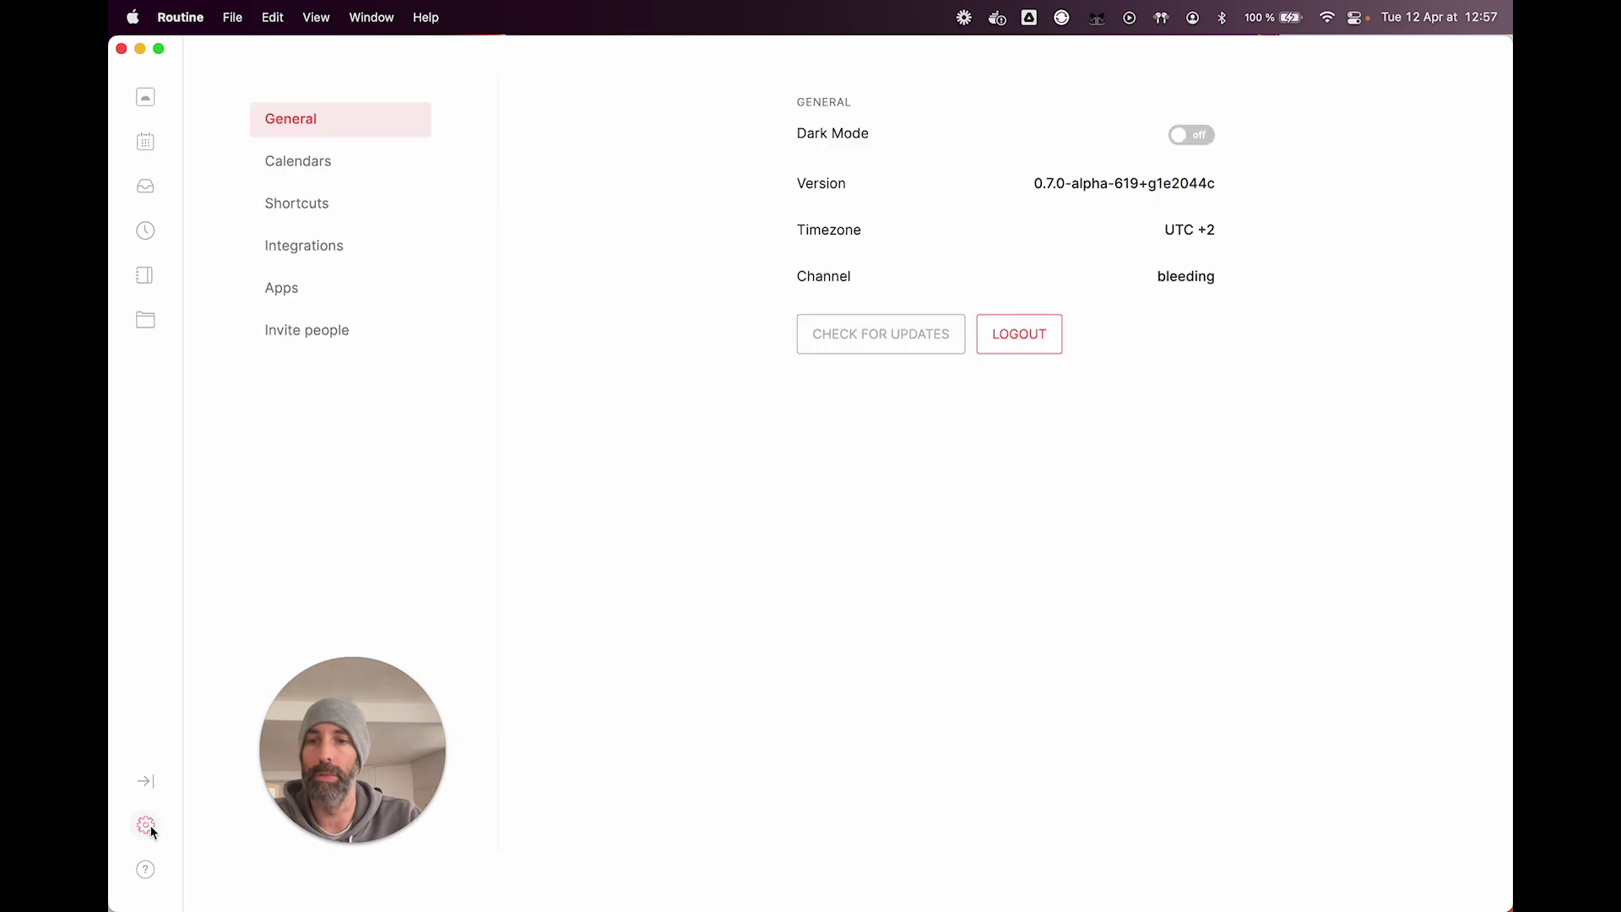
{"action": "left_click", "coordinate": [321, 160]}
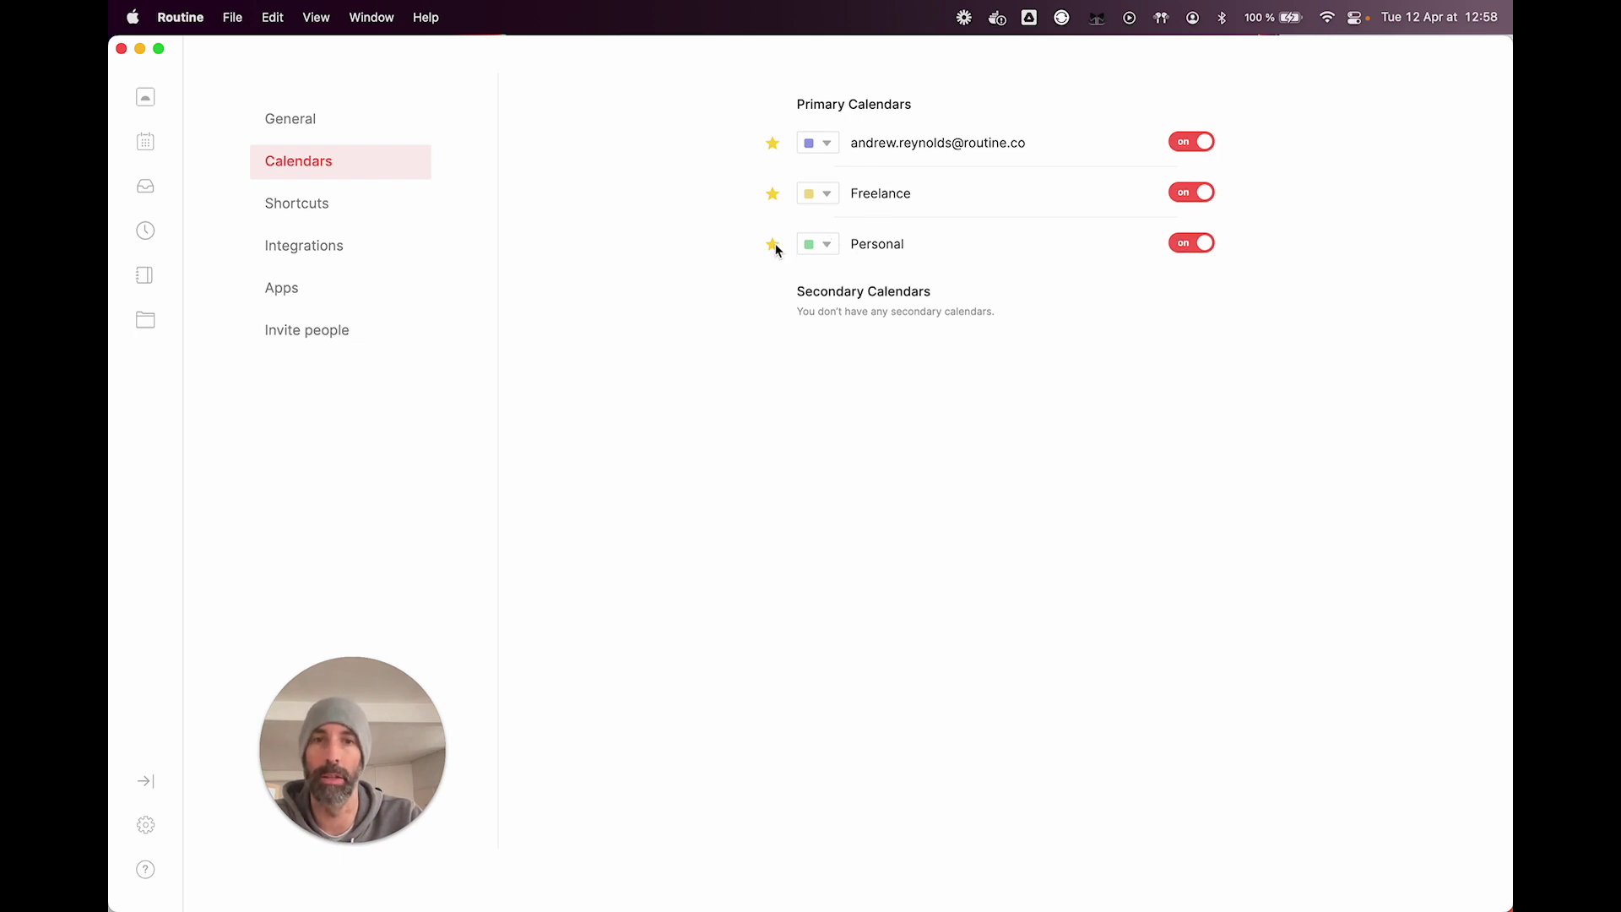
{"action": "left_click", "coordinate": [772, 195]}
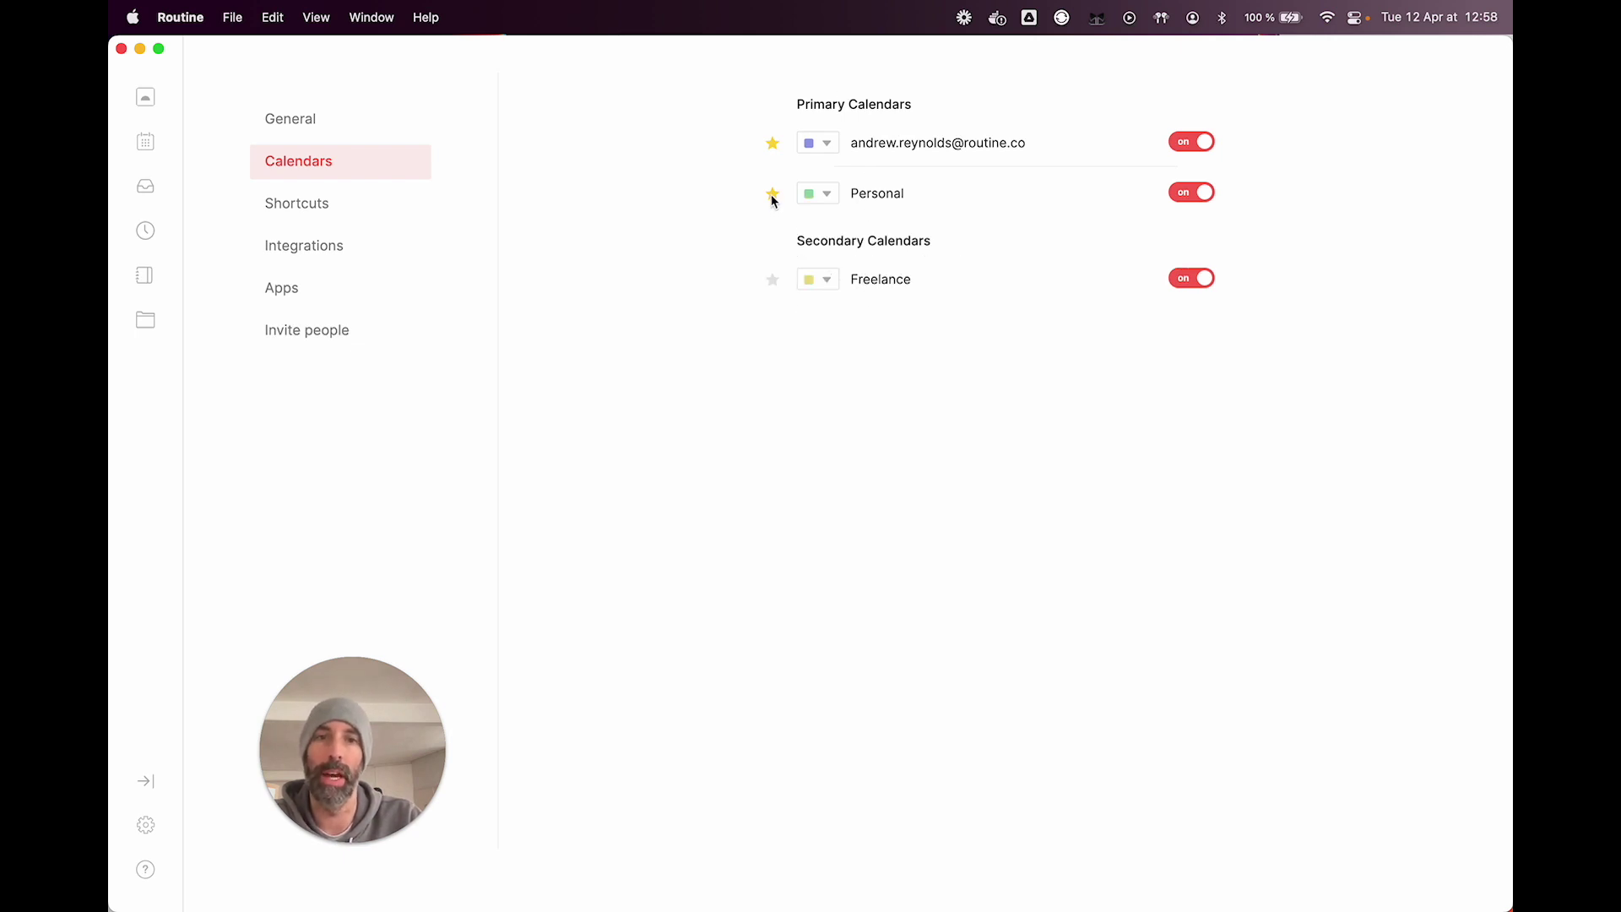
{"action": "left_click", "coordinate": [152, 149]}
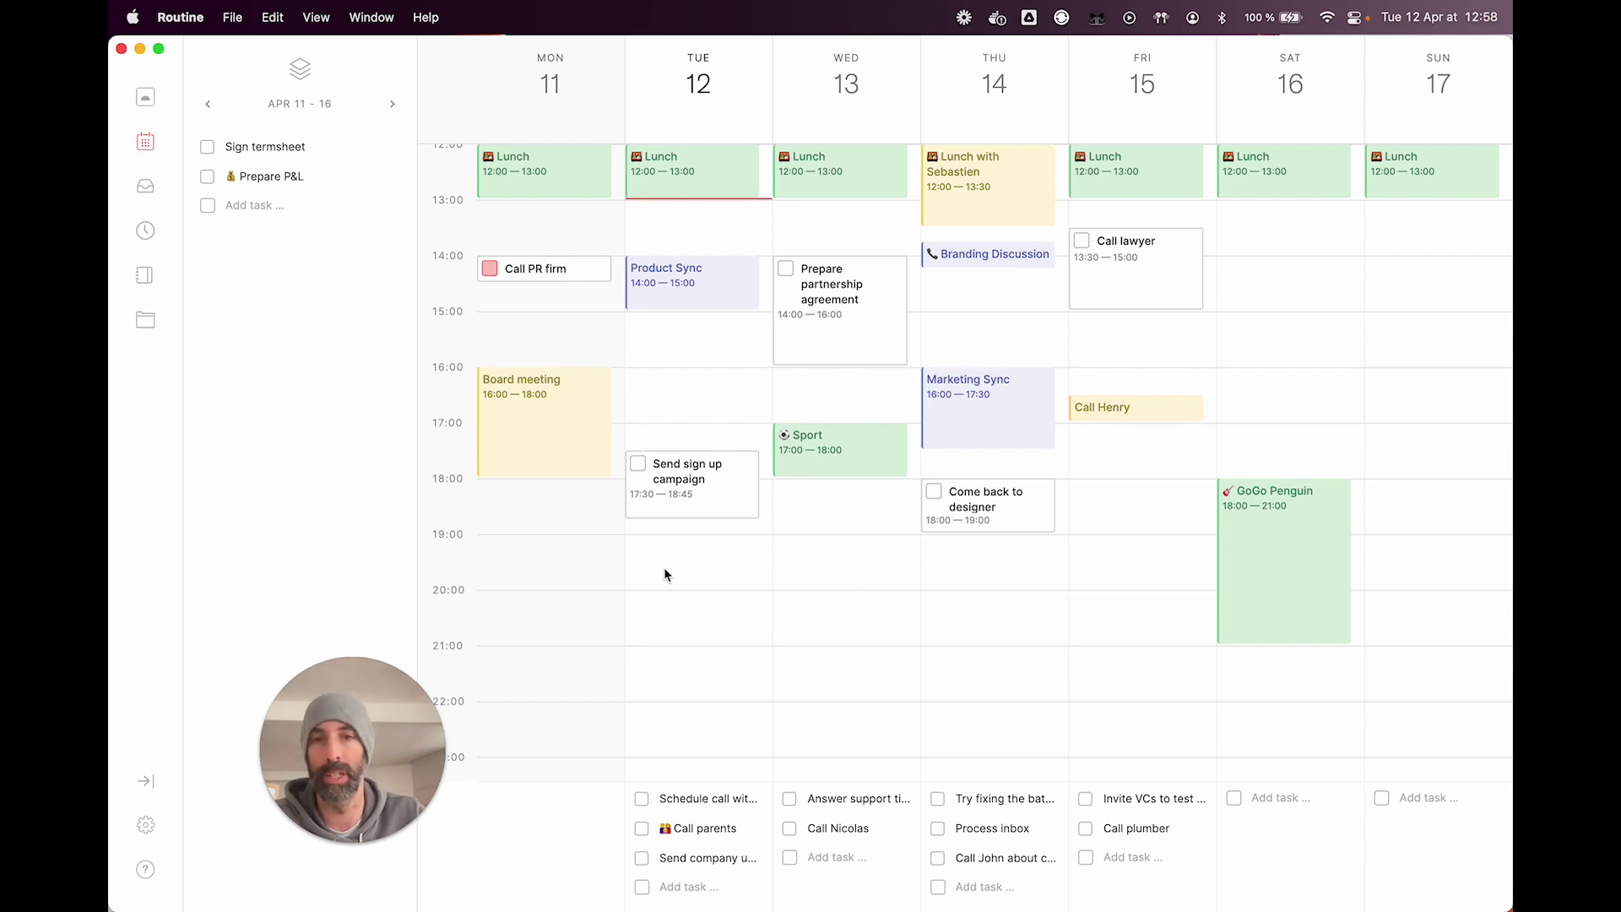
Step: Unignore the Board meeting event and review the Monday and Tuesday agendas
{"action": "left_click", "coordinate": [145, 98]}
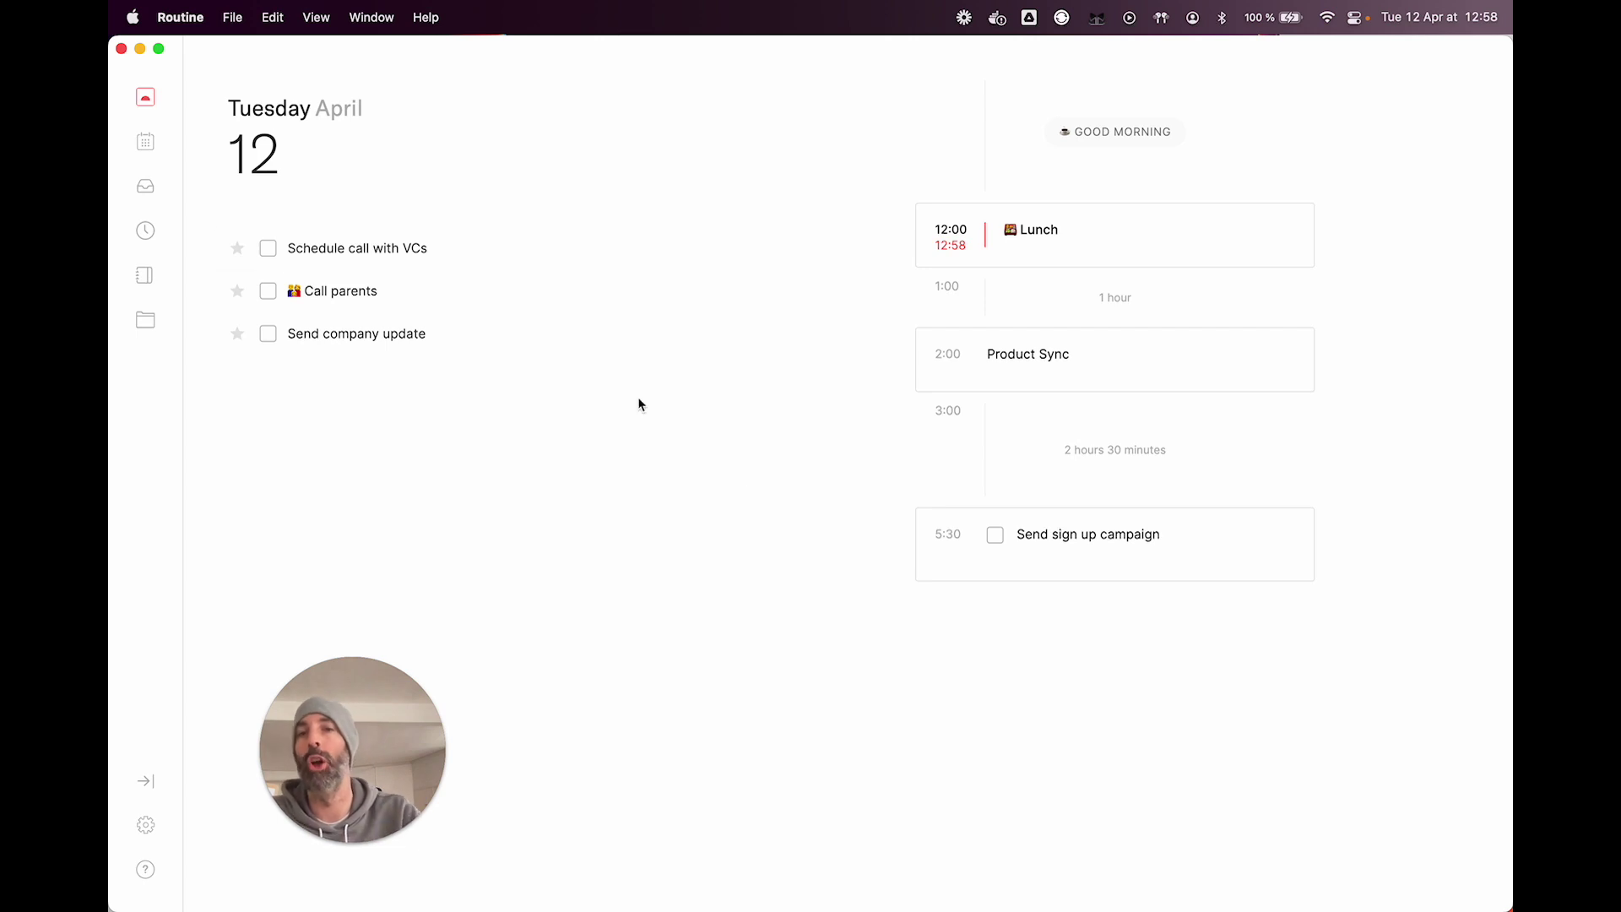
{"action": "left_click", "coordinate": [165, 142]}
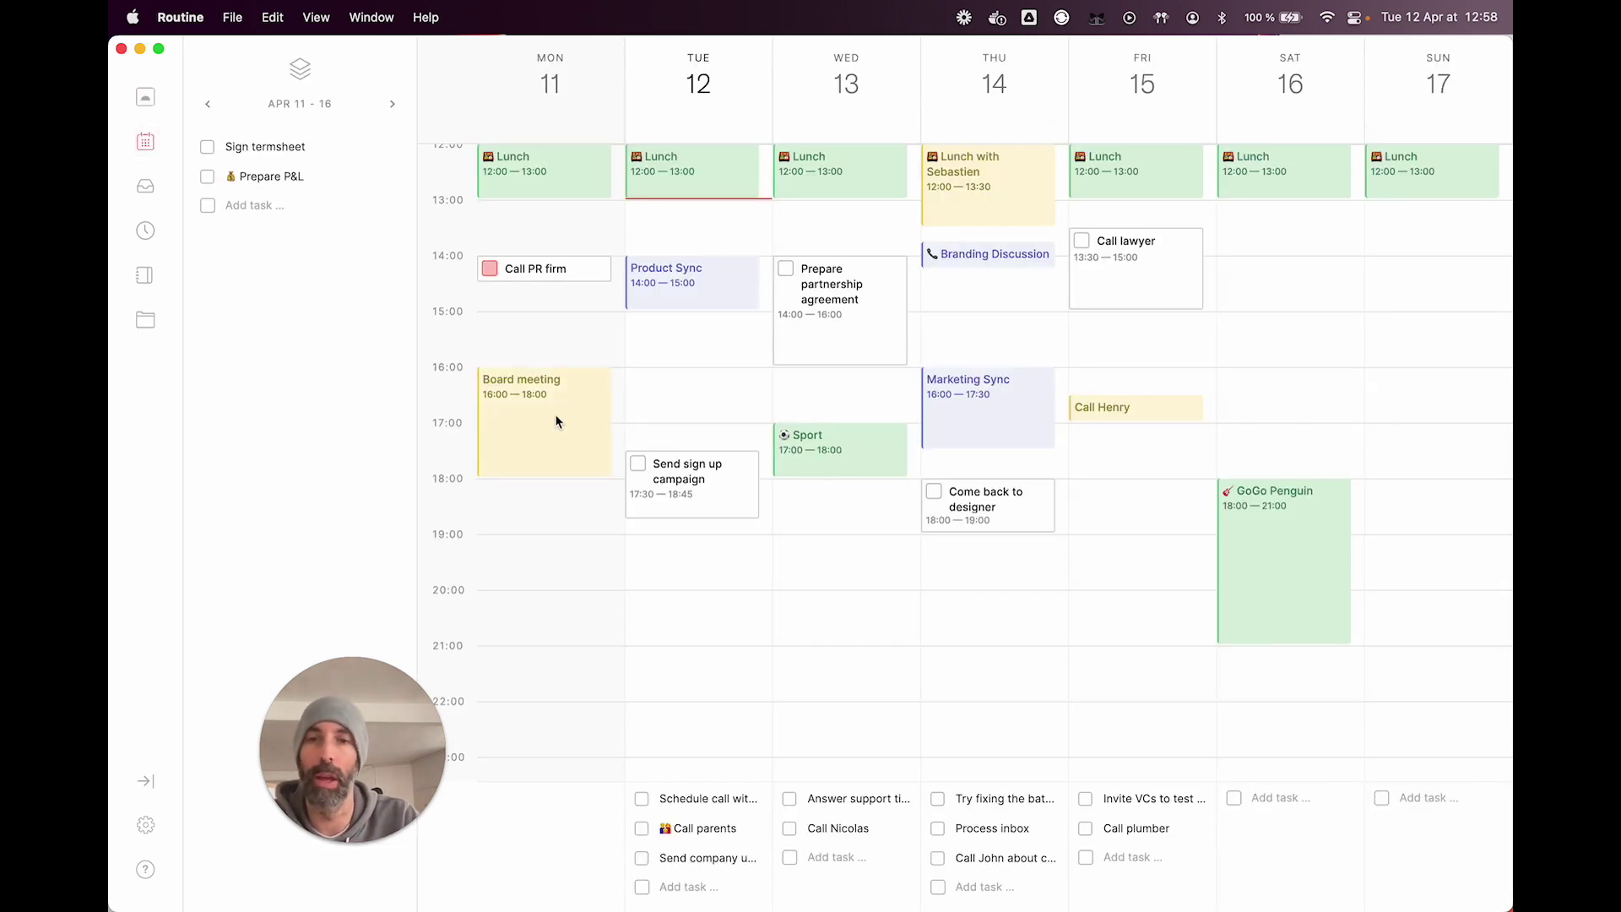
{"action": "mouse_move", "coordinate": [555, 420]}
{"action": "left_click", "coordinate": [803, 403]}
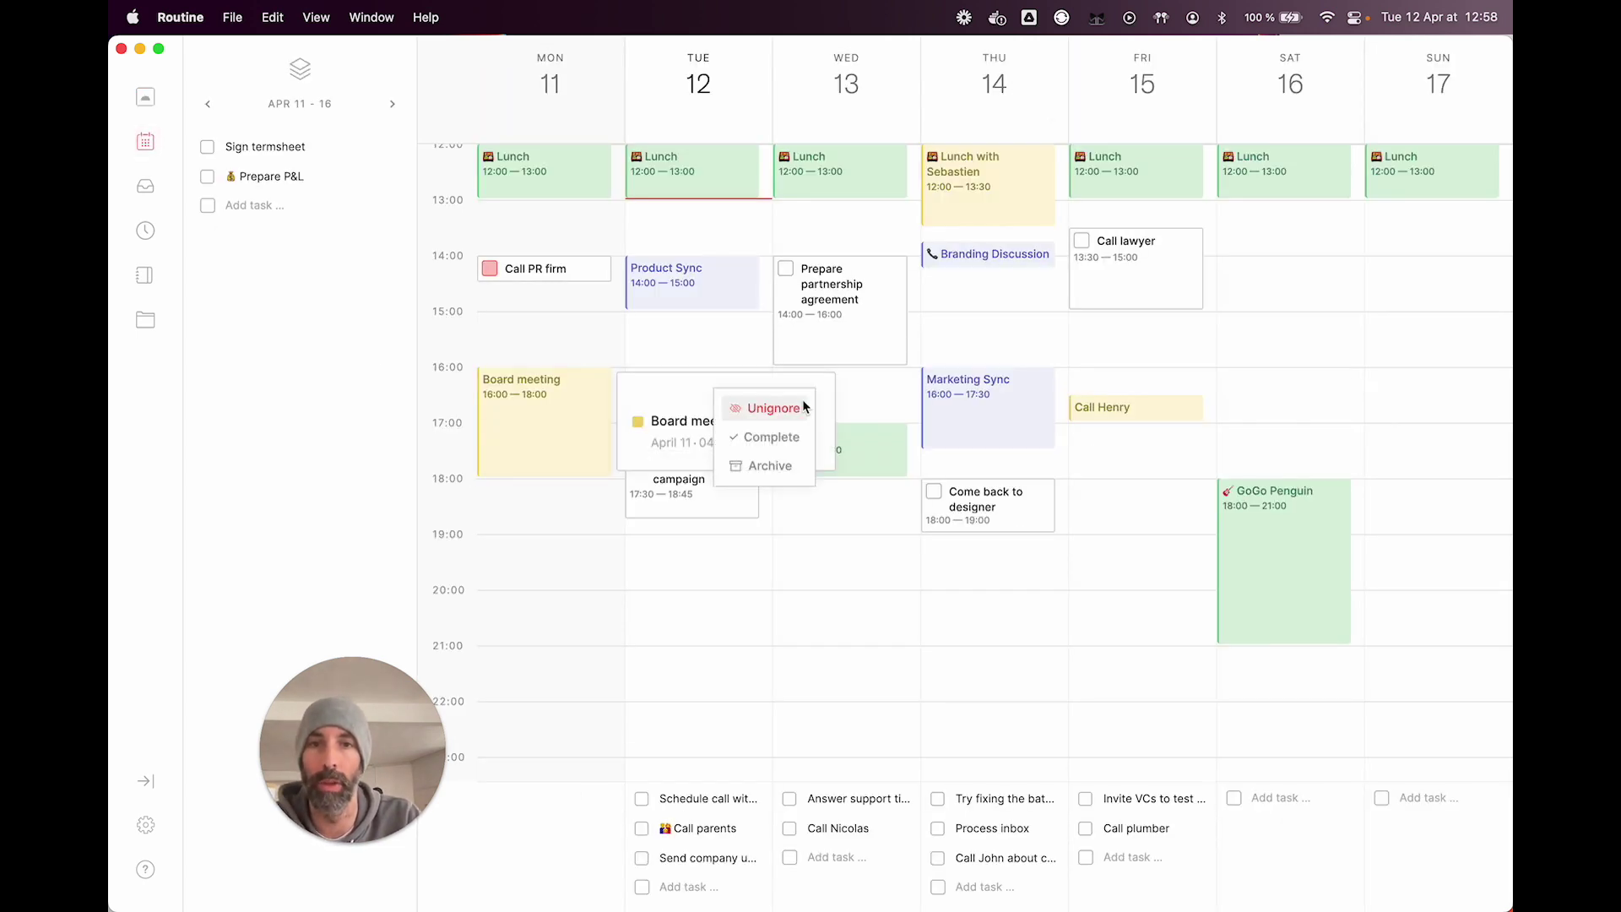
{"action": "left_click", "coordinate": [762, 410]}
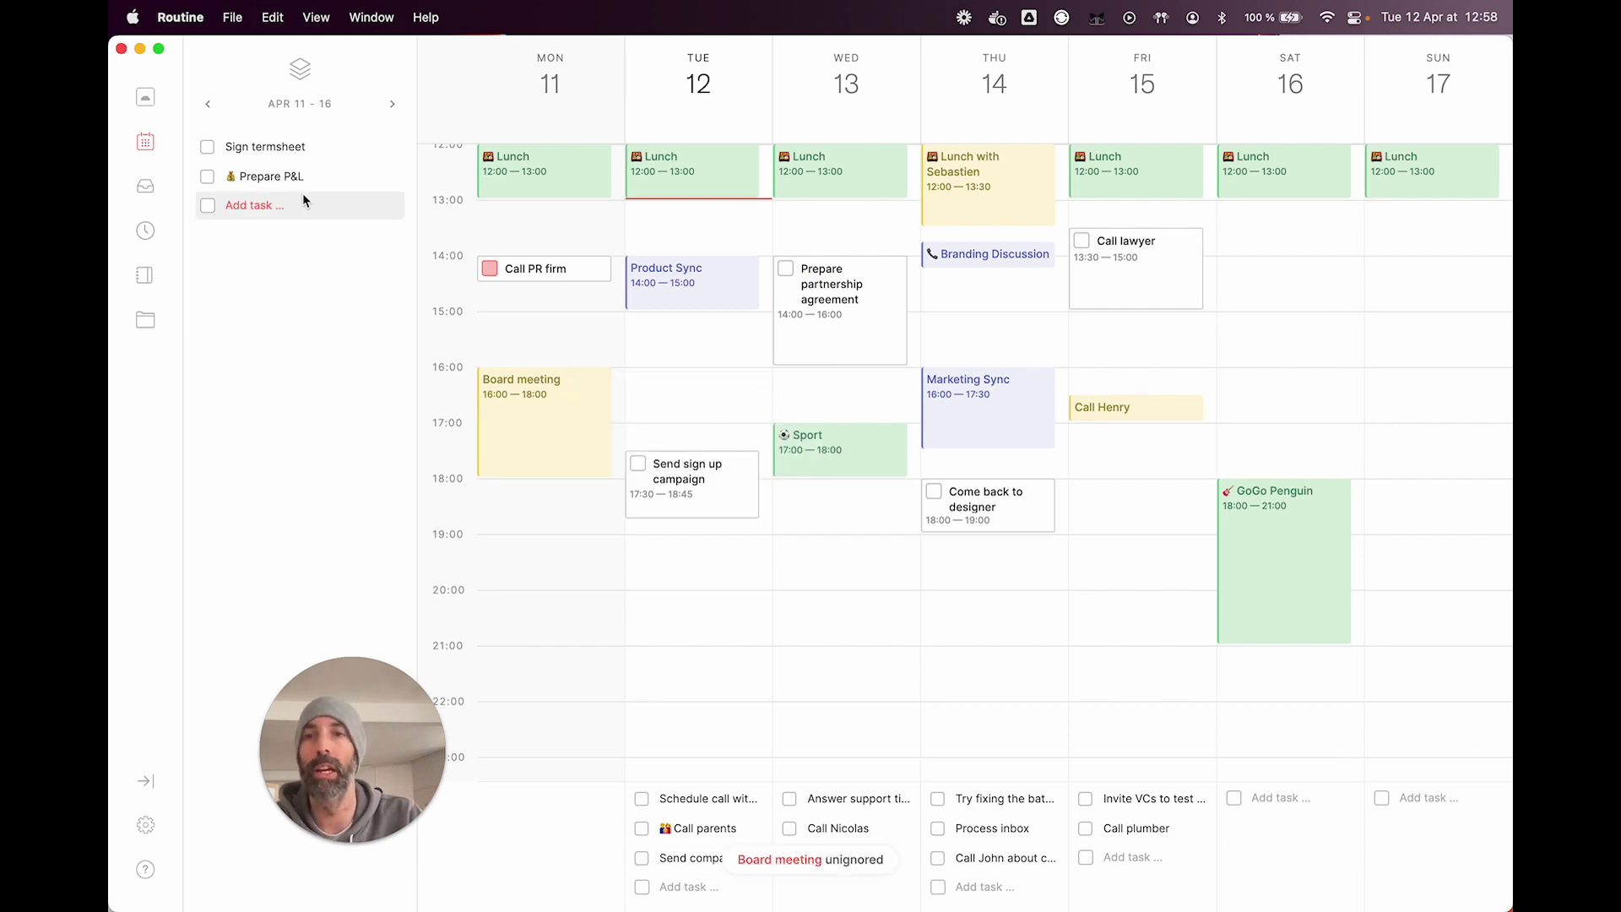
{"action": "left_click", "coordinate": [145, 99]}
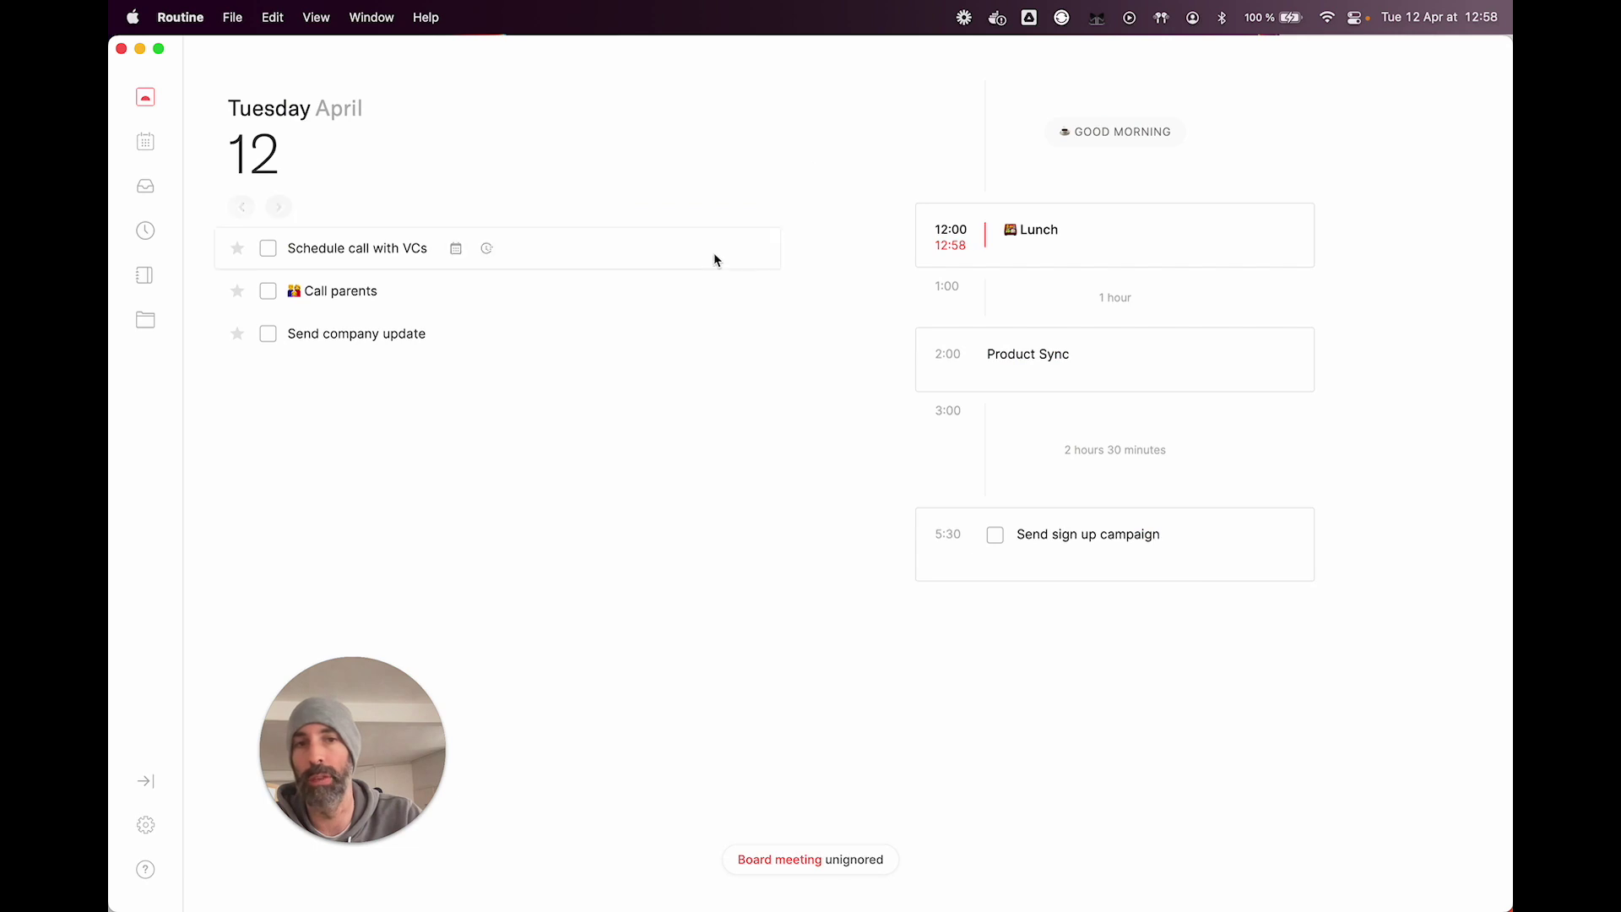
{"action": "left_click", "coordinate": [241, 207]}
{"action": "left_click", "coordinate": [279, 208]}
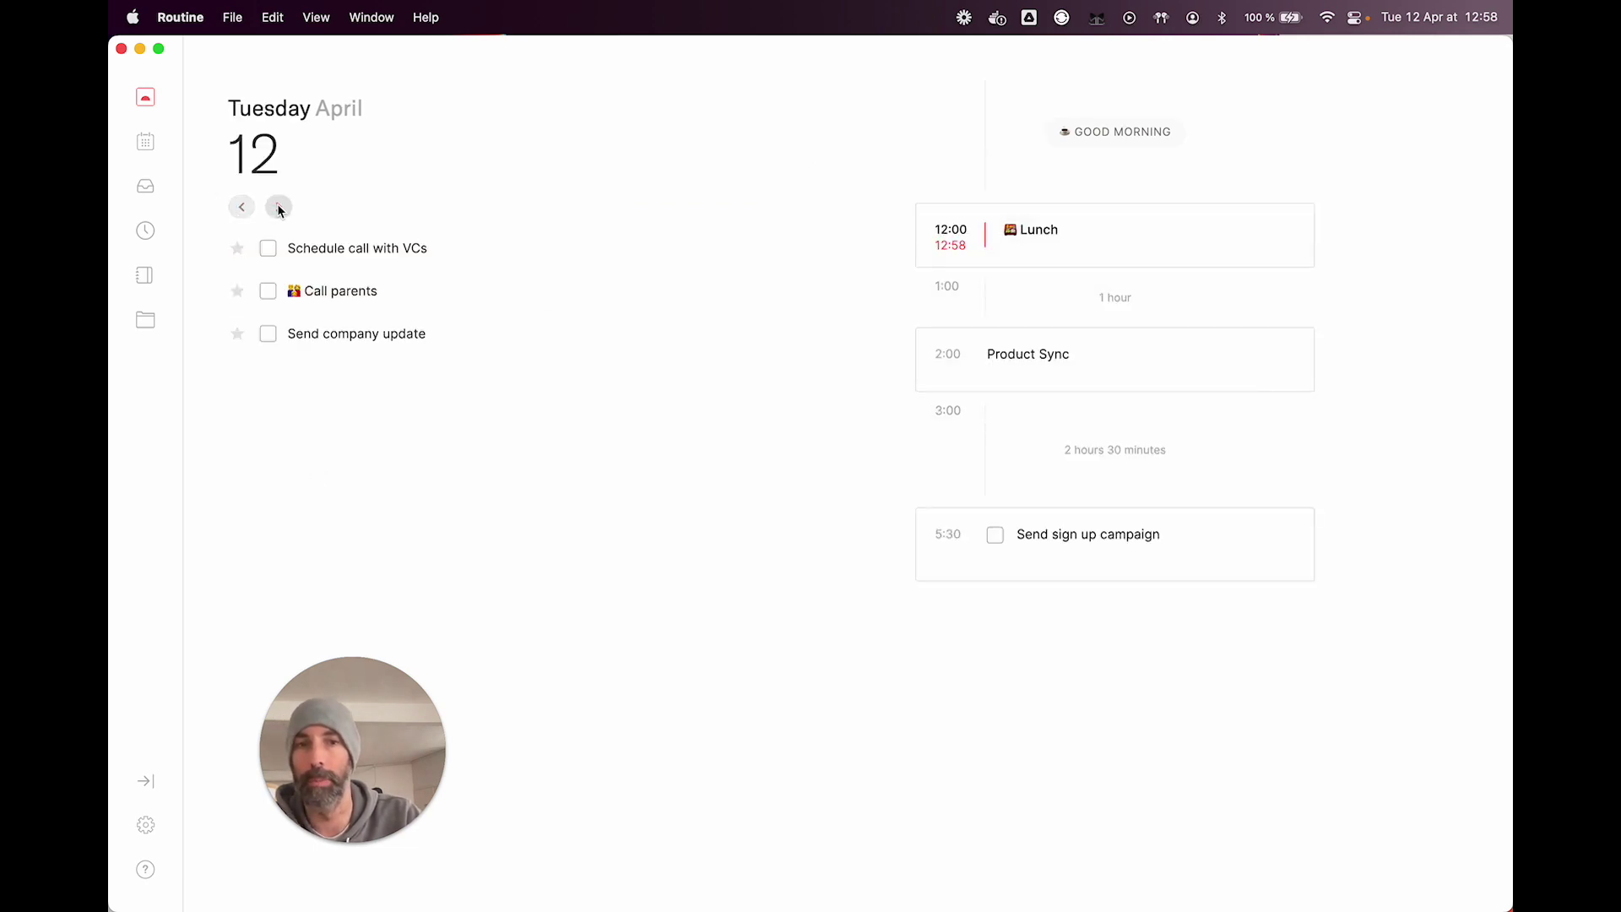
Step: Ignore the Product Sync event and return to Tuesday's Today agenda
{"action": "left_click", "coordinate": [145, 143]}
{"action": "scroll", "coordinate": [709, 333], "scroll_direction": "up", "scroll_amount": 2}
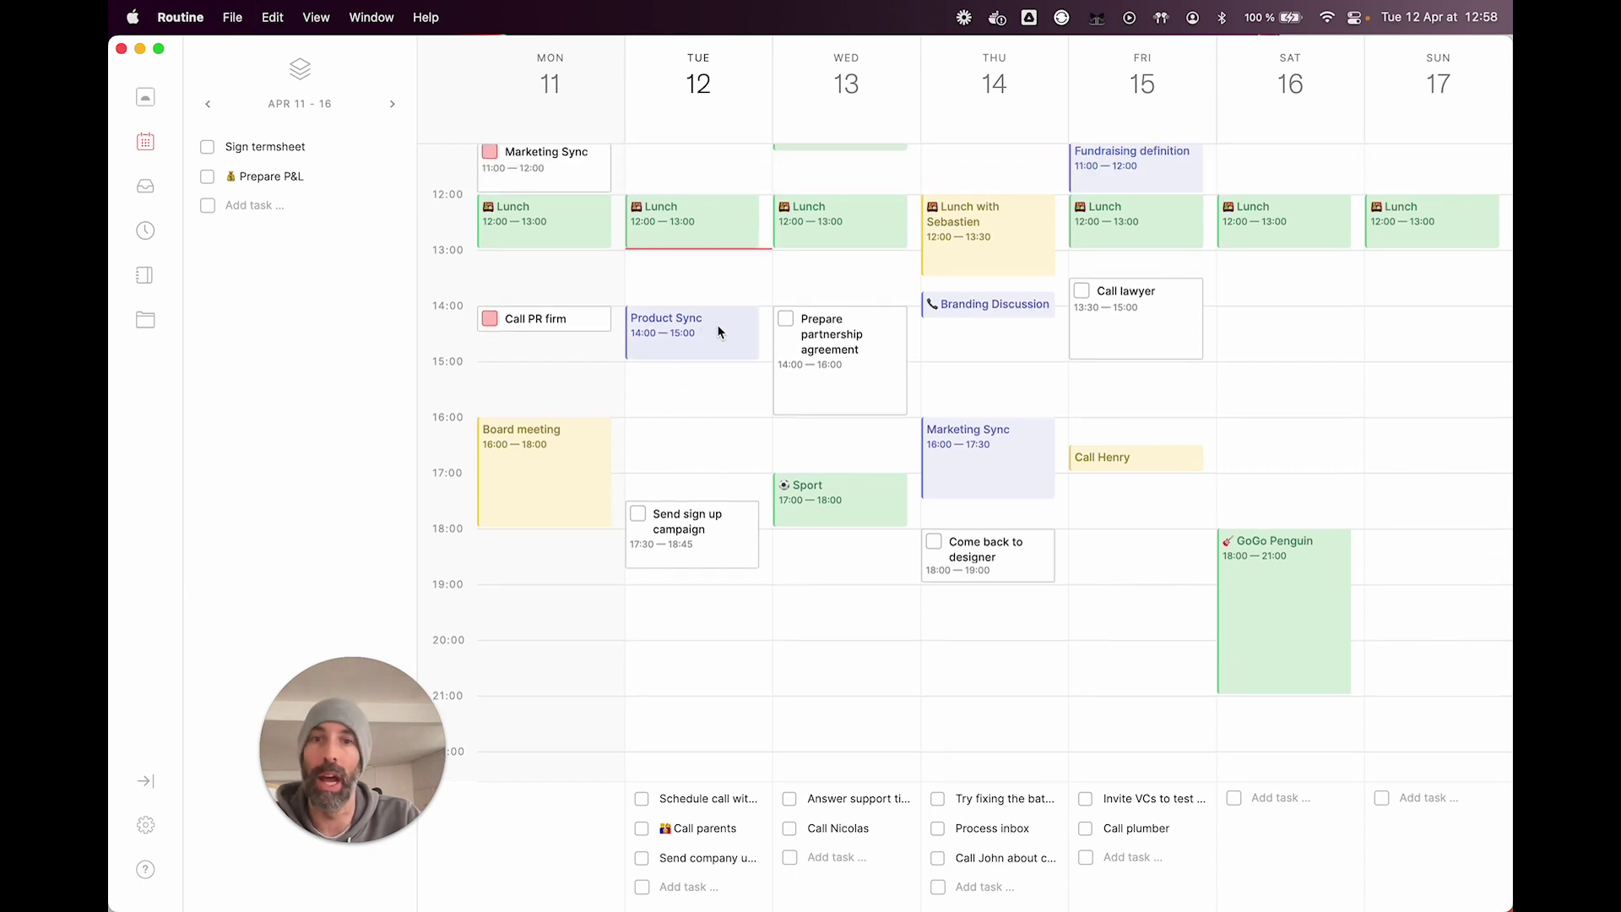
{"action": "left_click", "coordinate": [719, 331]}
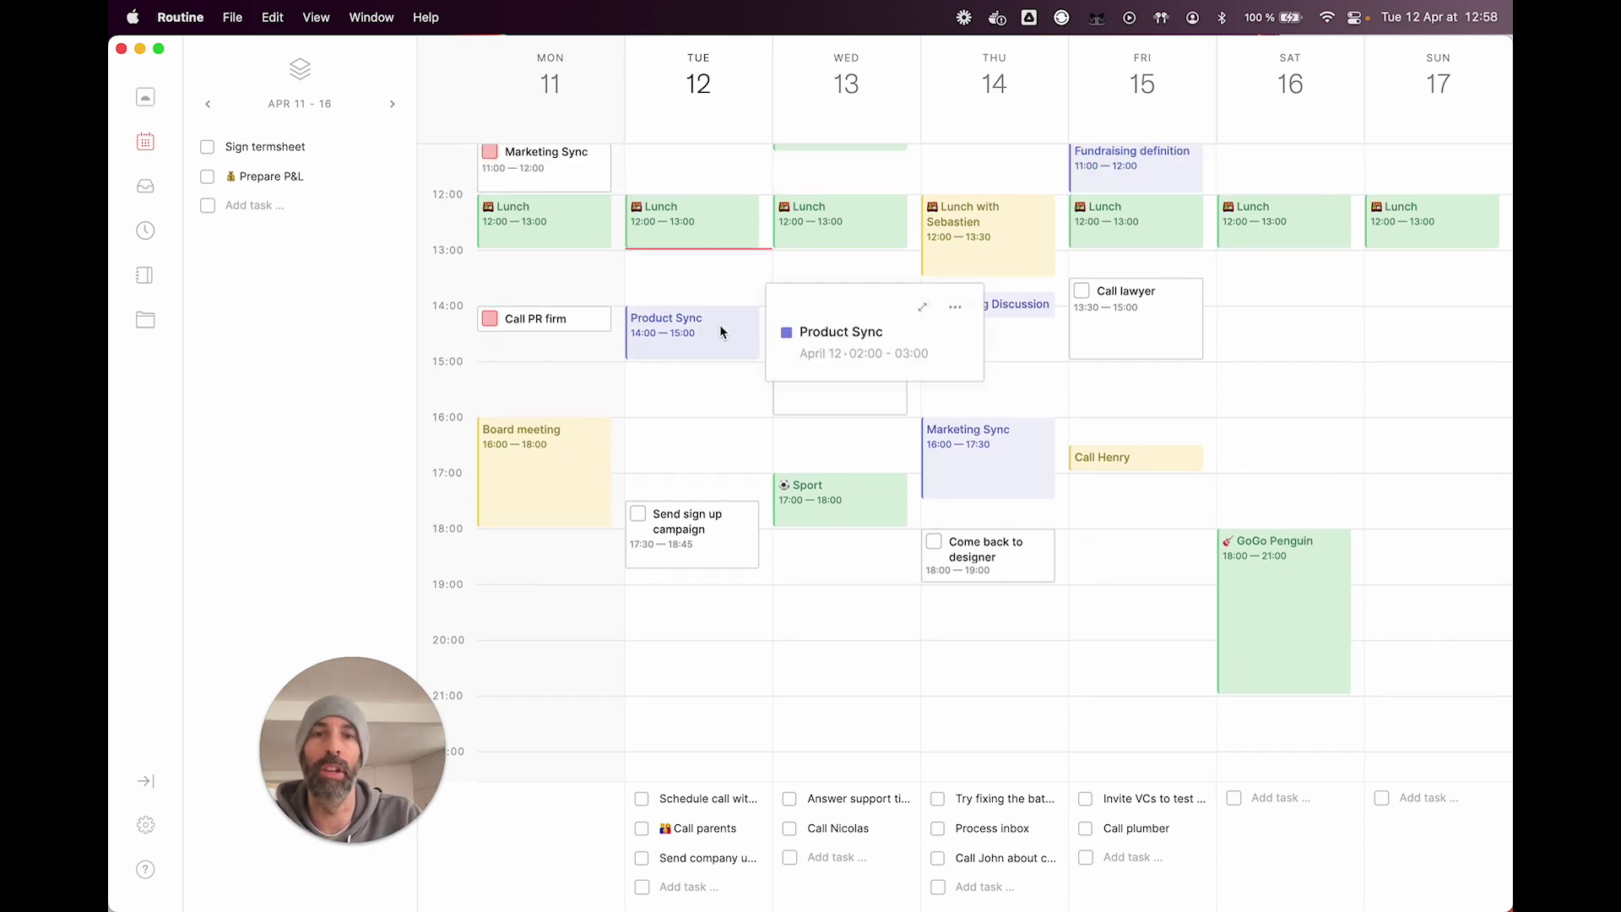
{"action": "left_click", "coordinate": [953, 310]}
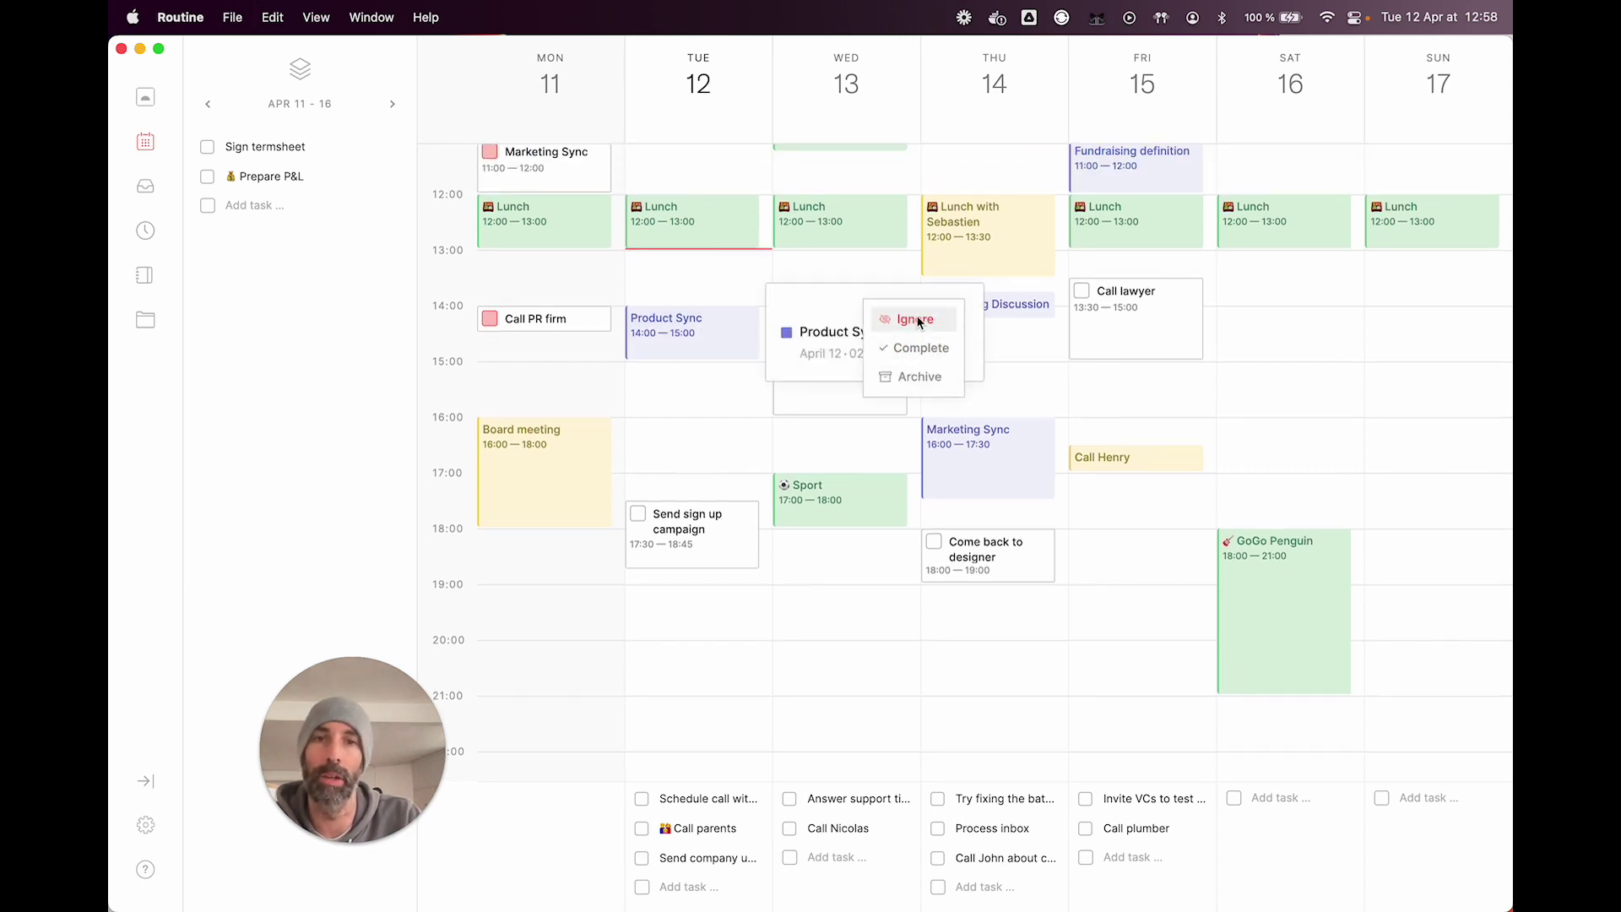
{"action": "left_click", "coordinate": [917, 319]}
{"action": "left_click", "coordinate": [145, 97]}
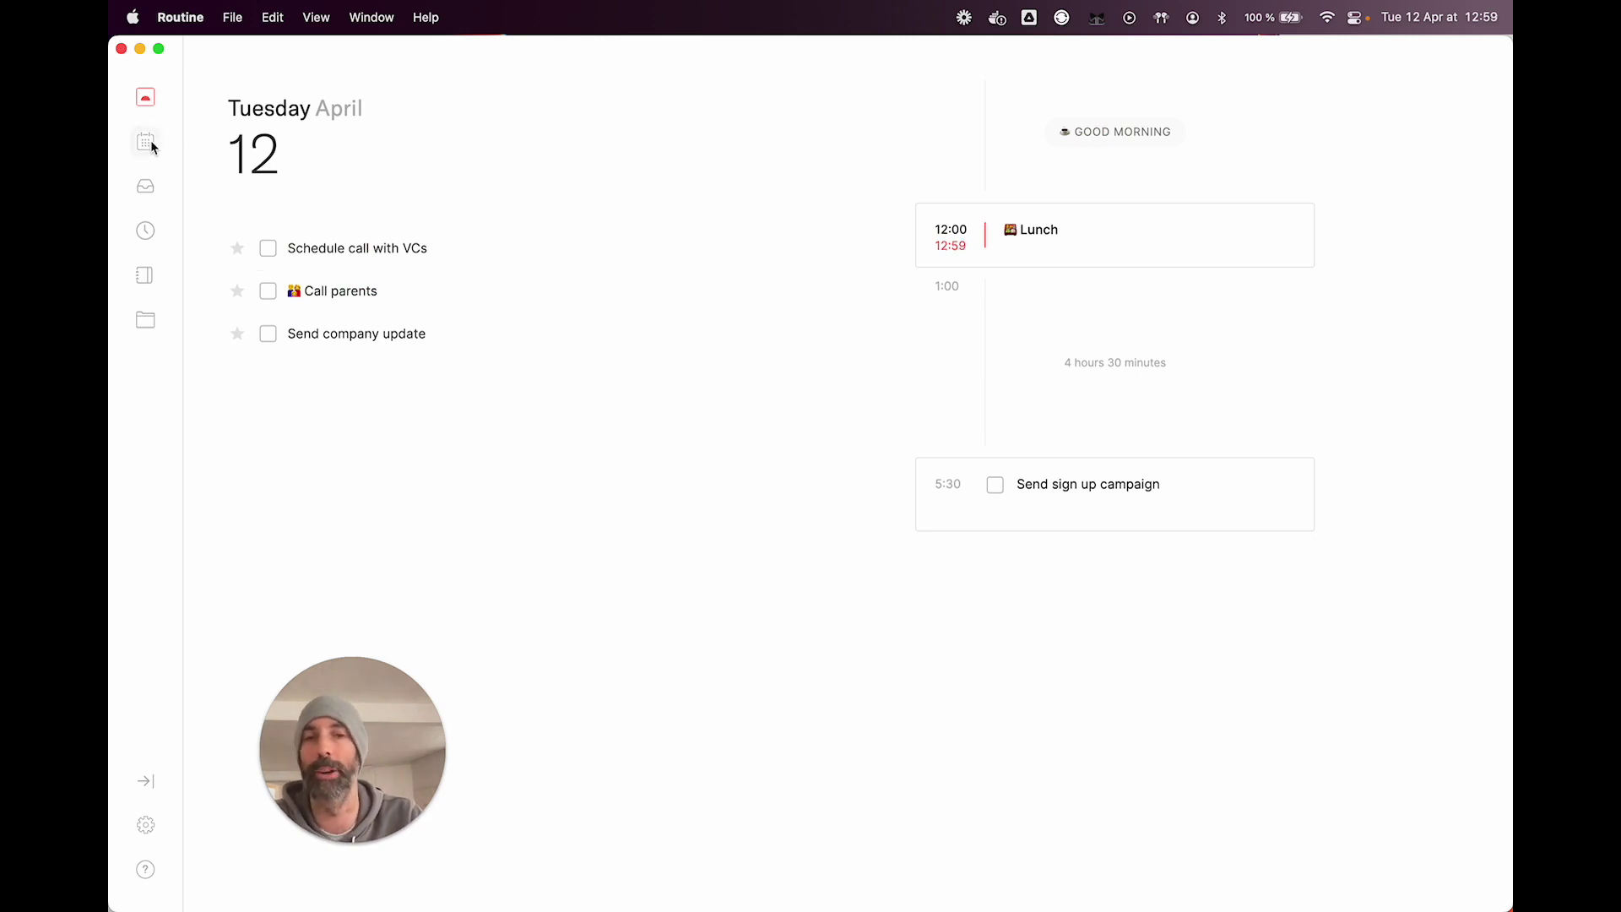
Step: Hide Routine, summon the console with Ctrl+Space, and enter 'Prepare presentation'
{"action": "key", "text": "super+h"}
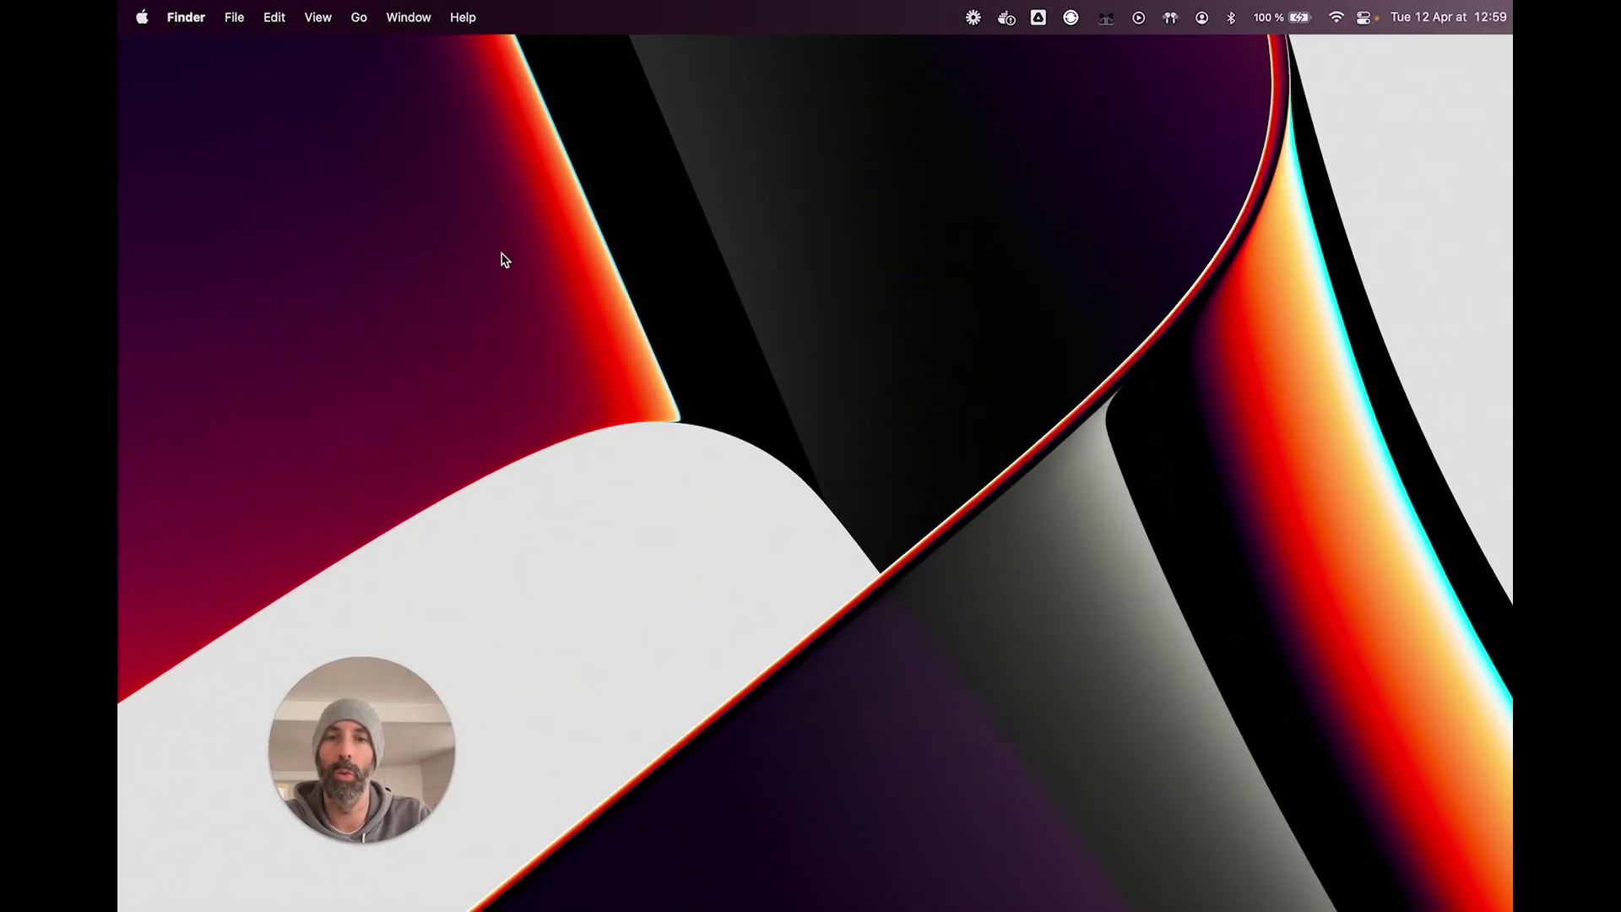
{"action": "key", "text": "ctrl+space"}
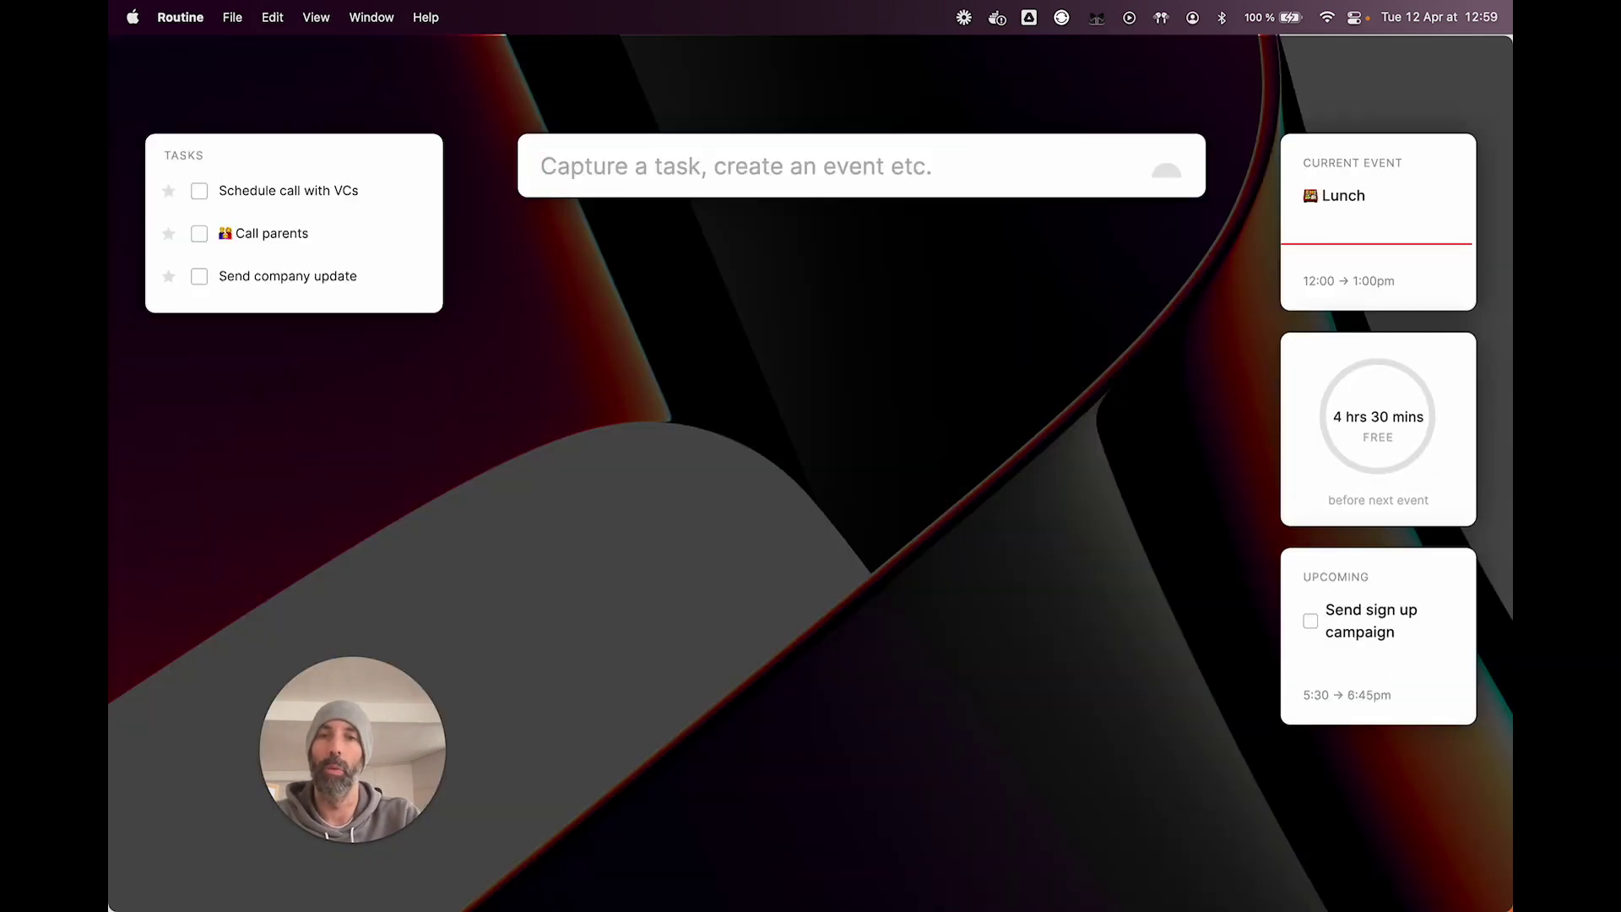
{"action": "type", "text": "Present"}
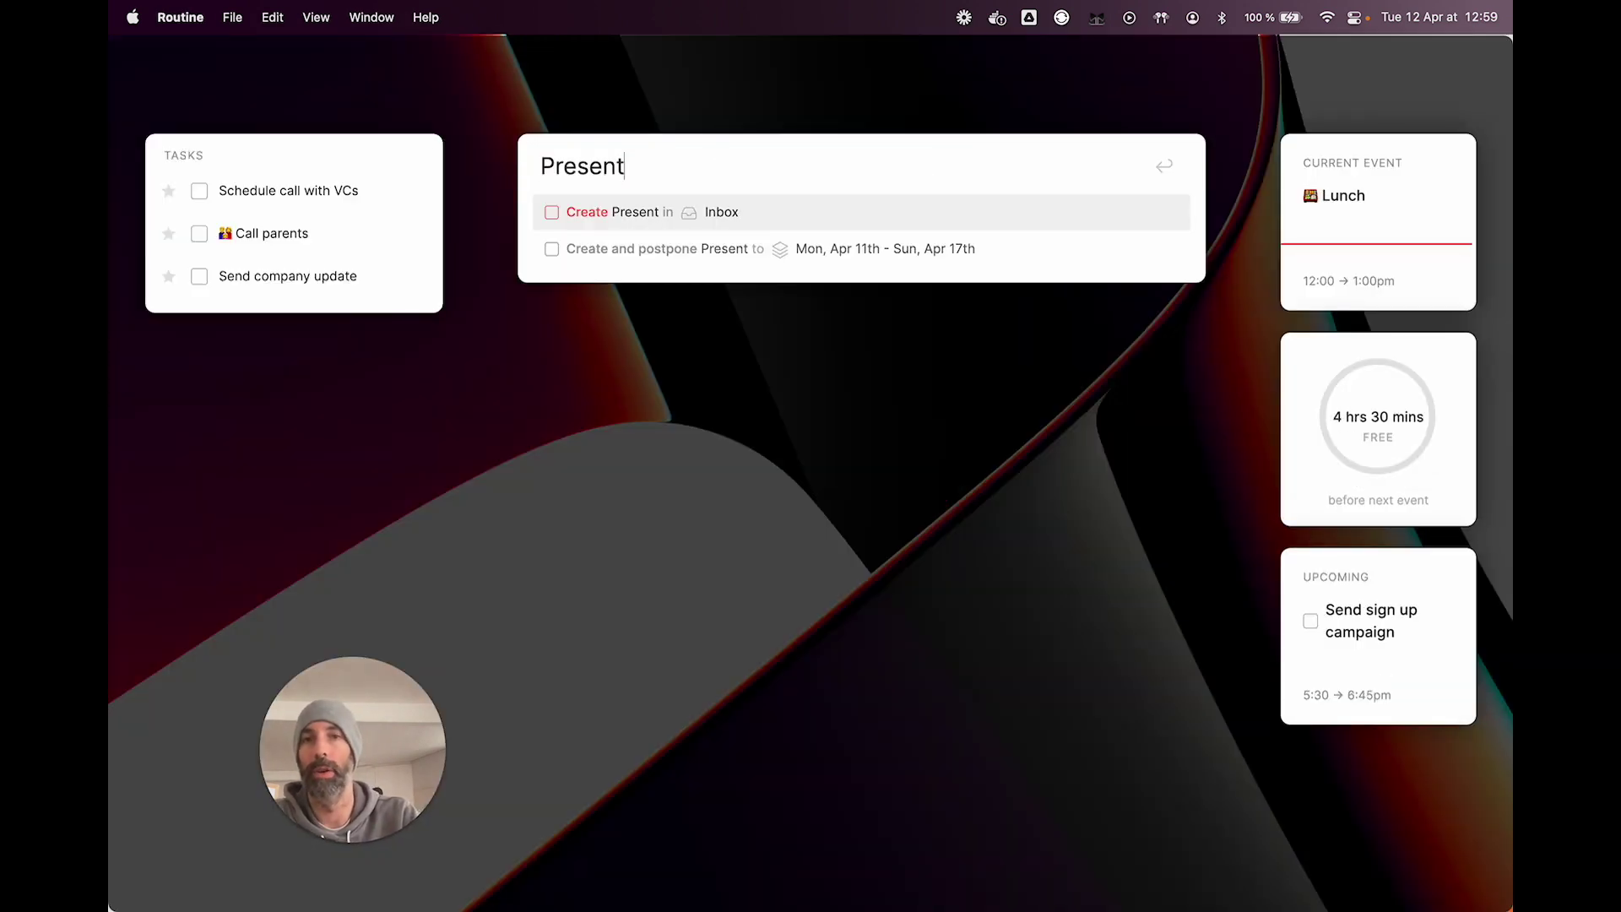
{"action": "key", "text": "BackSpace"}
{"action": "key", "text": "BackSpace"}
{"action": "key", "text": "BackSpace"}
{"action": "key", "text": "BackSpace"}
{"action": "type", "text": "pare prese"}
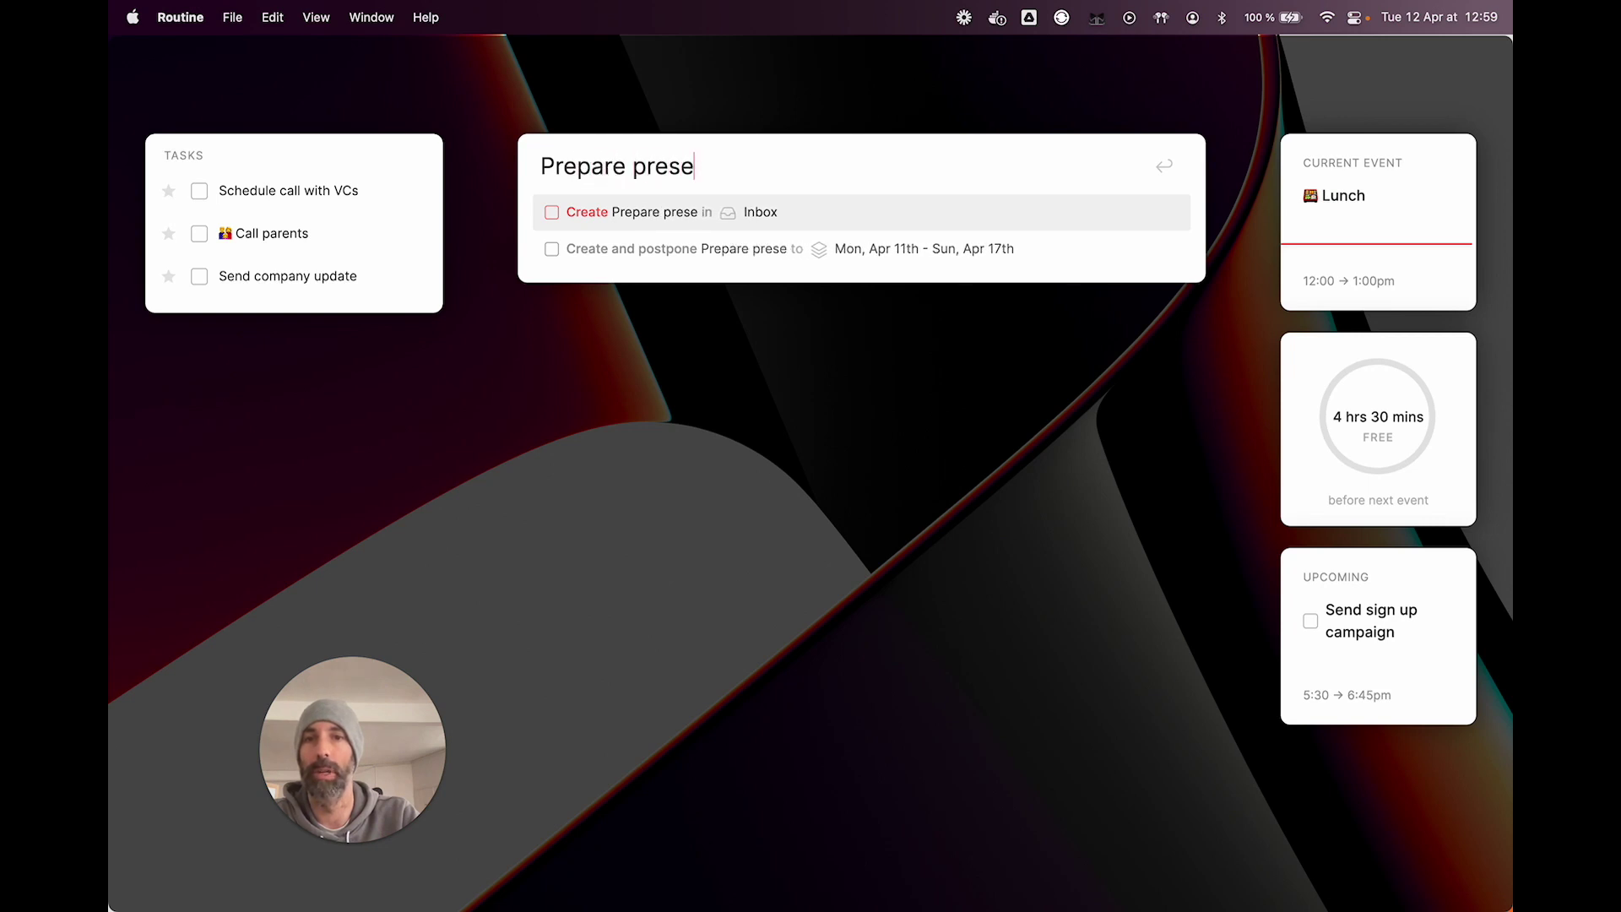
{"action": "type", "text": "ntation"}
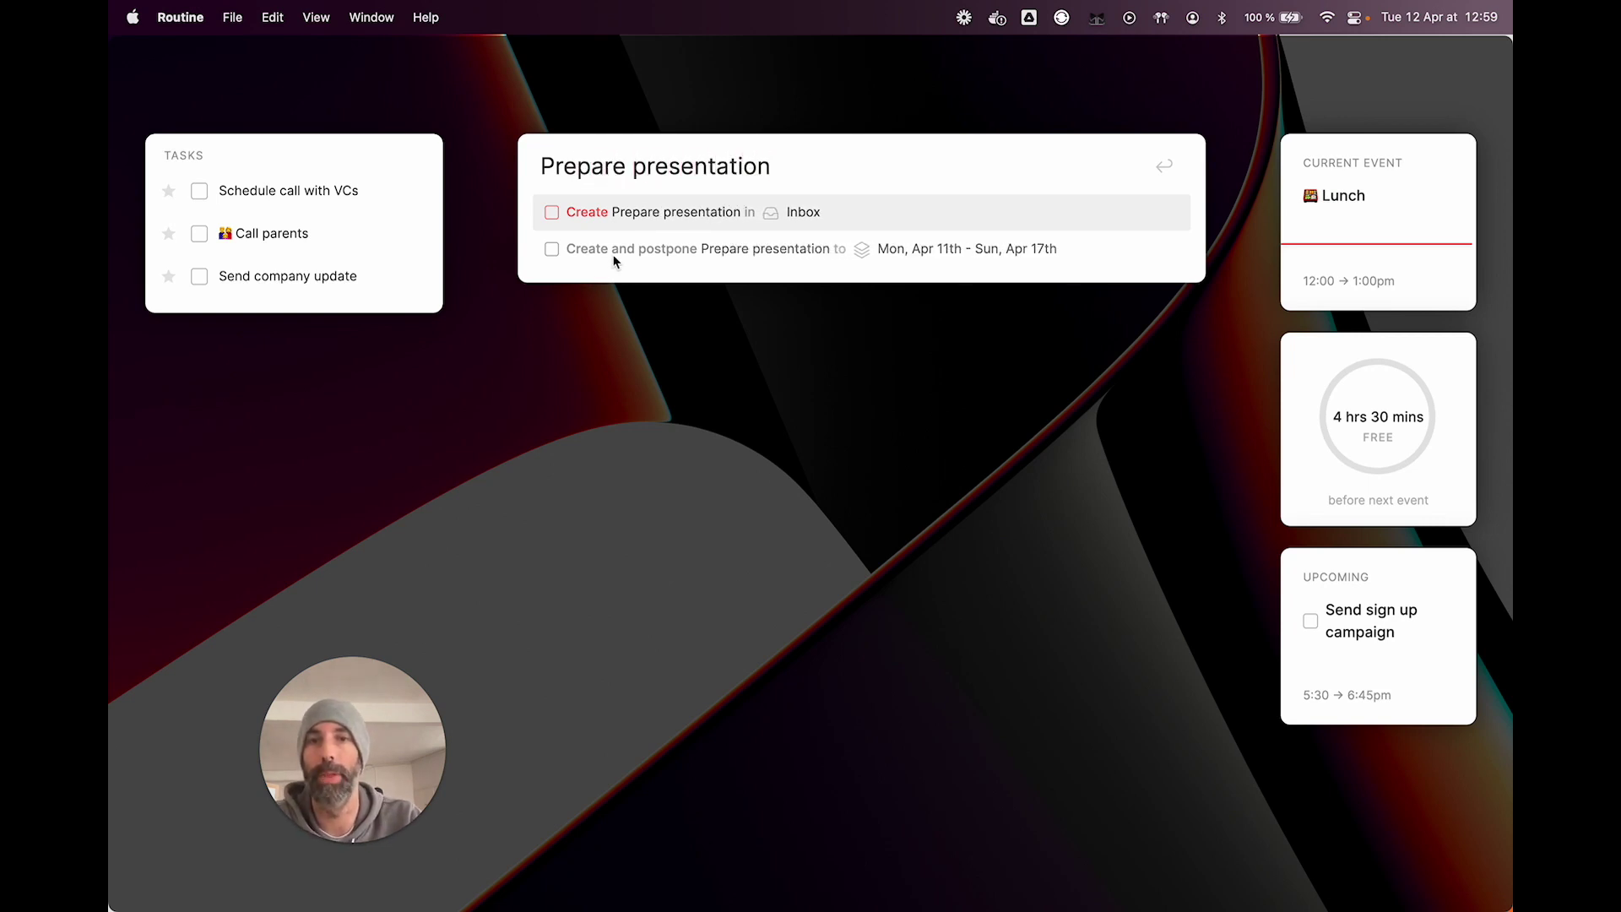
Step: Compare the create in Inbox and create-and-postpone suggestions for the entry
{"action": "key", "text": "Down"}
{"action": "key", "text": "Up"}
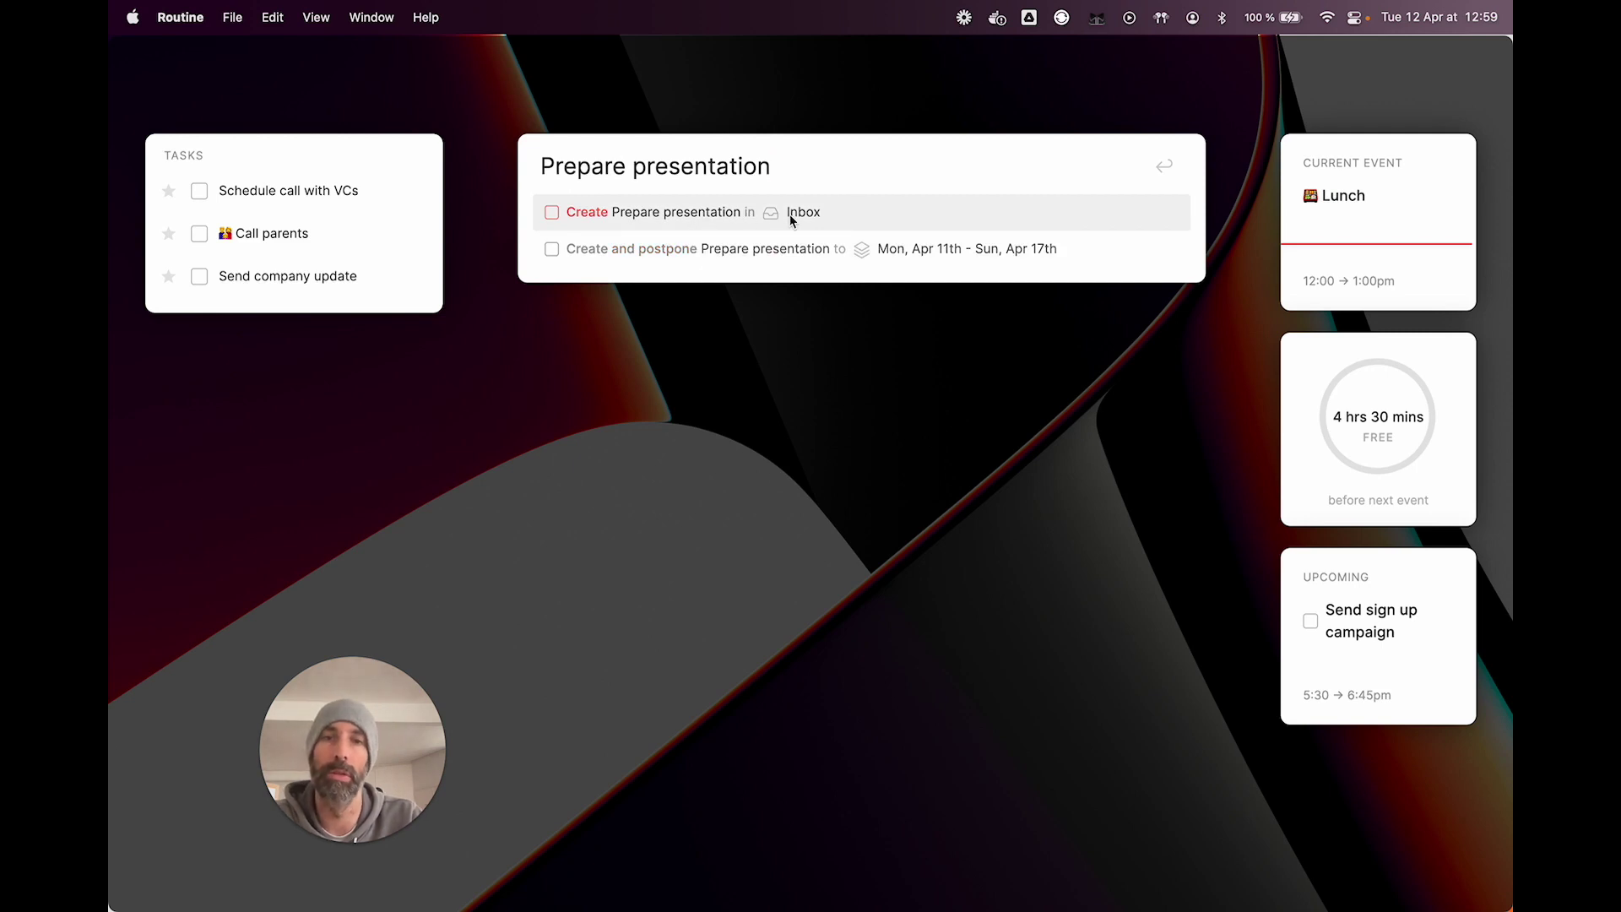
{"action": "key", "text": "Down"}
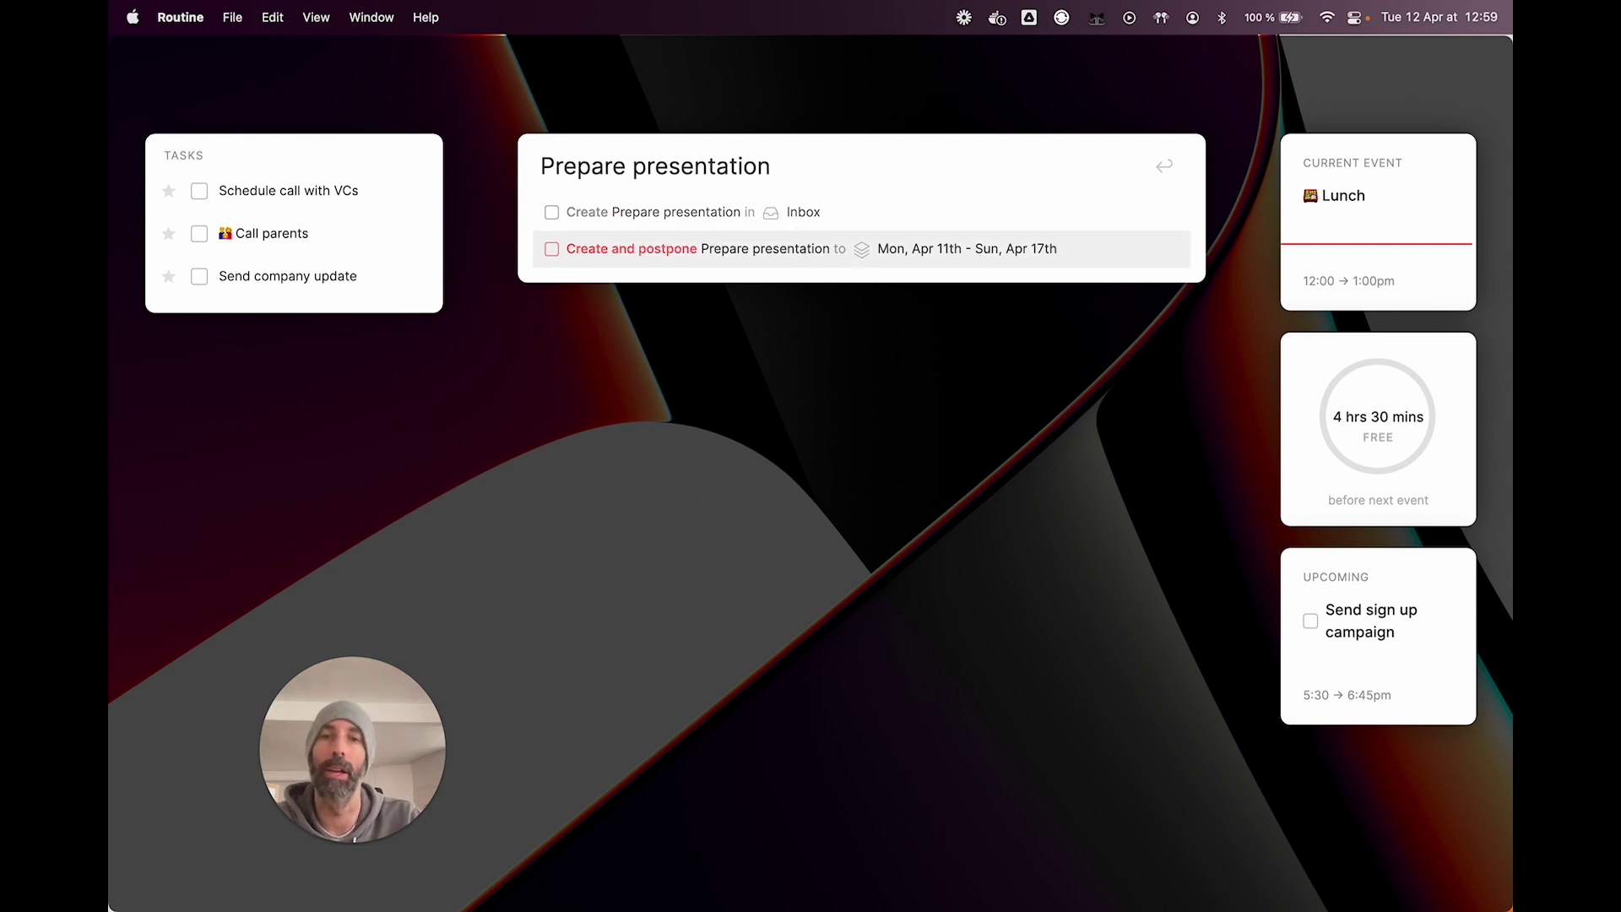
{"action": "key", "text": "Up"}
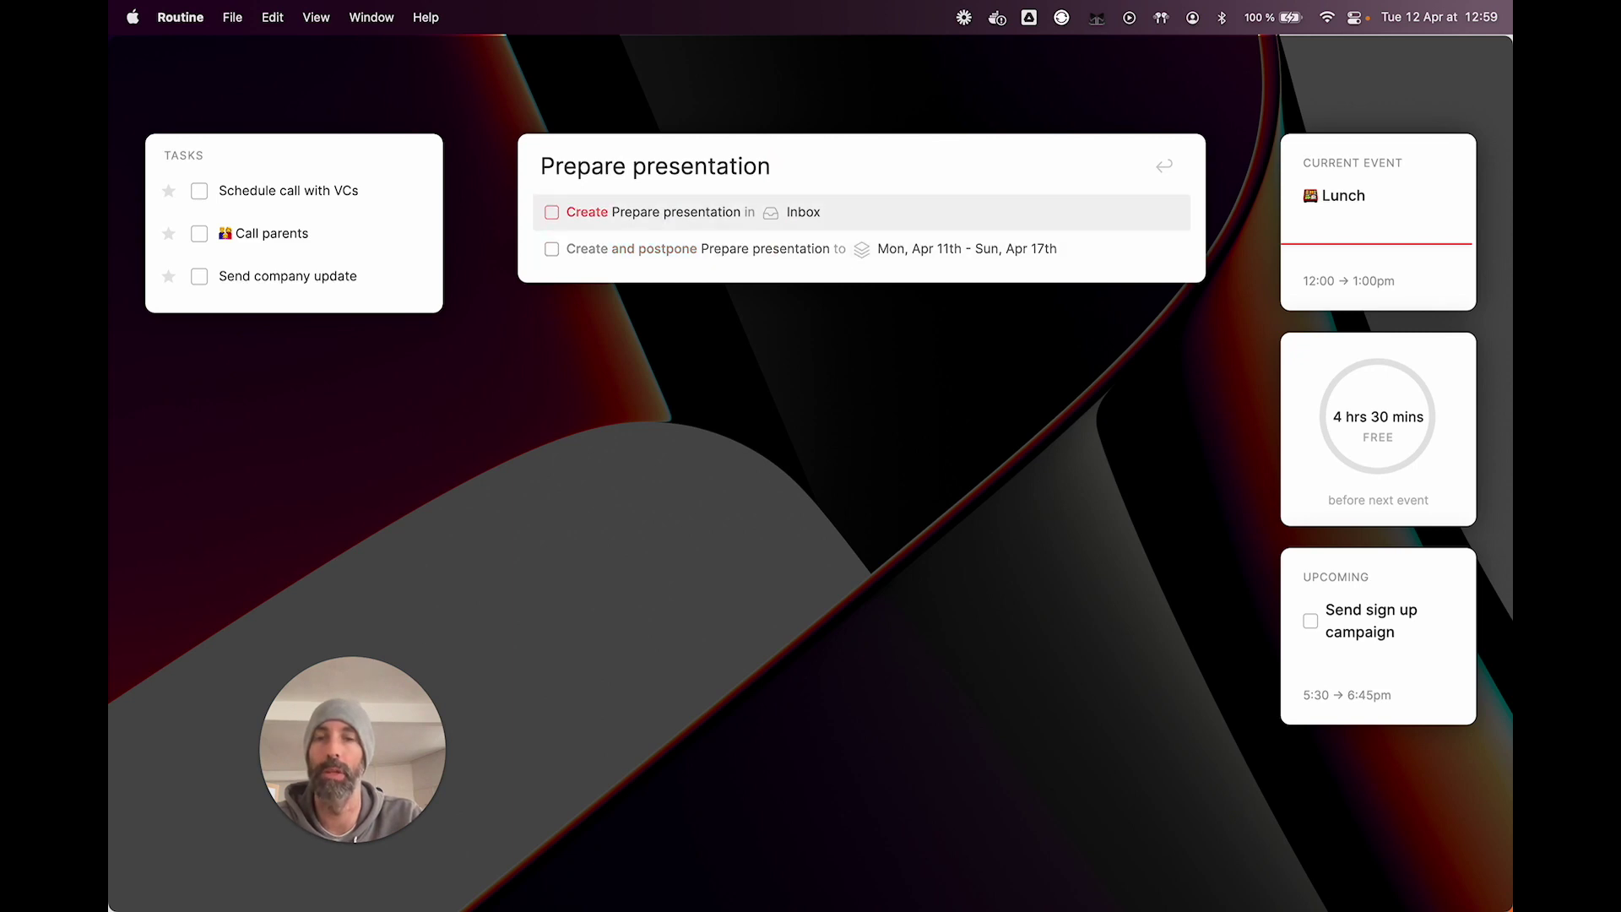
{"action": "key", "text": "Down"}
{"action": "key", "text": "Up"}
Step: Preview the task as a 1-hour event with 'for 1h', then remove the duration
{"action": "type", "text": "for 1h"}
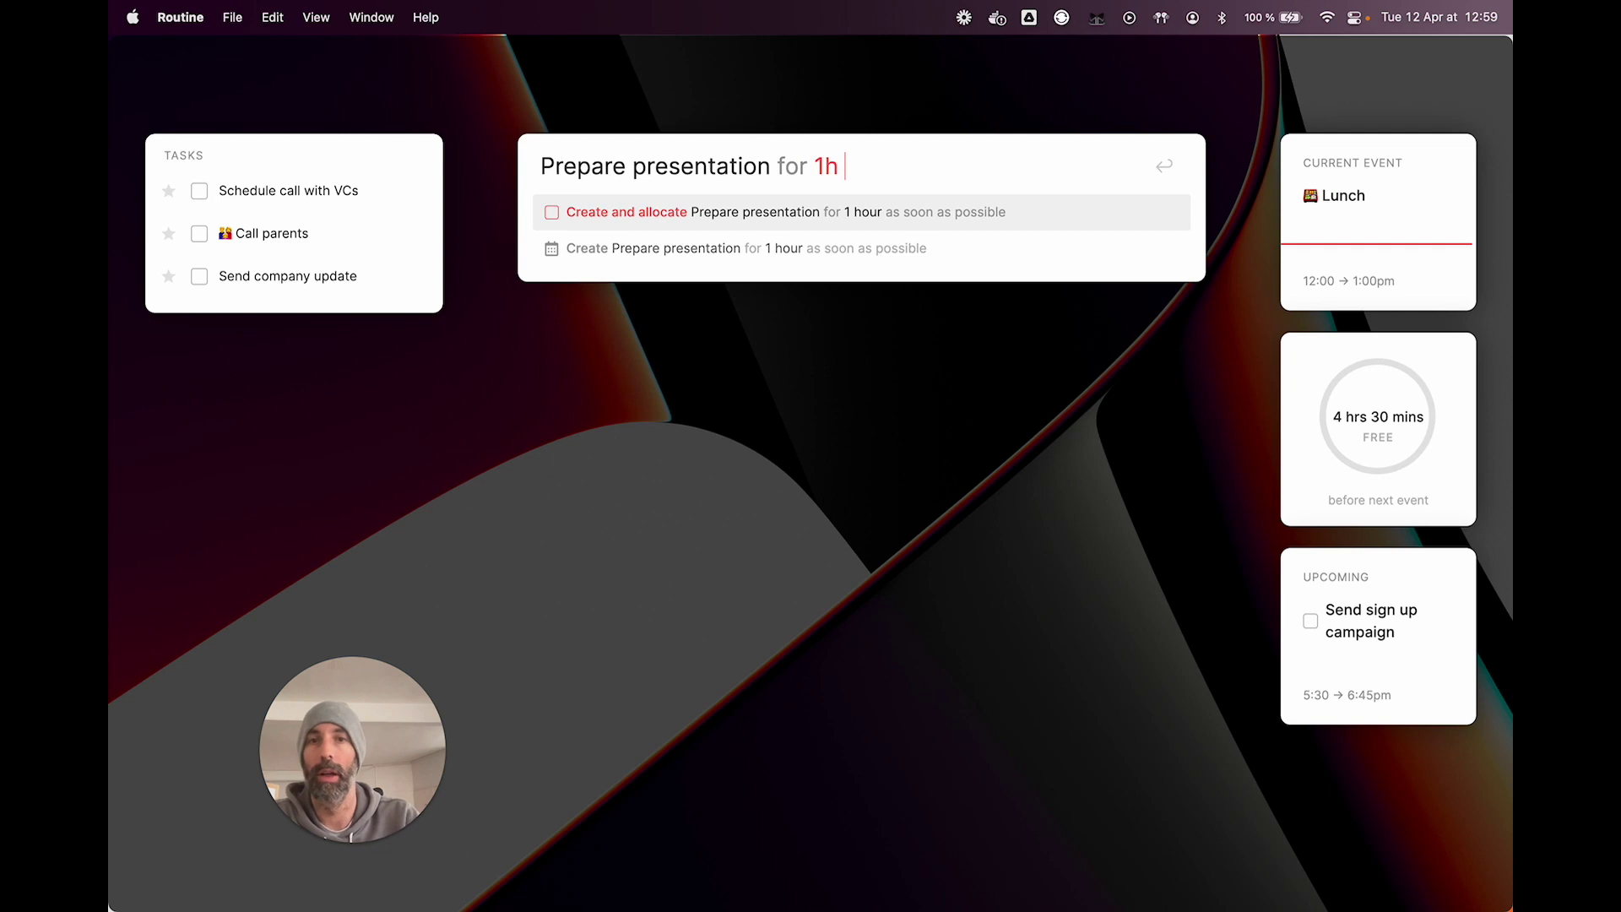
{"action": "key", "text": "Down"}
{"action": "key", "text": "Up"}
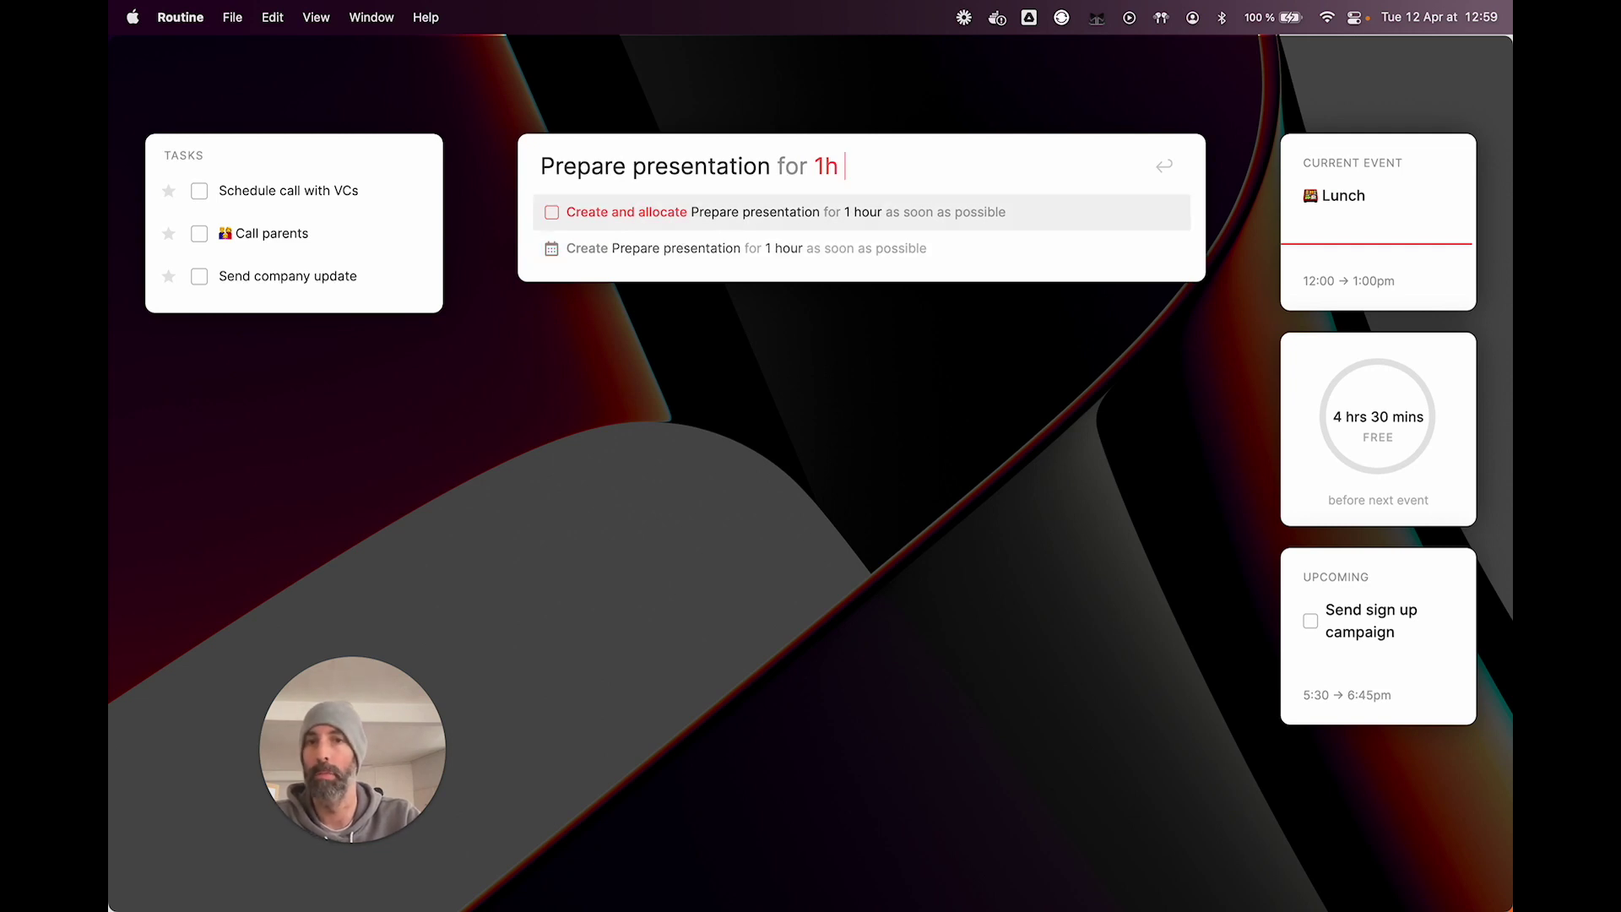
{"action": "key", "text": "Down"}
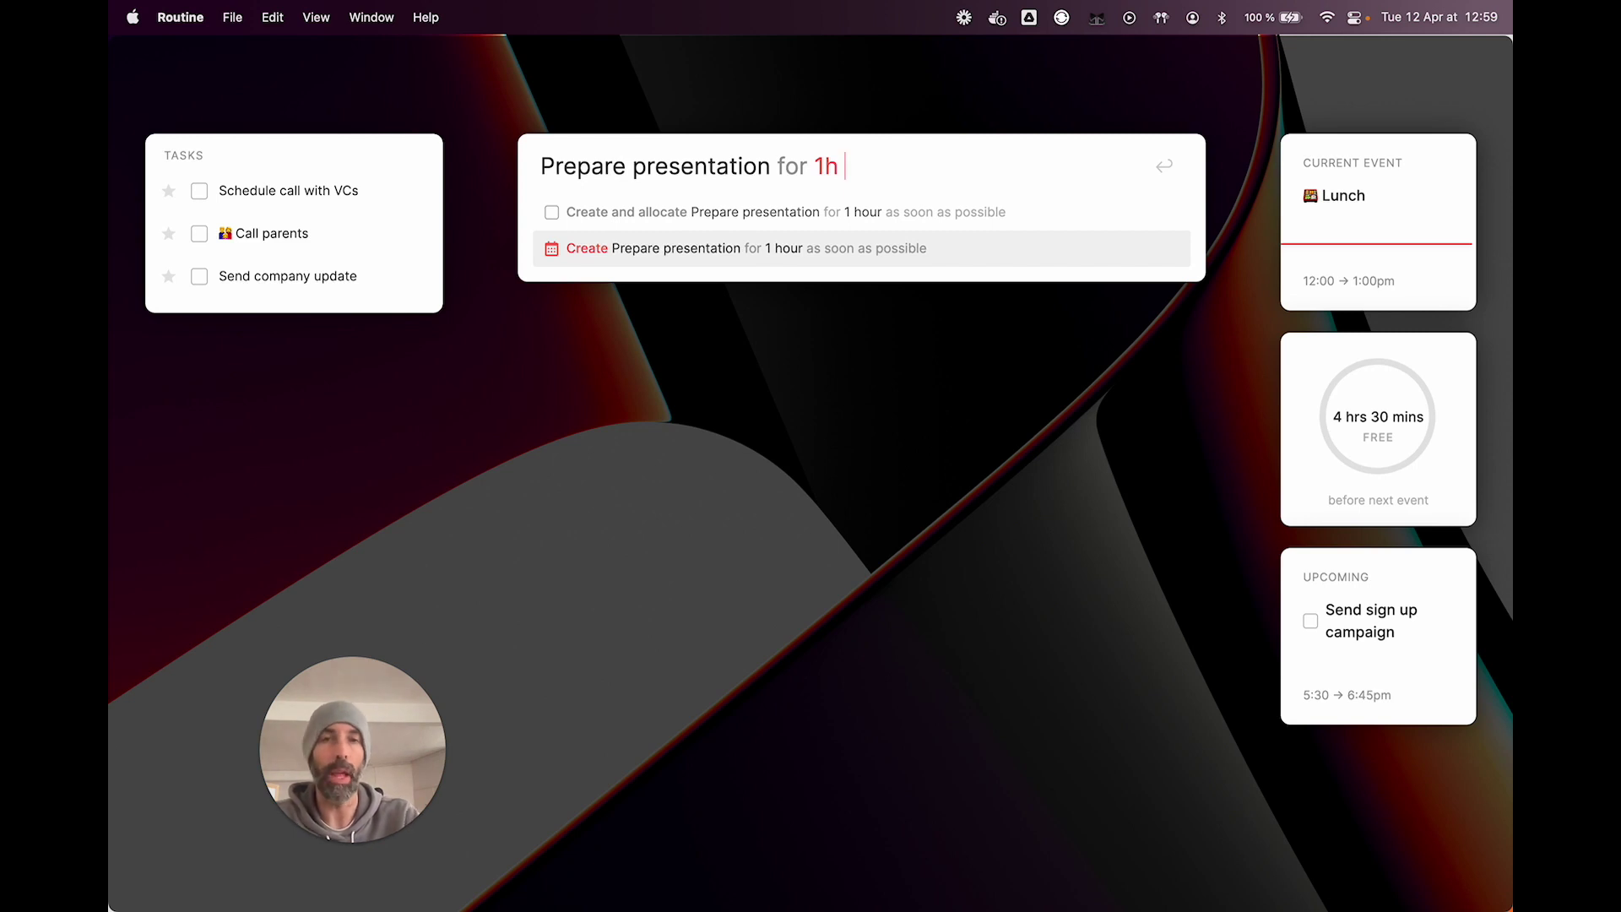
{"action": "key", "text": "BackSpace"}
{"action": "key", "text": "BackSpace"}
{"action": "key", "text": "BackSpace"}
{"action": "key", "text": "BackSpace"}
{"action": "key", "text": "BackSpace"}
{"action": "key", "text": "BackSpace"}
{"action": "key", "text": "BackSpace"}
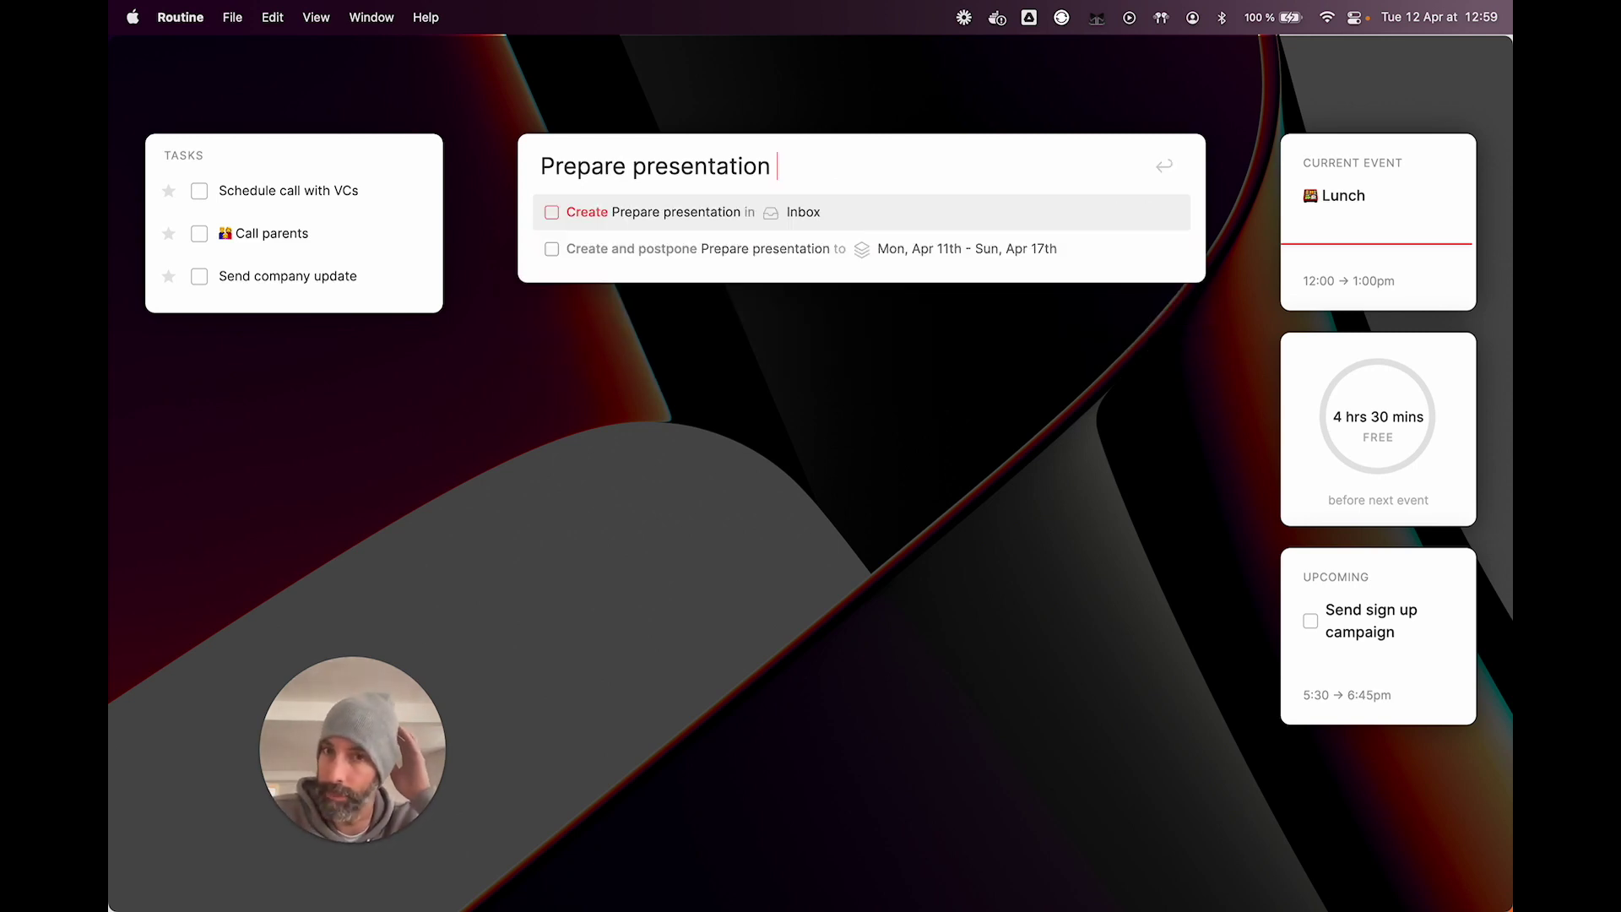
Step: Try 'for 1h' and then 'every' after Prepare presentation, deleting each again
{"action": "type", "text": "for"}
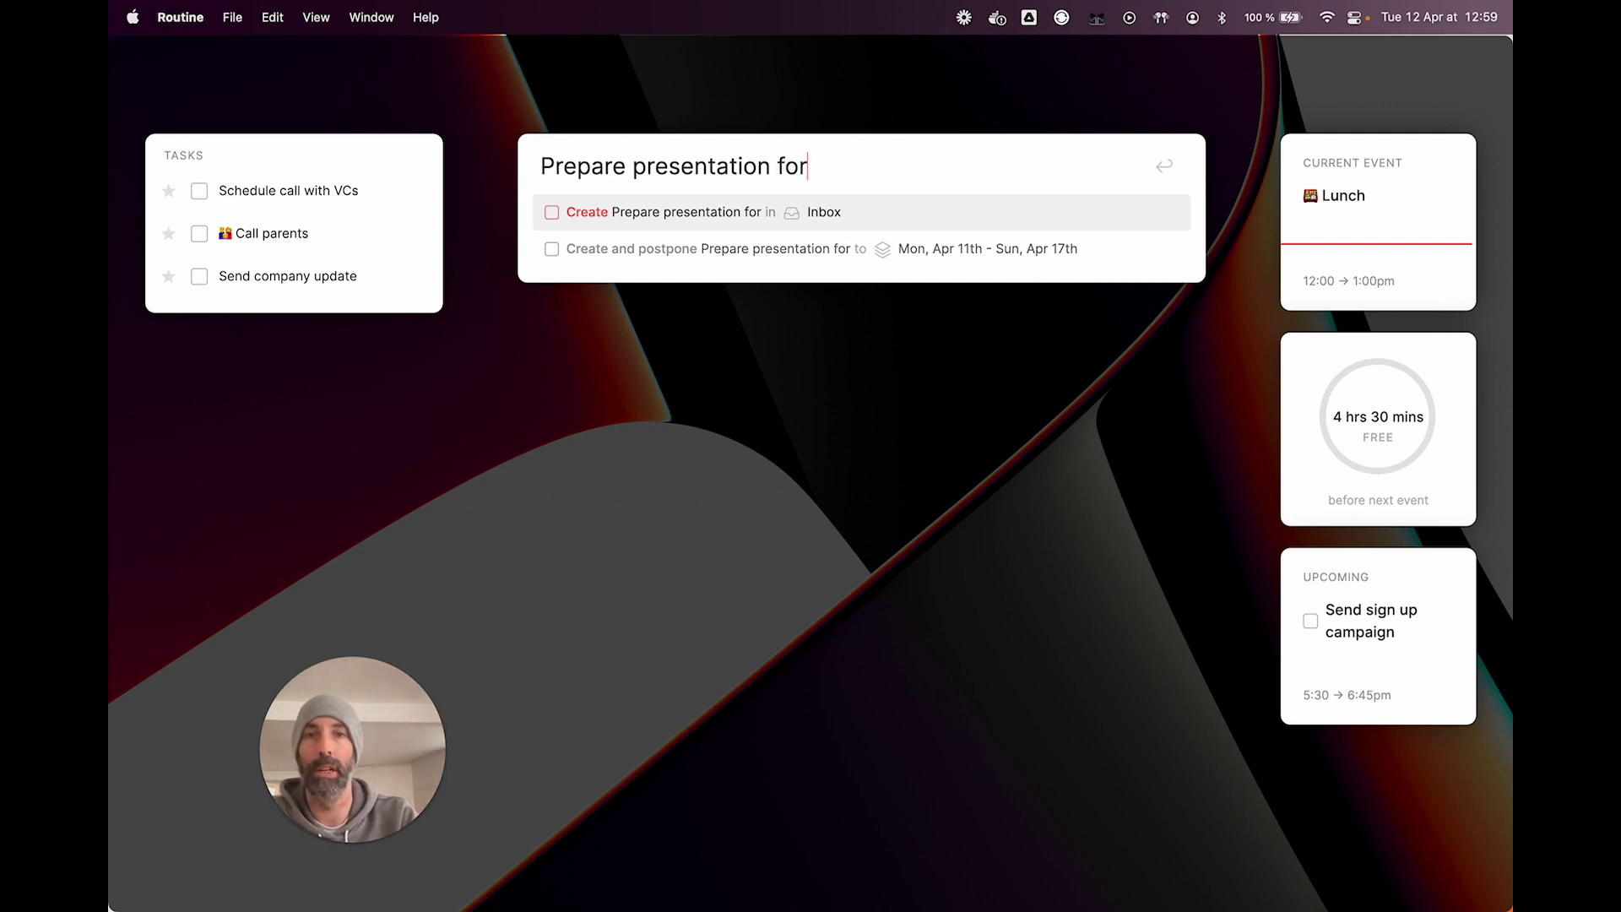
{"action": "type", "text": " 1h"}
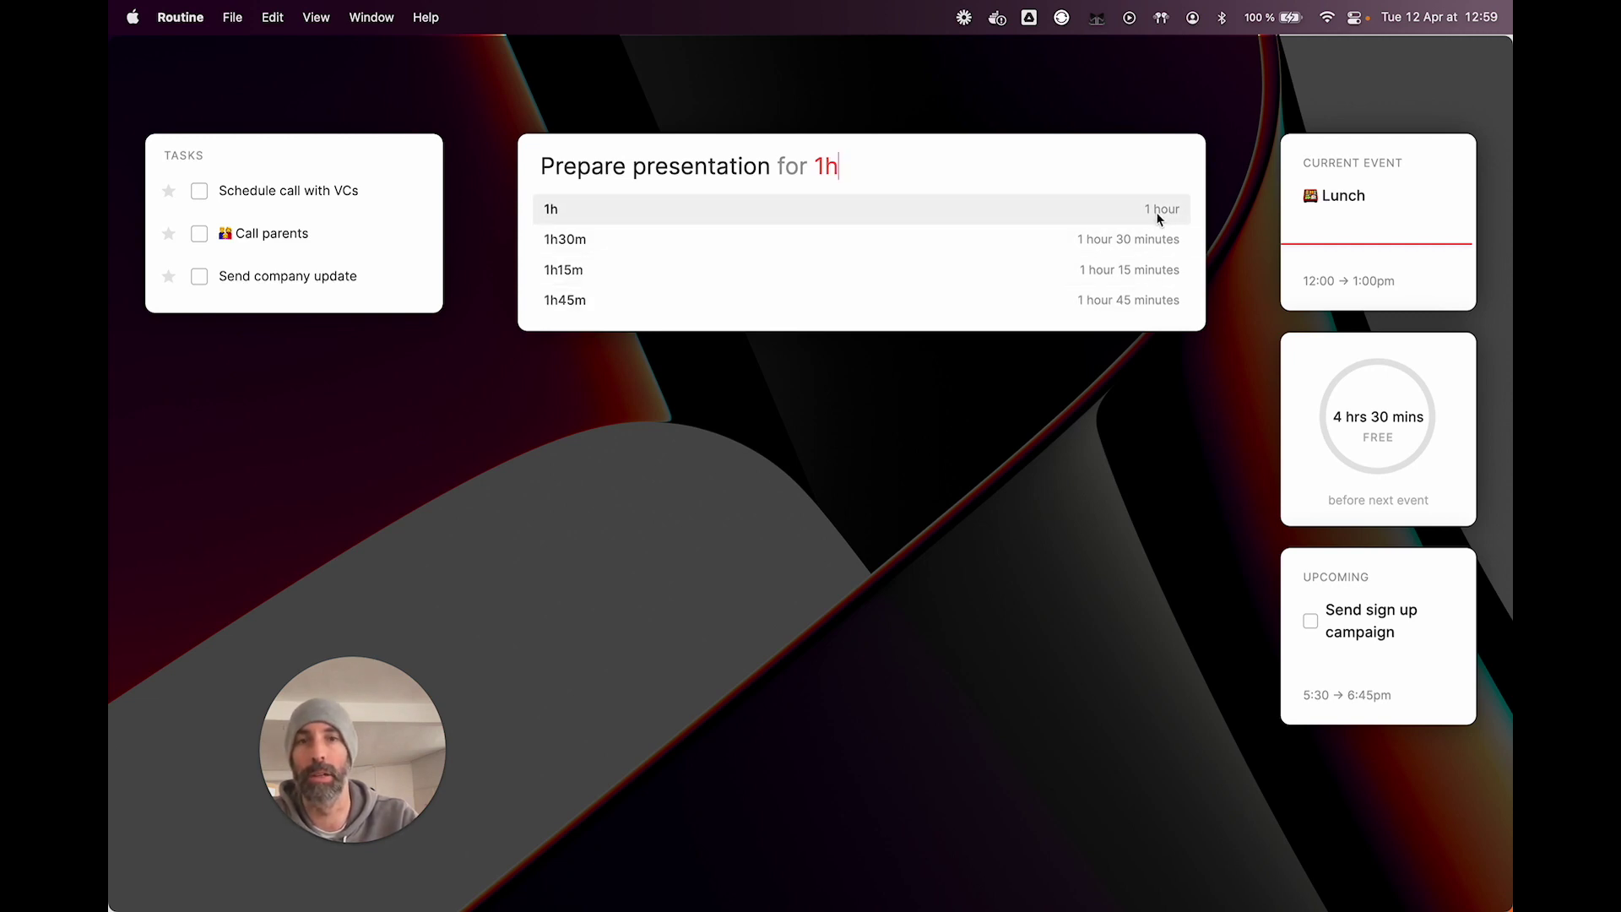
{"action": "key", "text": "BackSpace"}
{"action": "key", "text": "BackSpace"}
{"action": "key", "text": "BackSpace"}
{"action": "key", "text": "BackSpace"}
{"action": "key", "text": "BackSpace"}
{"action": "key", "text": "BackSpace"}
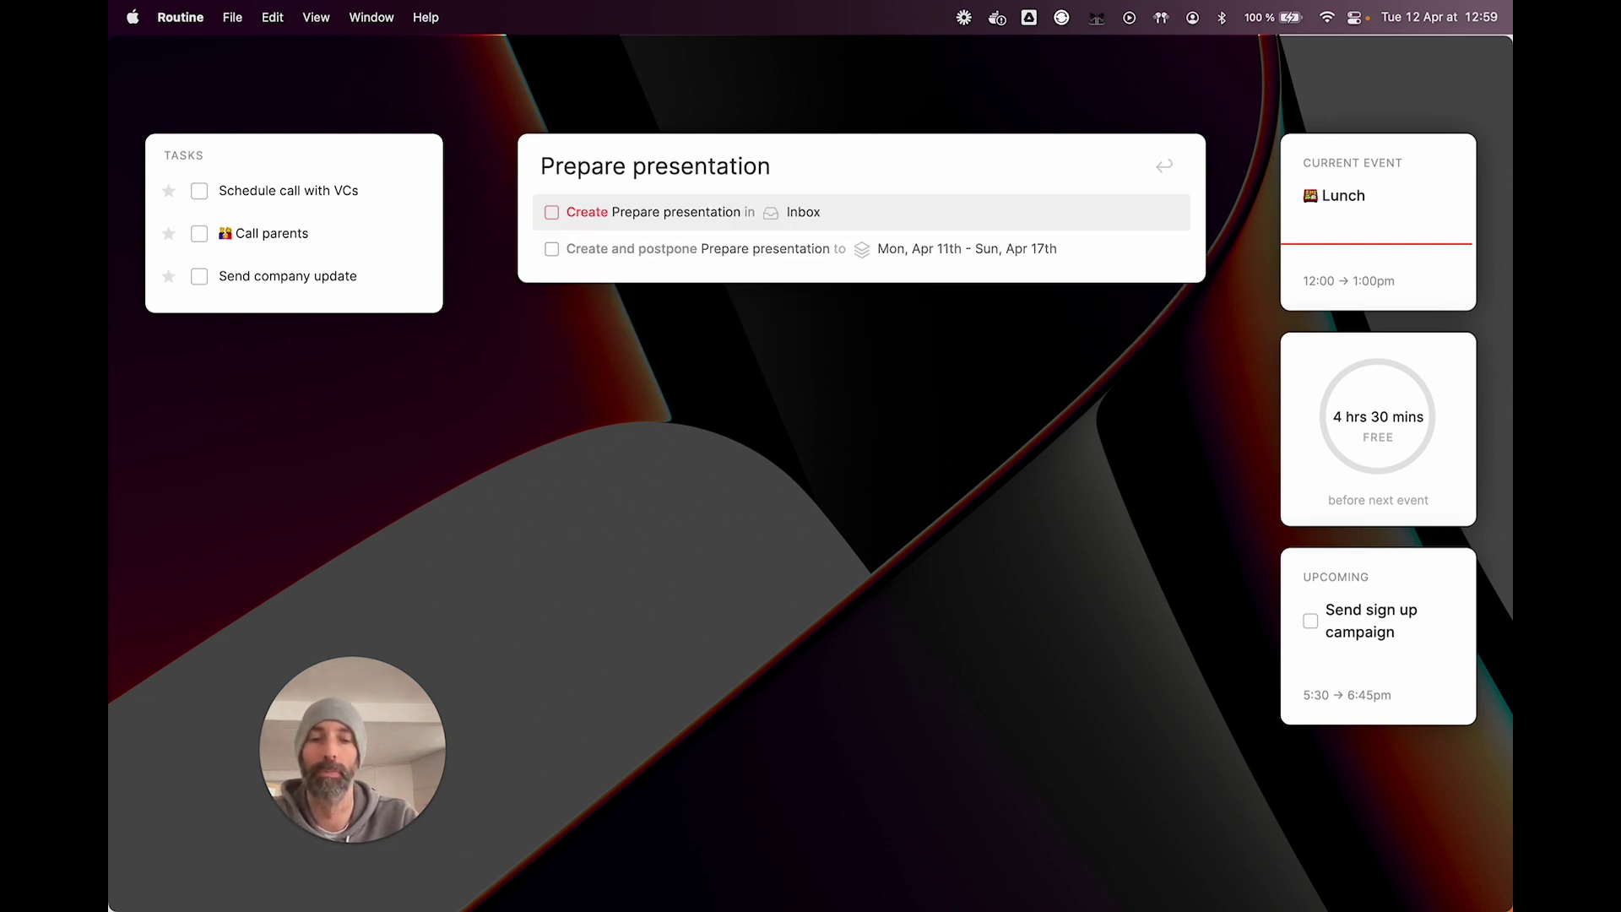
{"action": "type", "text": "every"}
{"action": "key", "text": "BackSpace"}
{"action": "key", "text": "BackSpace"}
{"action": "key", "text": "BackSpace"}
{"action": "key", "text": "BackSpace"}
{"action": "key", "text": "BackSpace"}
{"action": "key", "text": "BackSpace"}
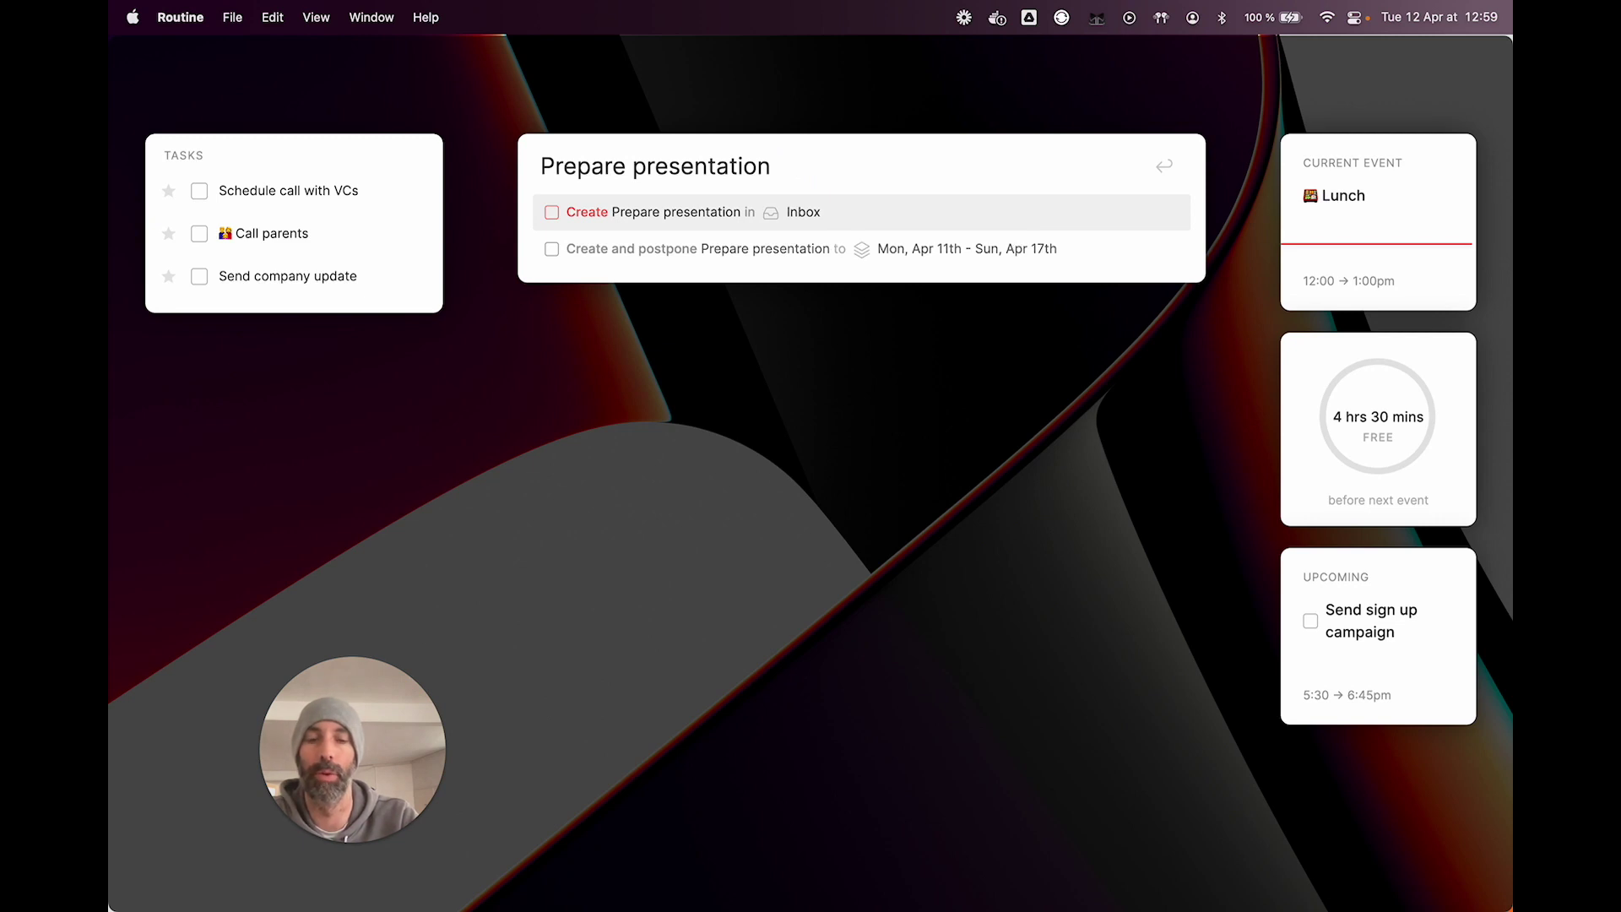
Step: Add 'on' and browse the date suggestions down to May 1st 2022
{"action": "type", "text": "on"}
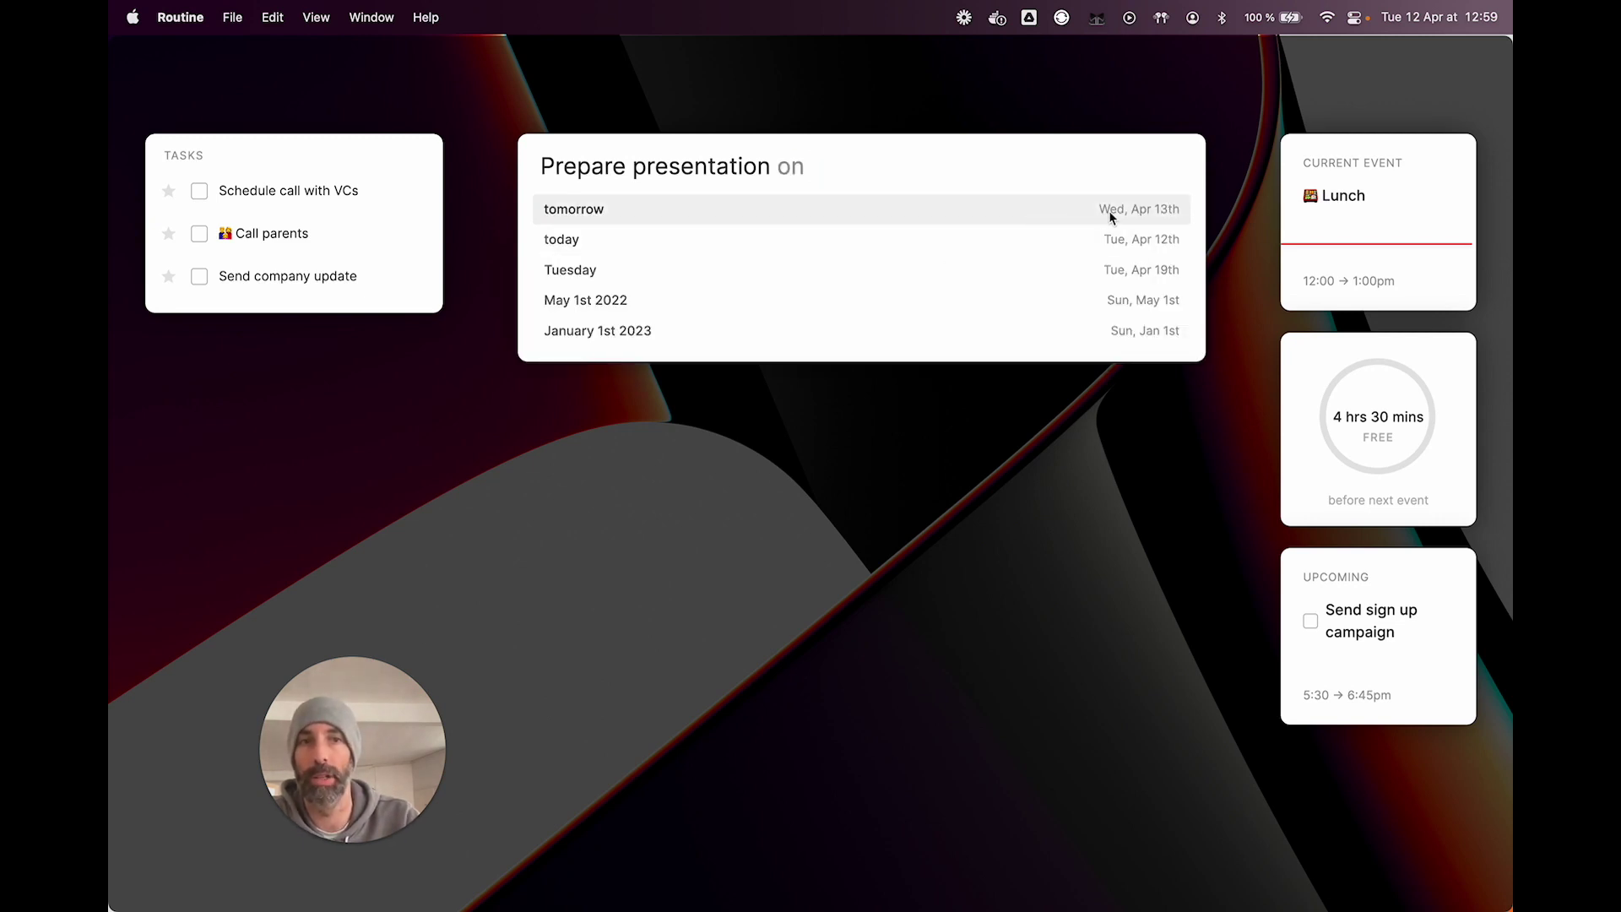
{"action": "key", "text": "Down"}
{"action": "key", "text": "Down"}
{"action": "key", "text": "Down"}
{"action": "key", "text": "Down"}
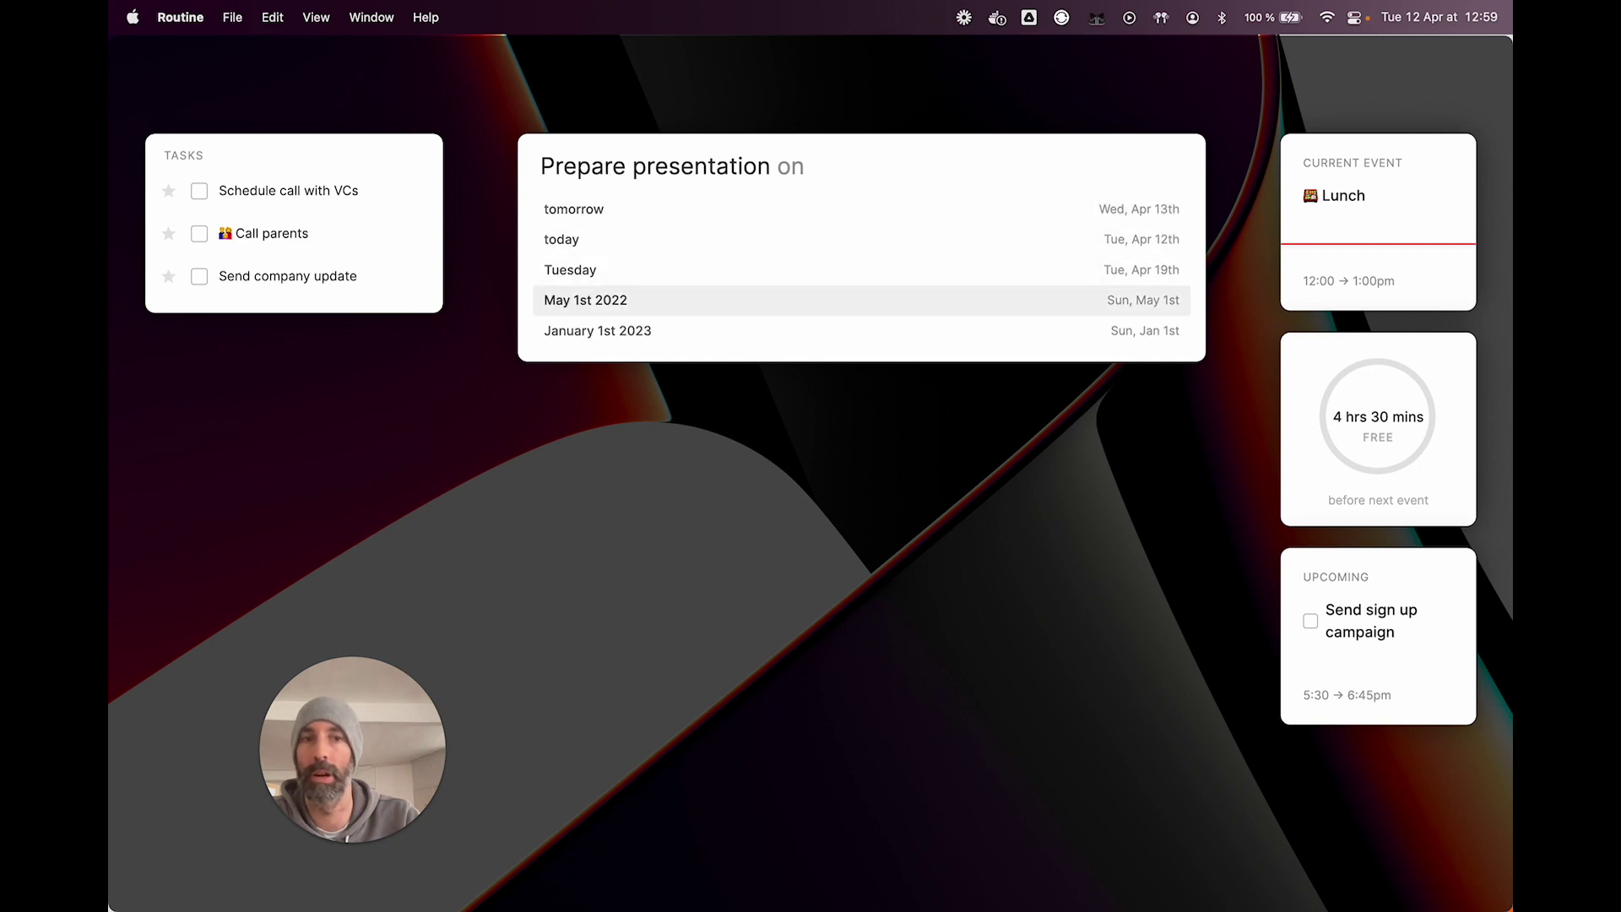
{"action": "key", "text": "Up"}
{"action": "key", "text": "Up"}
{"action": "key", "text": "Up"}
{"action": "key", "text": "Up"}
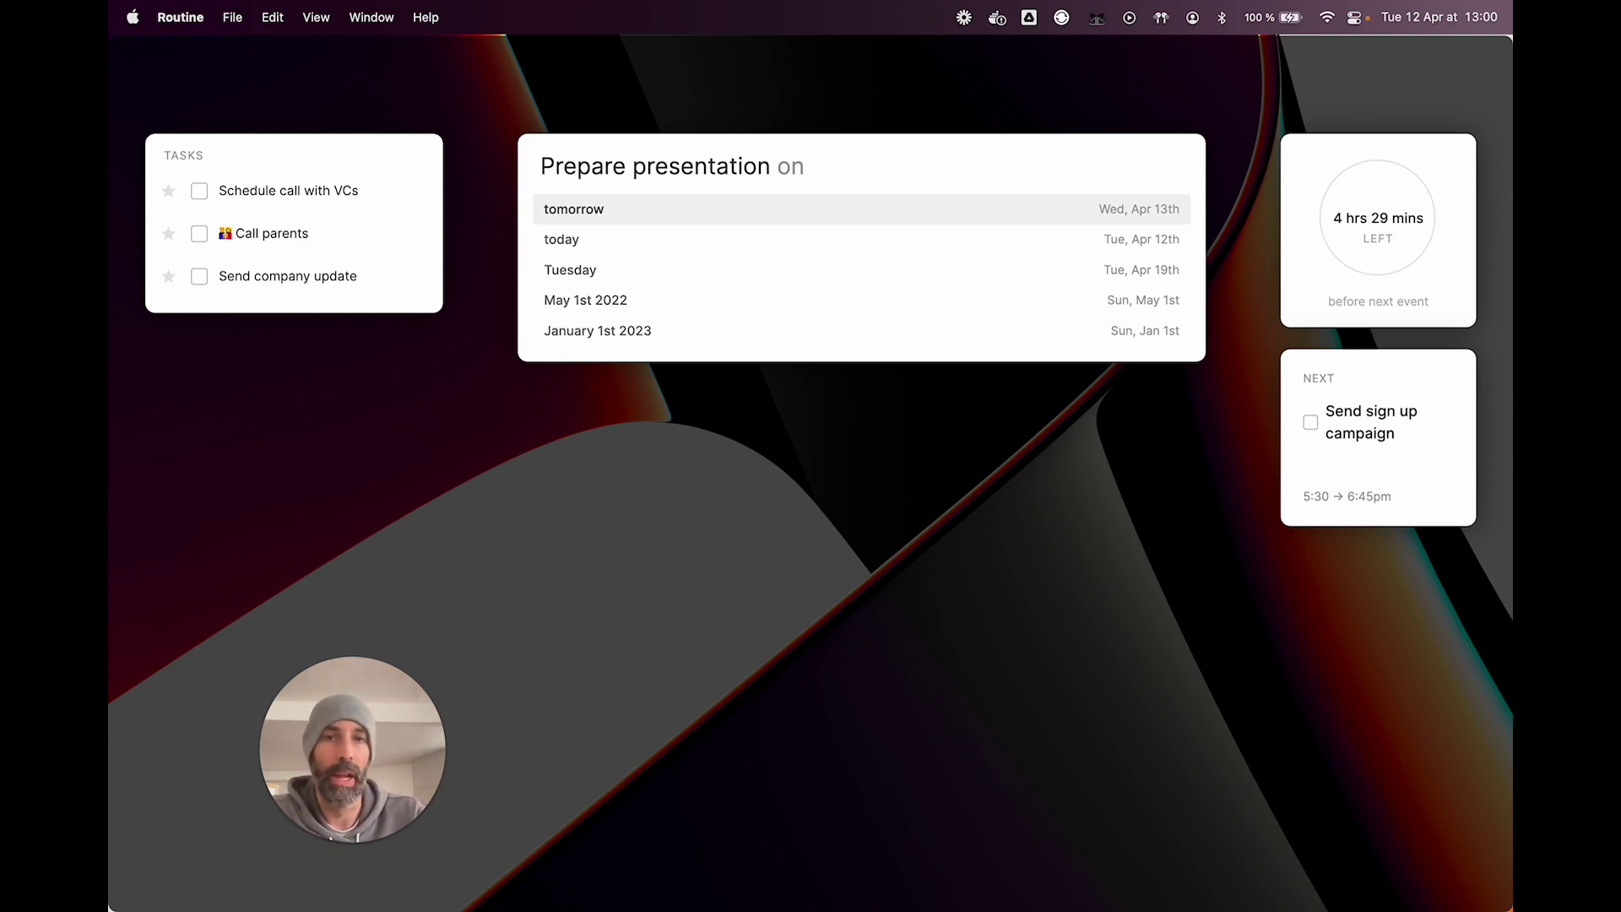
{"action": "key", "text": "BackSpace"}
{"action": "key", "text": "BackSpace"}
Step: Preview a recurrence of every month starting today until next month, then delete it
{"action": "type", "text": "every"}
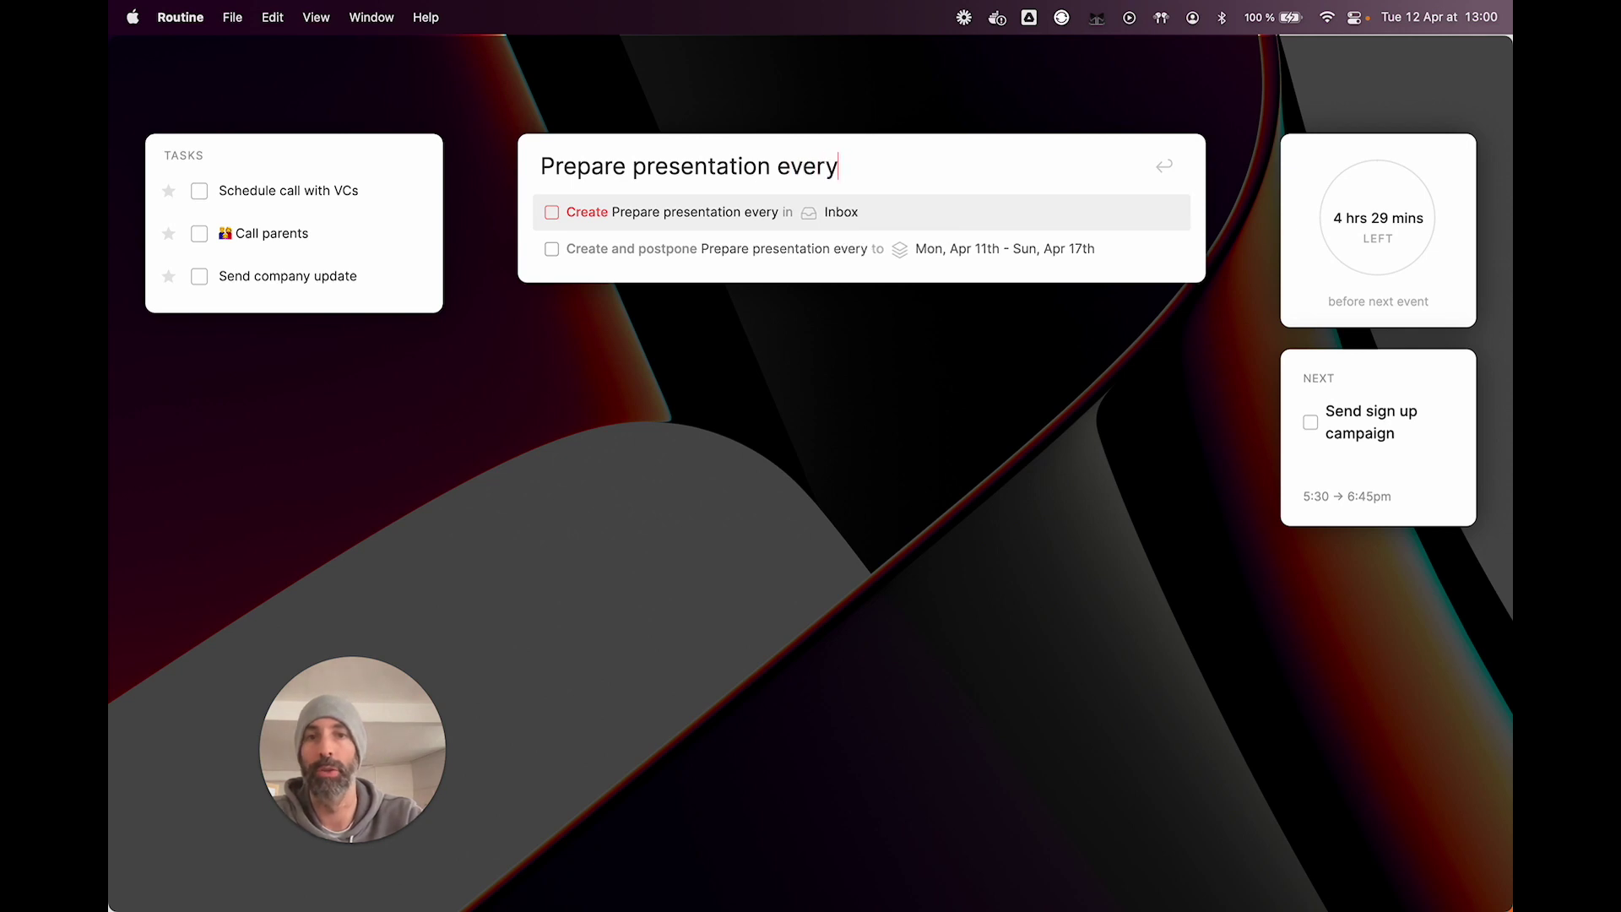
{"action": "type", "text": " month "}
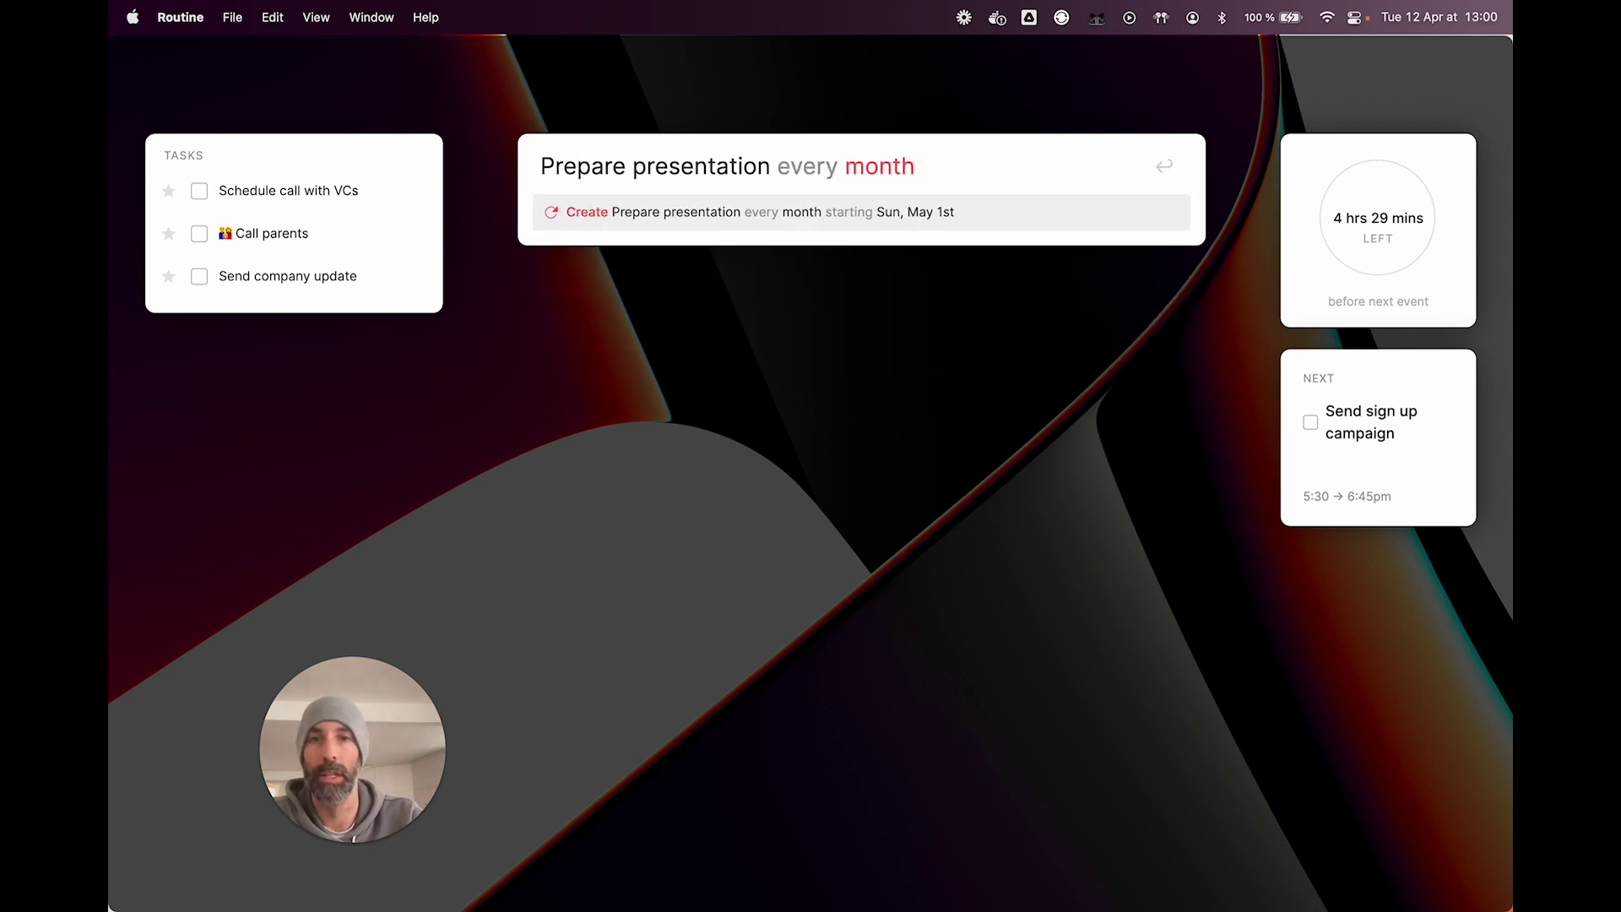
{"action": "type", "text": "starting"}
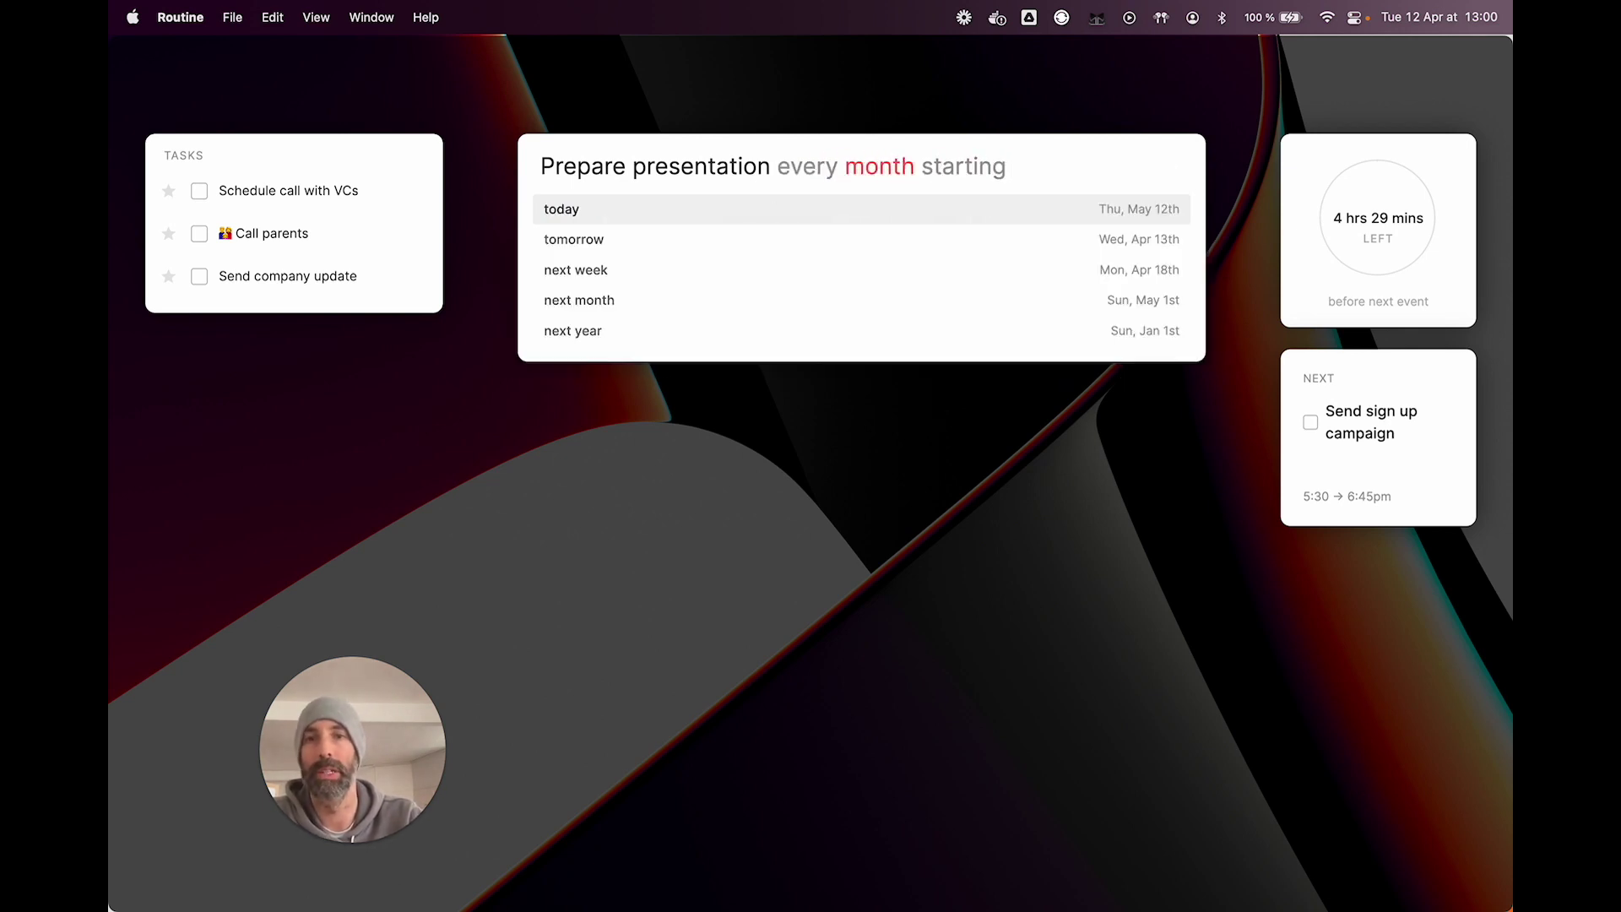
{"action": "key", "text": "Return"}
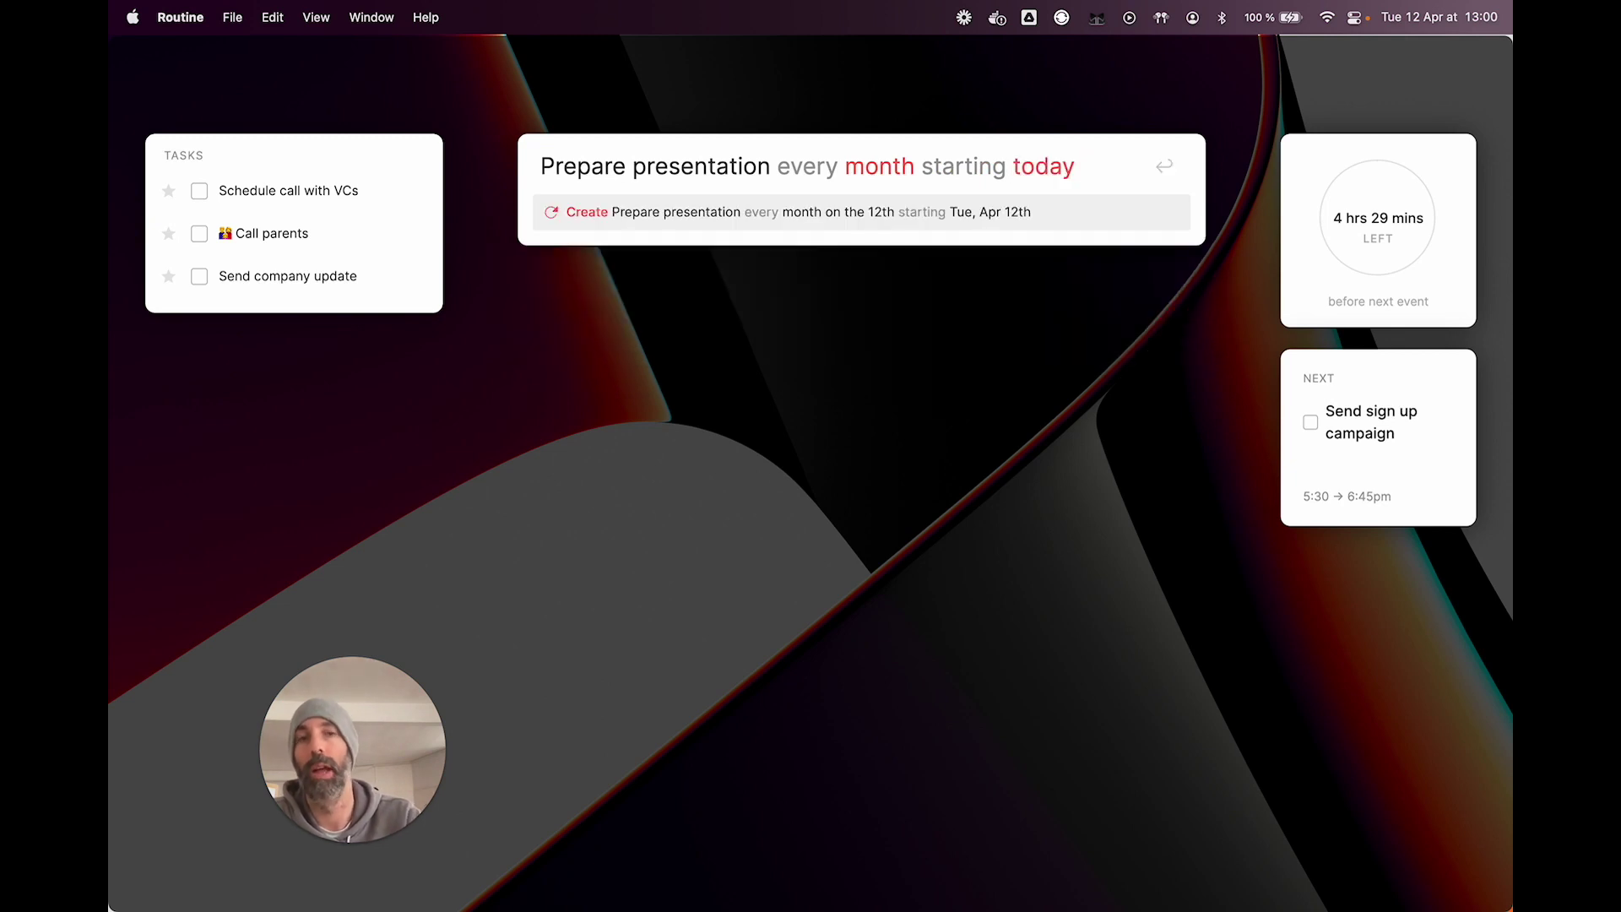
{"action": "type", "text": "until"}
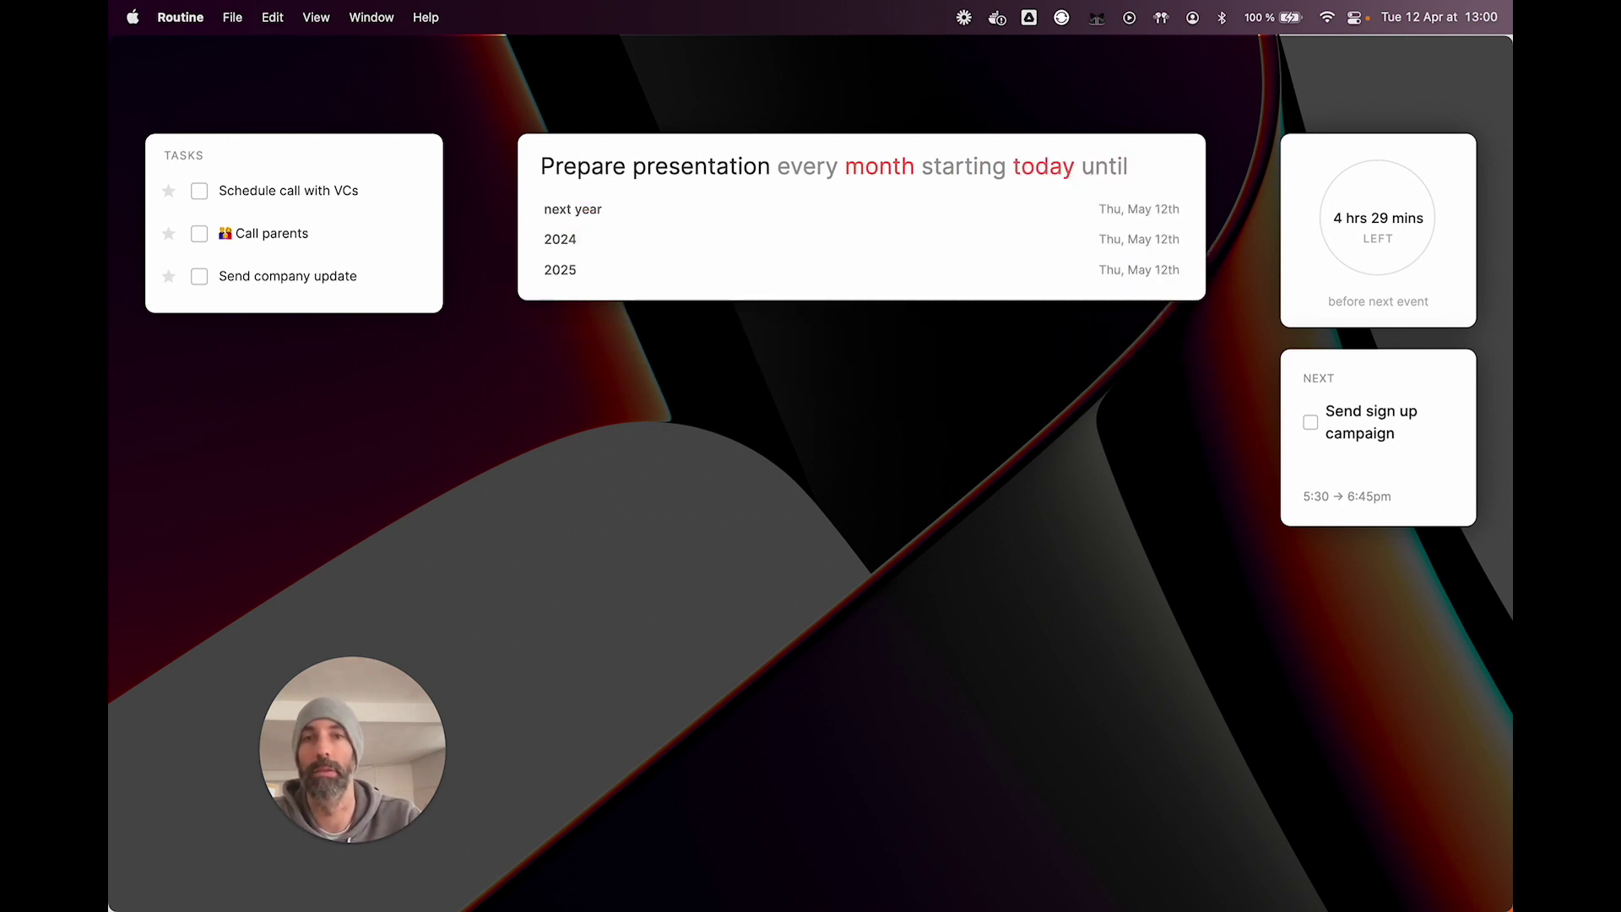
{"action": "type", "text": " nex"}
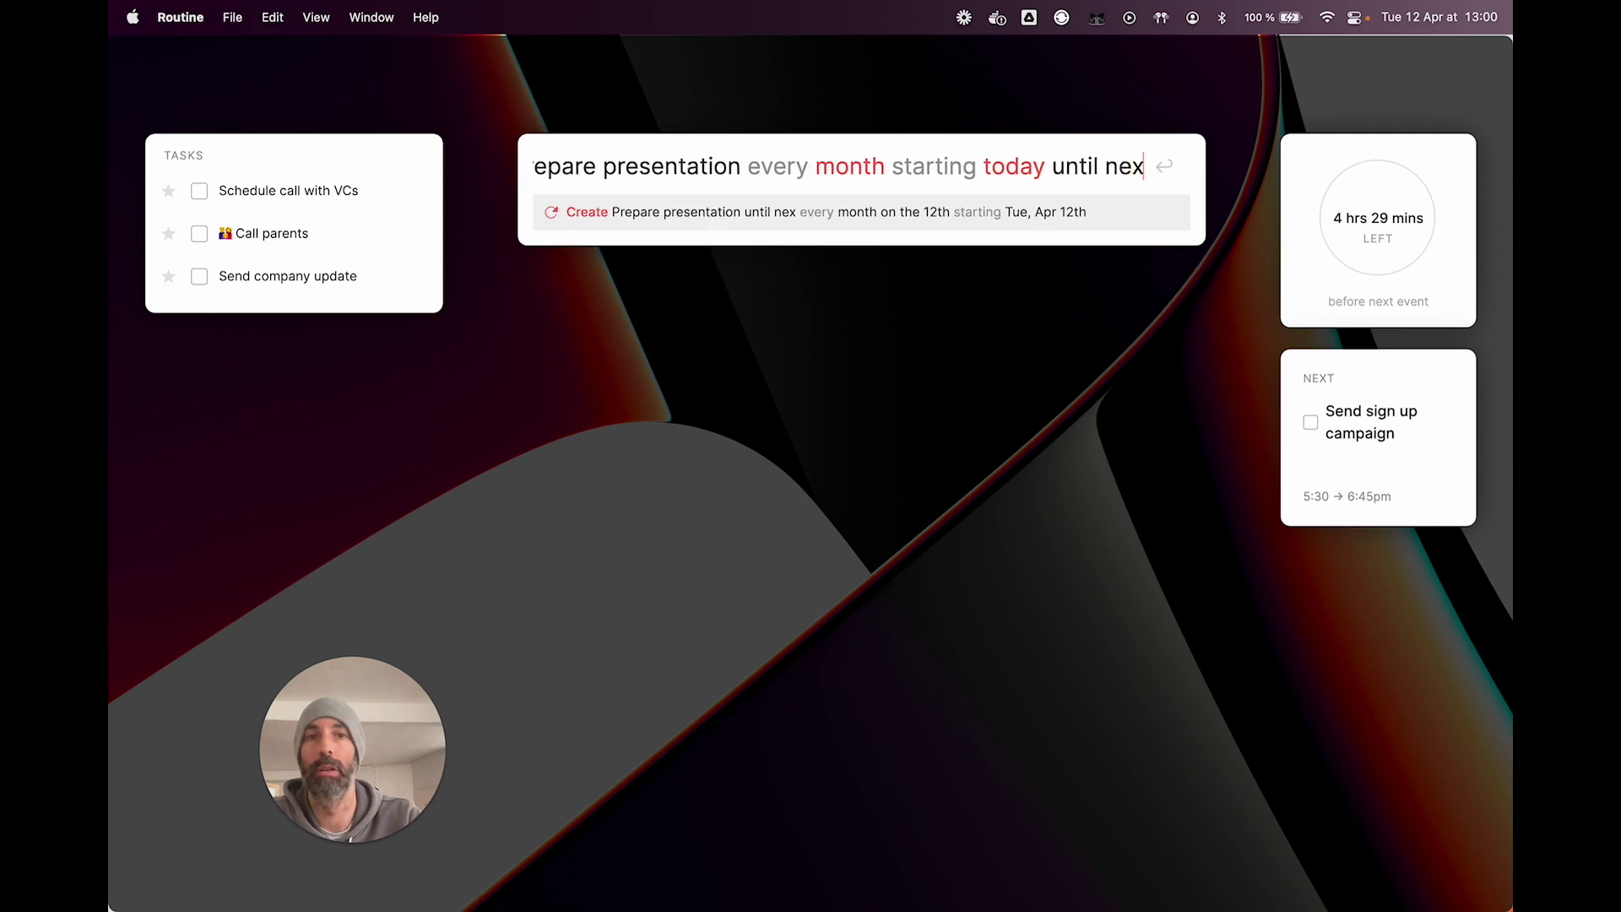
{"action": "type", "text": "t month"}
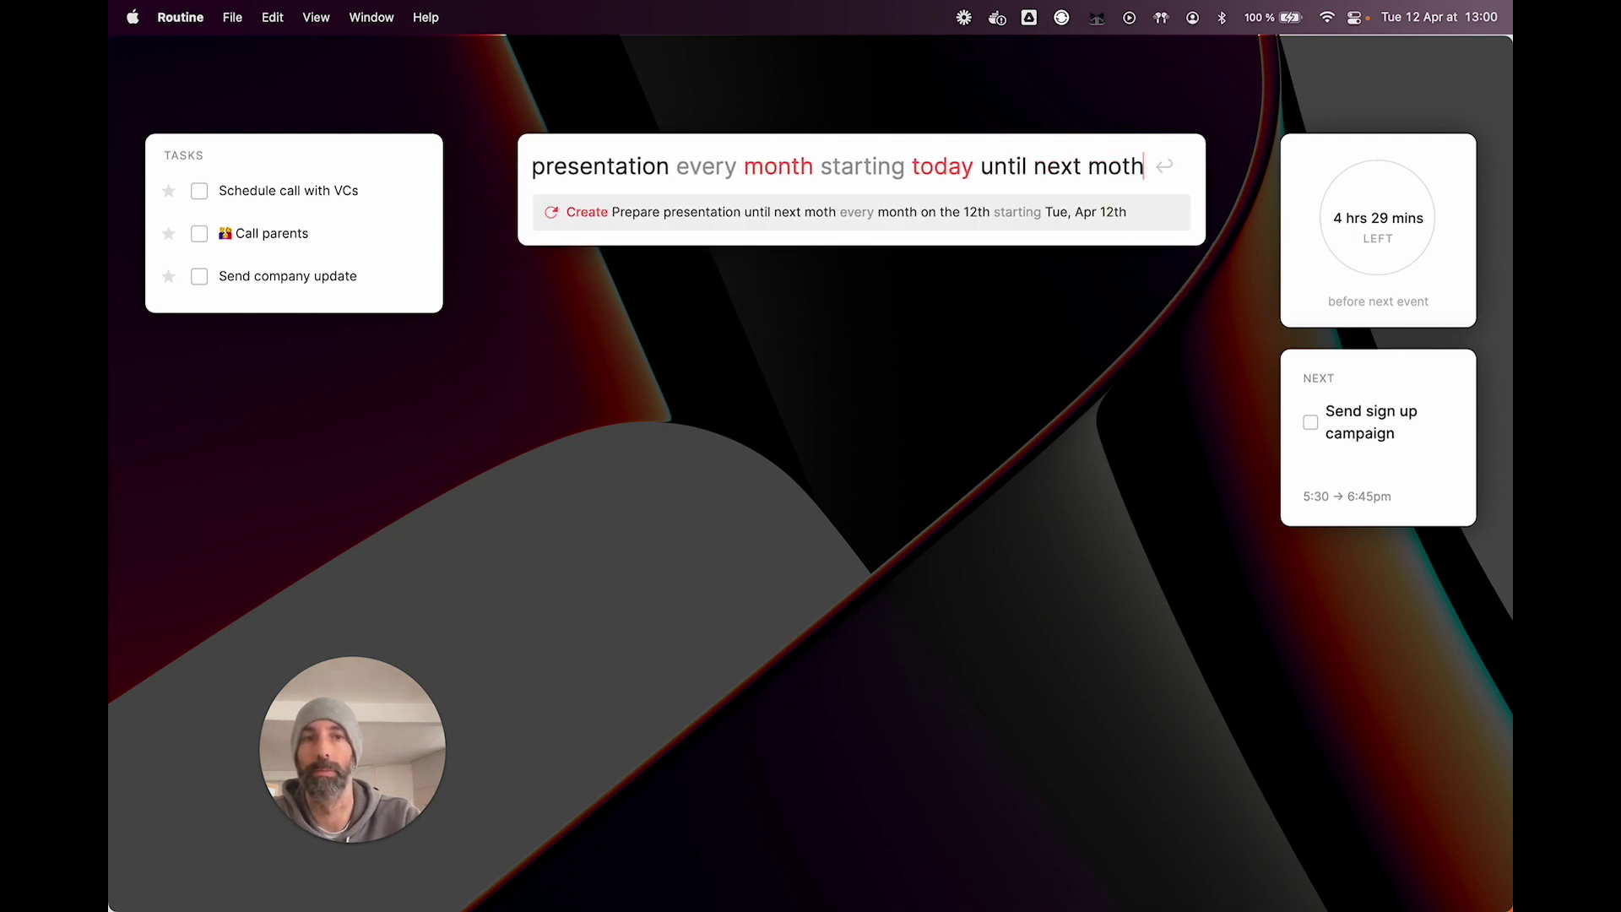
{"action": "key", "text": "BackSpace"}
{"action": "key", "text": "BackSpace"}
{"action": "key", "text": "BackSpace"}
{"action": "key", "text": "BackSpace"}
{"action": "key", "text": "BackSpace"}
{"action": "key", "text": "BackSpace"}
{"action": "key", "text": "BackSpace"}
{"action": "key", "text": "BackSpace"}
{"action": "key", "text": "BackSpace"}
{"action": "key", "text": "BackSpace"}
{"action": "key", "text": "BackSpace"}
{"action": "key", "text": "BackSpace"}
{"action": "key", "text": "BackSpace"}
{"action": "key", "text": "BackSpace"}
{"action": "key", "text": "BackSpace"}
{"action": "key", "text": "BackSpace"}
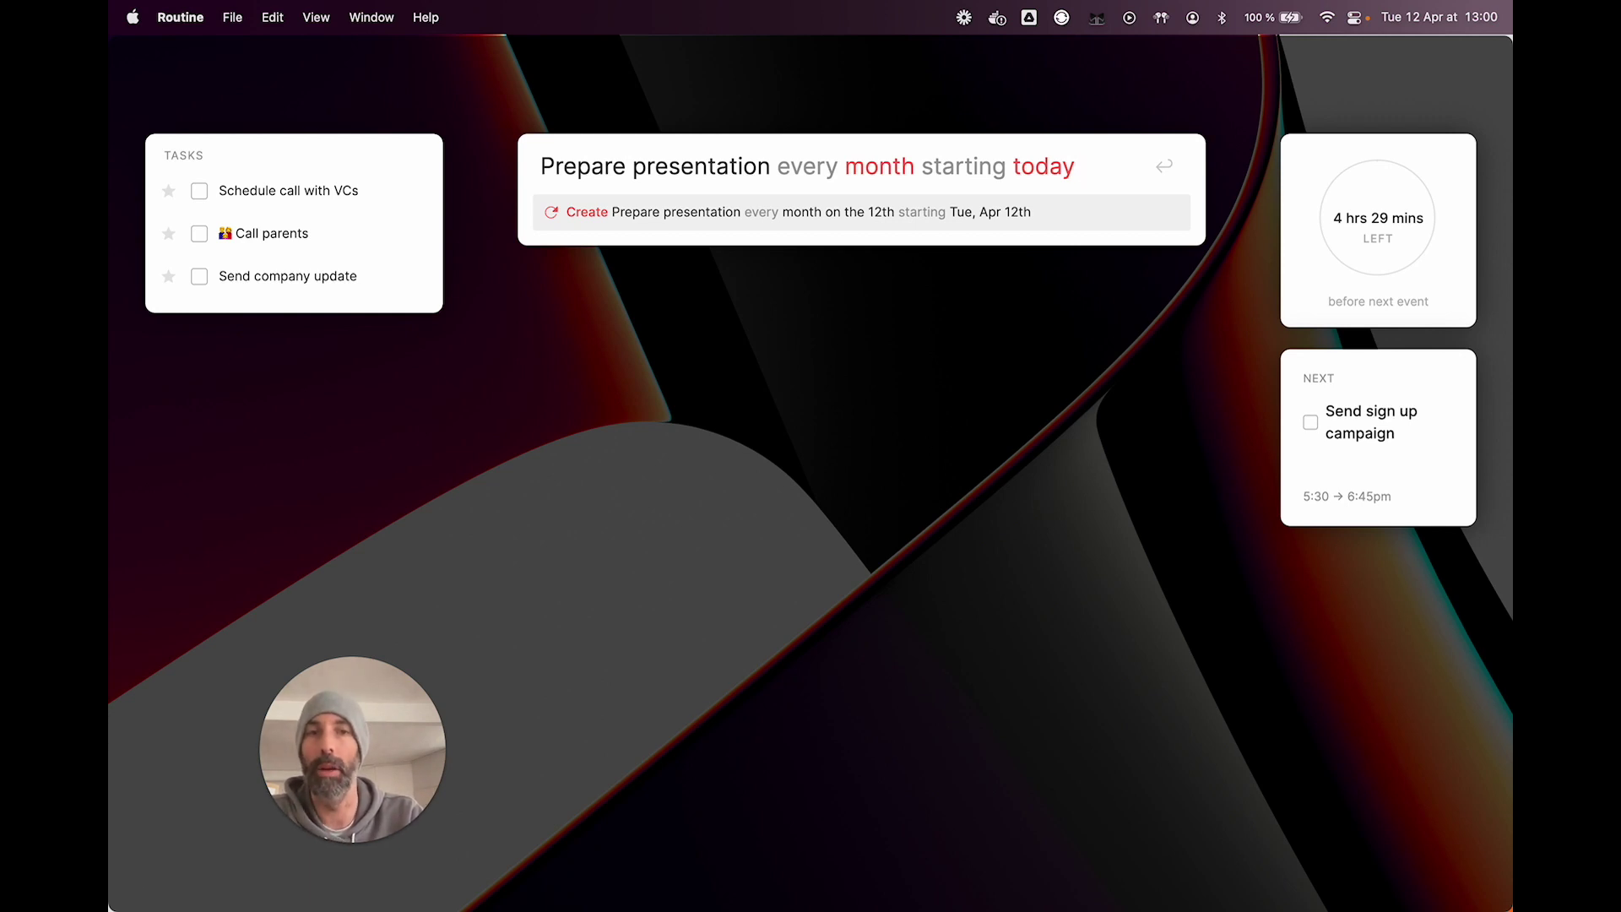
{"action": "key", "text": "alt+BackSpace"}
{"action": "key", "text": "alt+BackSpace"}
{"action": "key", "text": "alt+BackSpace"}
{"action": "key", "text": "alt+BackSpace"}
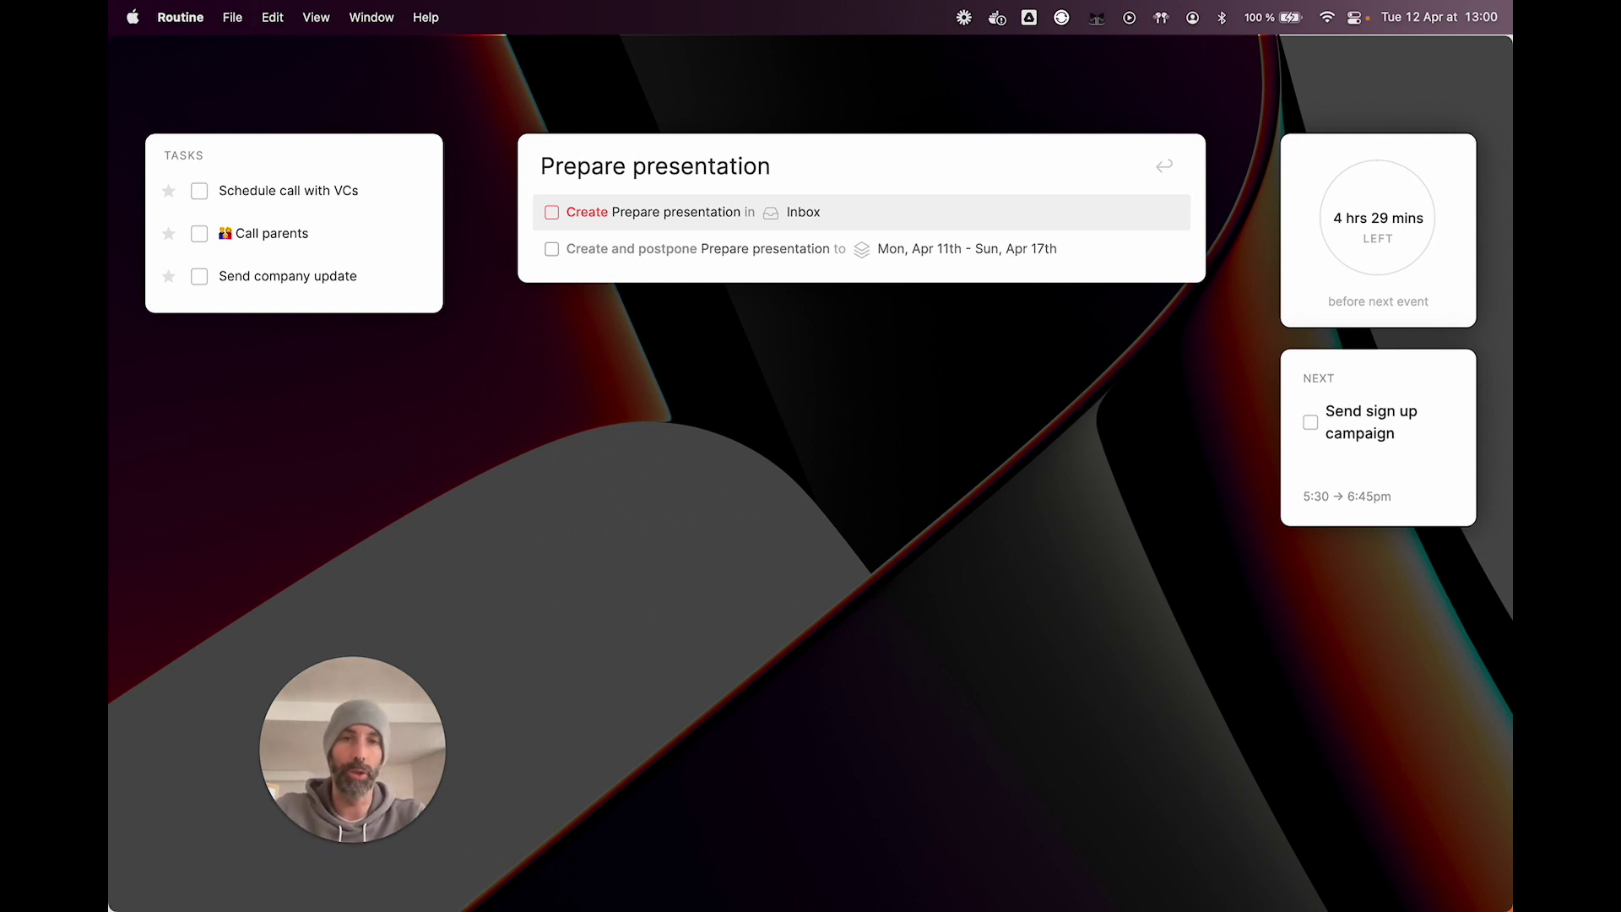
Step: Add 'with' and a contact's name, accept the suggested contact, then clear the entry
{"action": "type", "text": "with"}
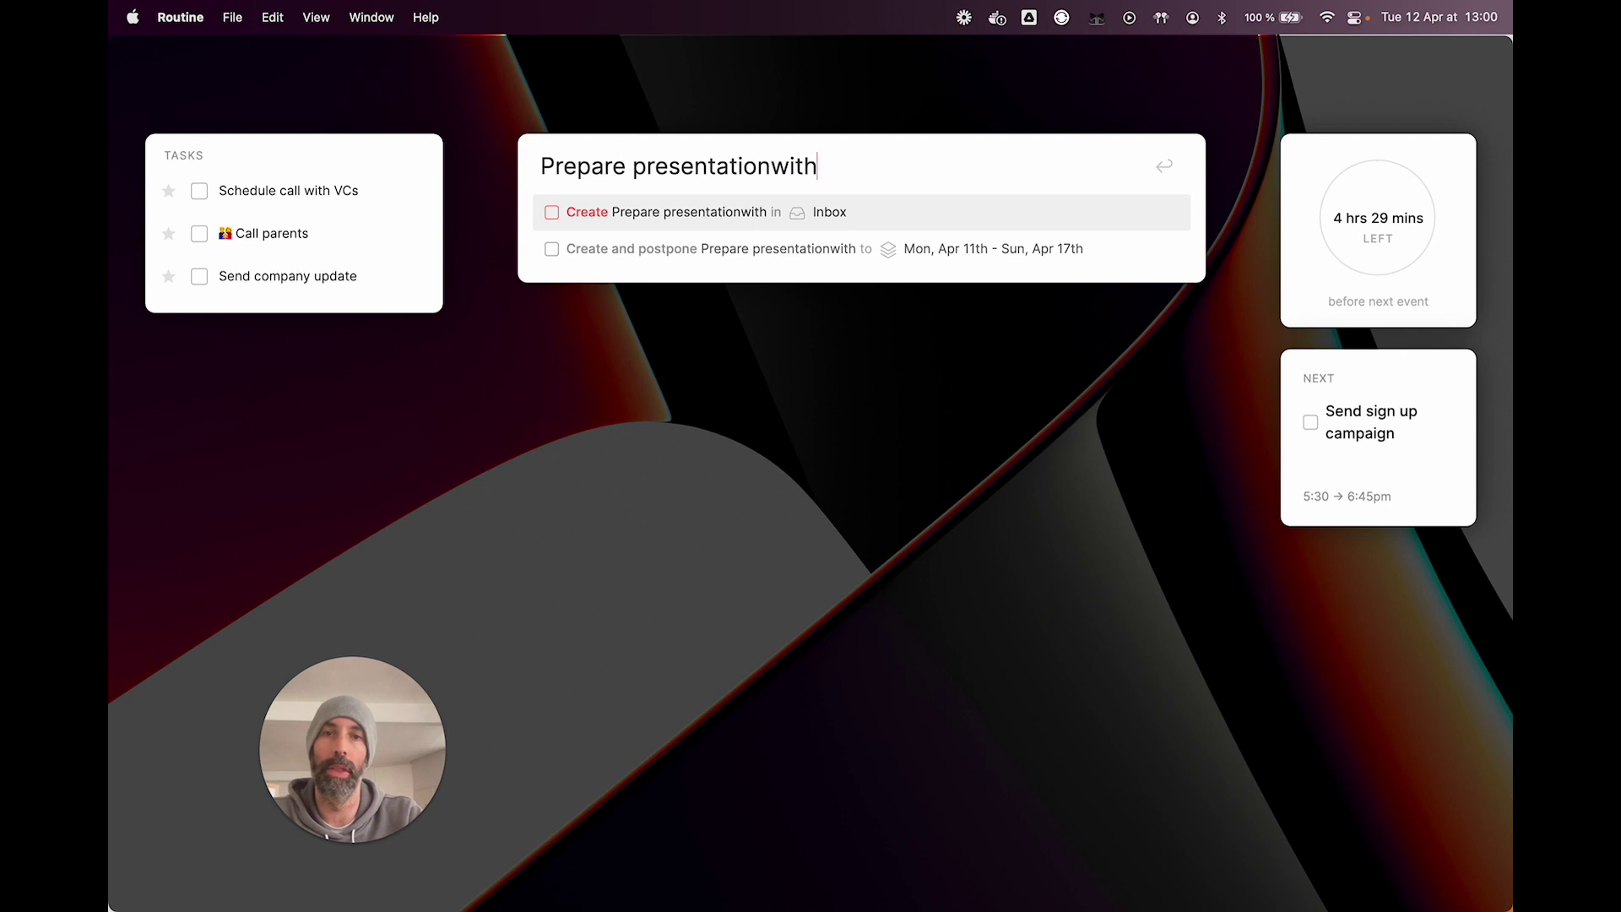
{"action": "key", "text": "BackSpace"}
{"action": "key", "text": "BackSpace"}
{"action": "key", "text": "BackSpace"}
{"action": "key", "text": "BackSpace"}
{"action": "type", "text": "with "}
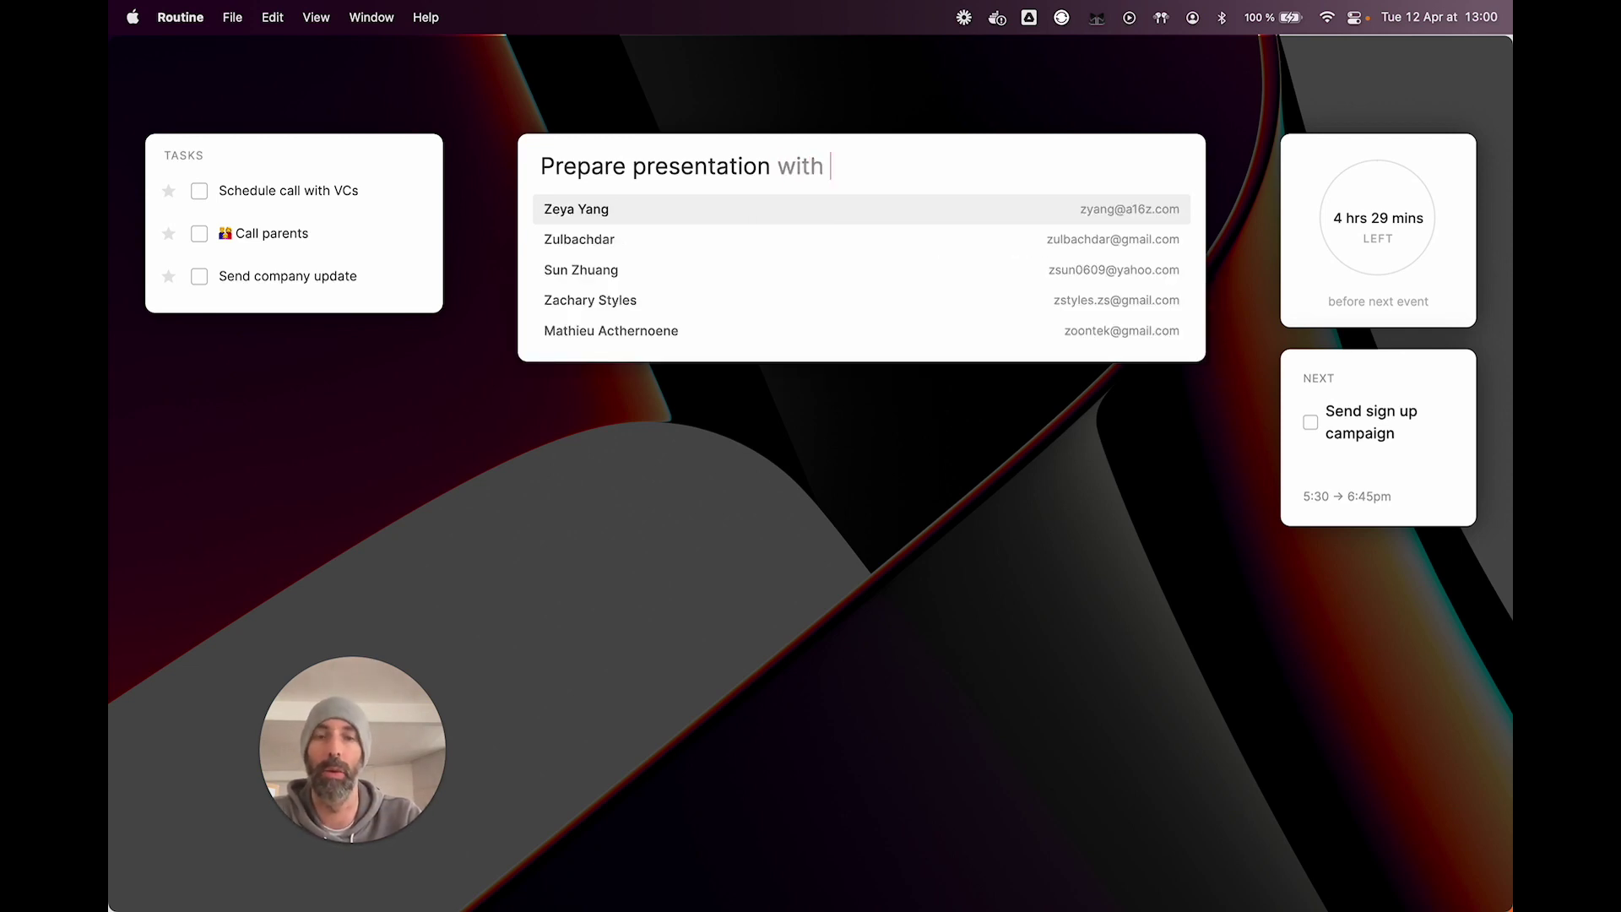
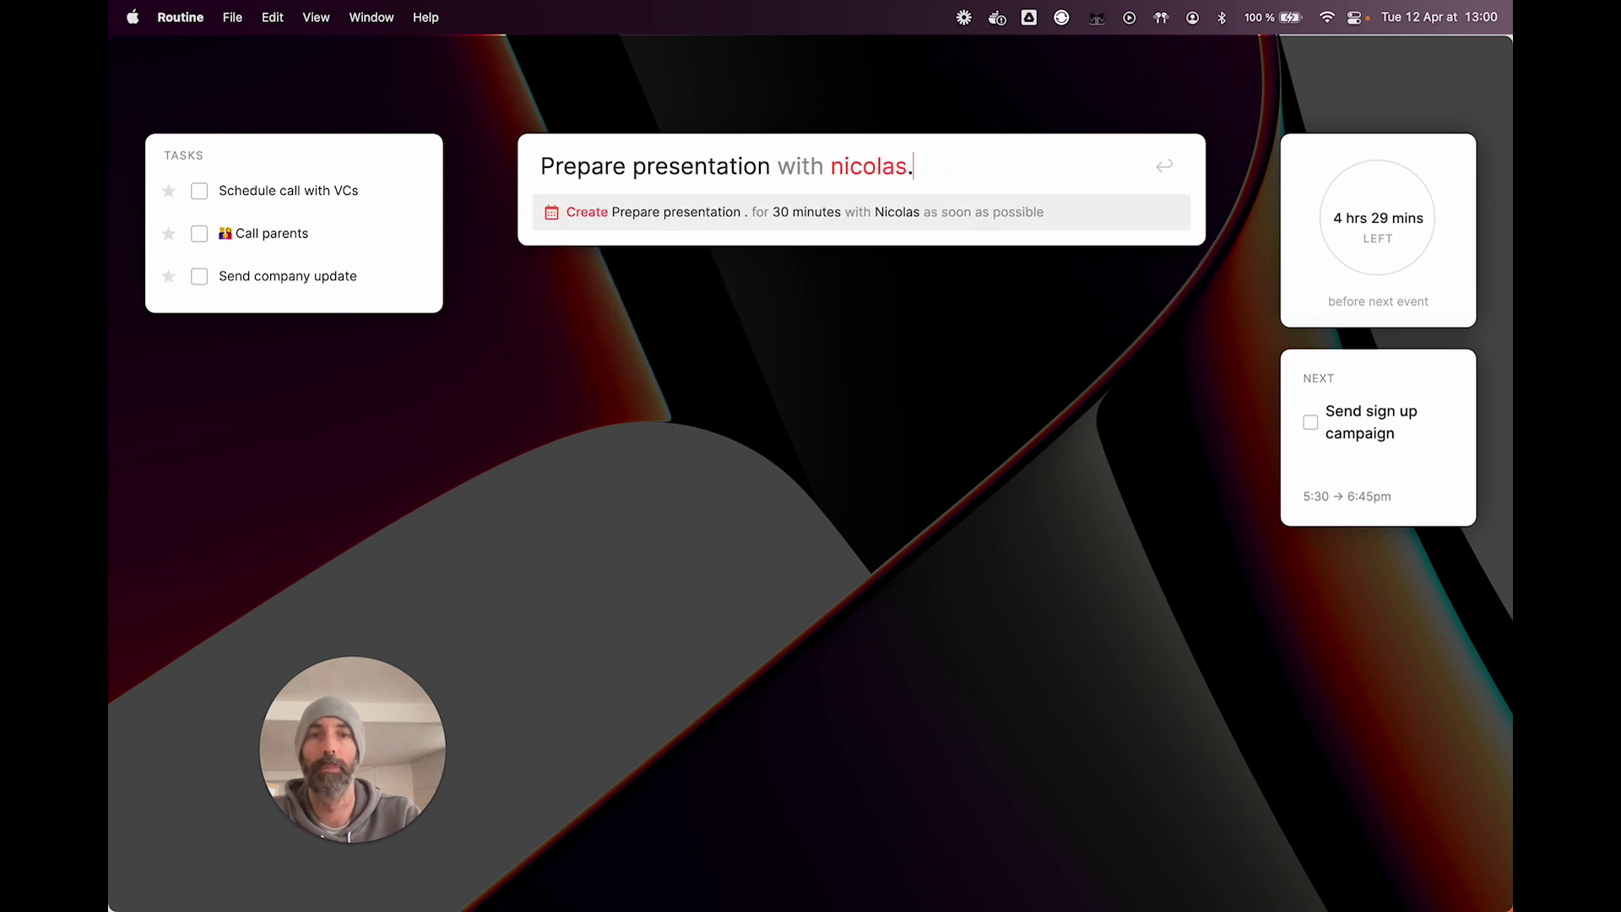
{"action": "type", "text": "tas"}
{"action": "key", "text": "Return"}
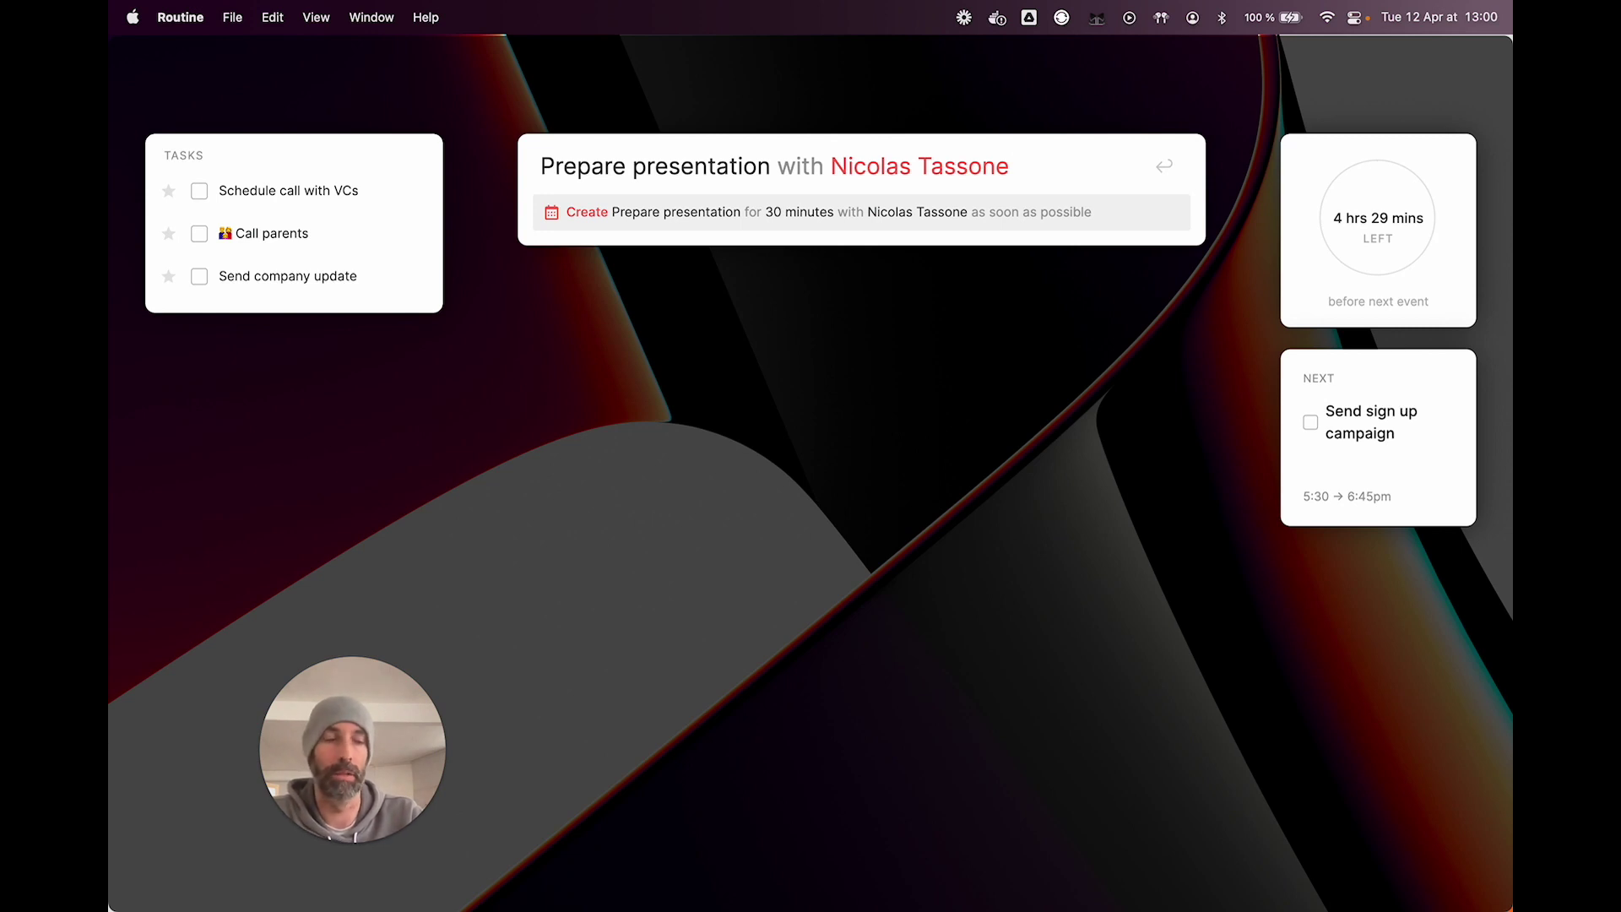
{"action": "key", "text": "BackSpace"}
{"action": "key", "text": "Return"}
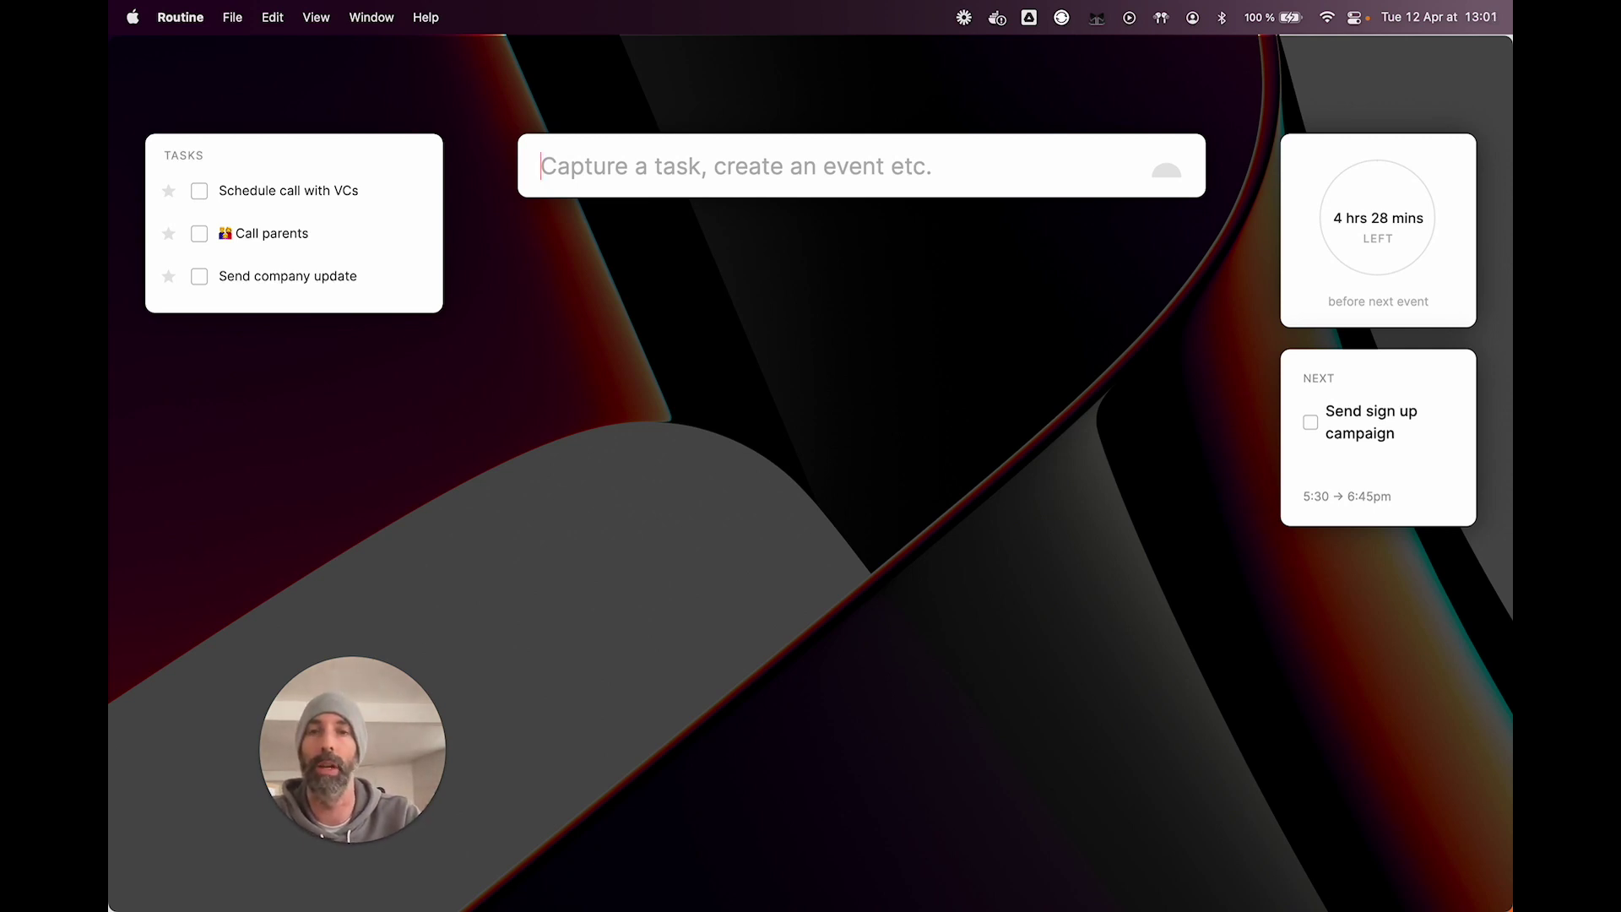
Step: Enter 'Watch Dune >' and redirect it to the Movies note
{"action": "type", "text": "Watch Dune "}
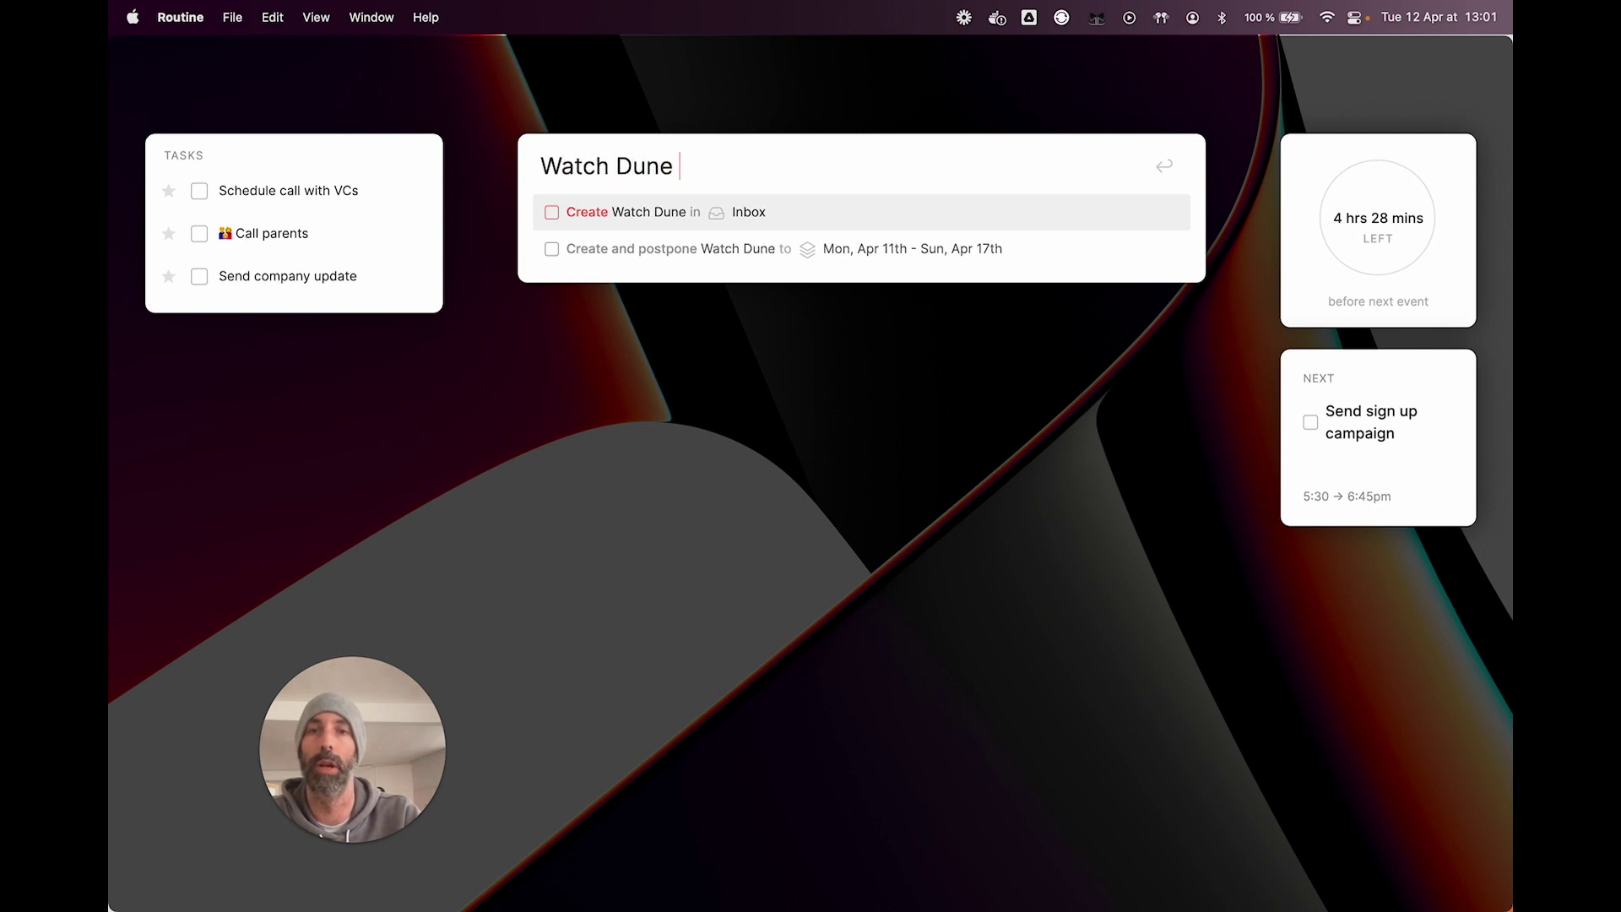
{"action": "type", "text": ">"}
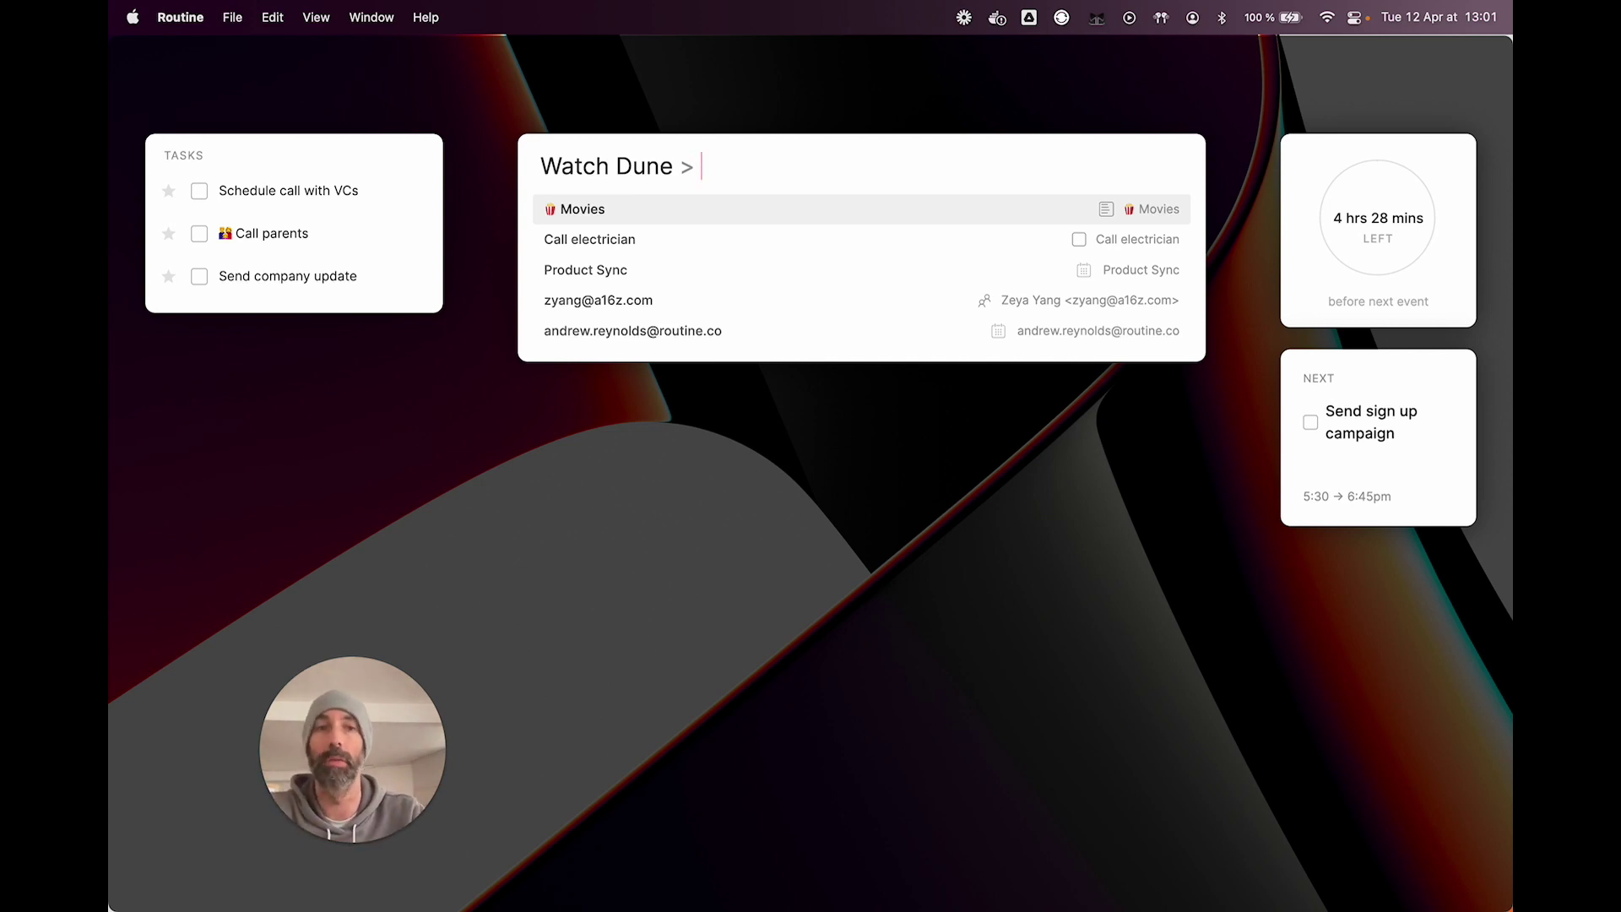
{"action": "left_click", "coordinate": [589, 239]}
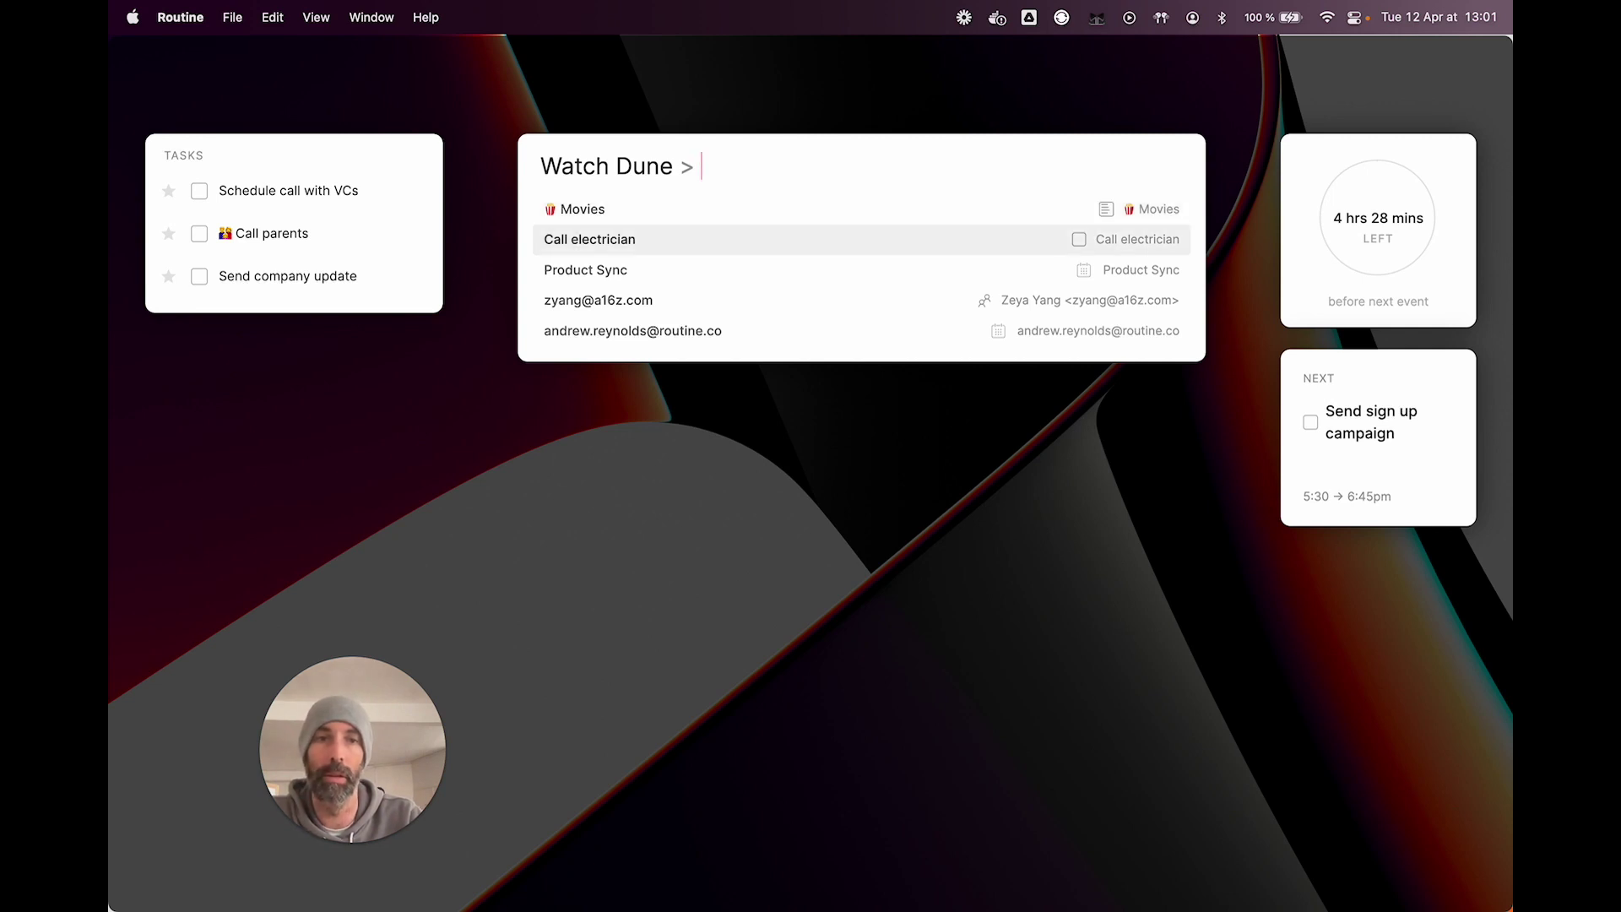
{"action": "key", "text": "Down"}
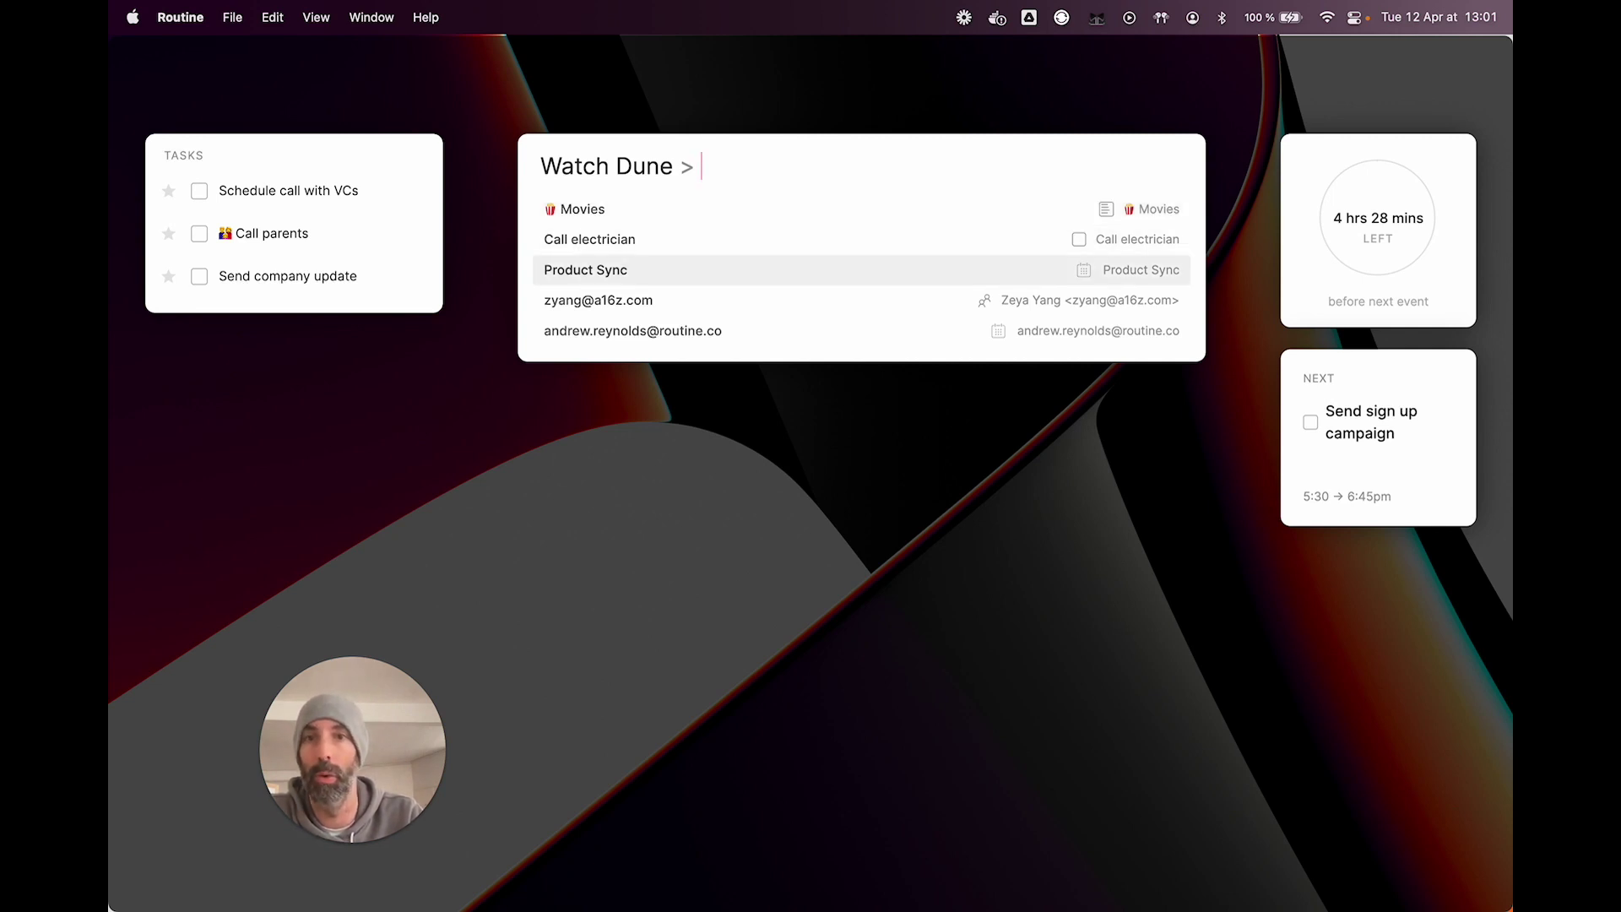
{"action": "key", "text": "Up"}
{"action": "key", "text": "Up"}
{"action": "key", "text": "Return"}
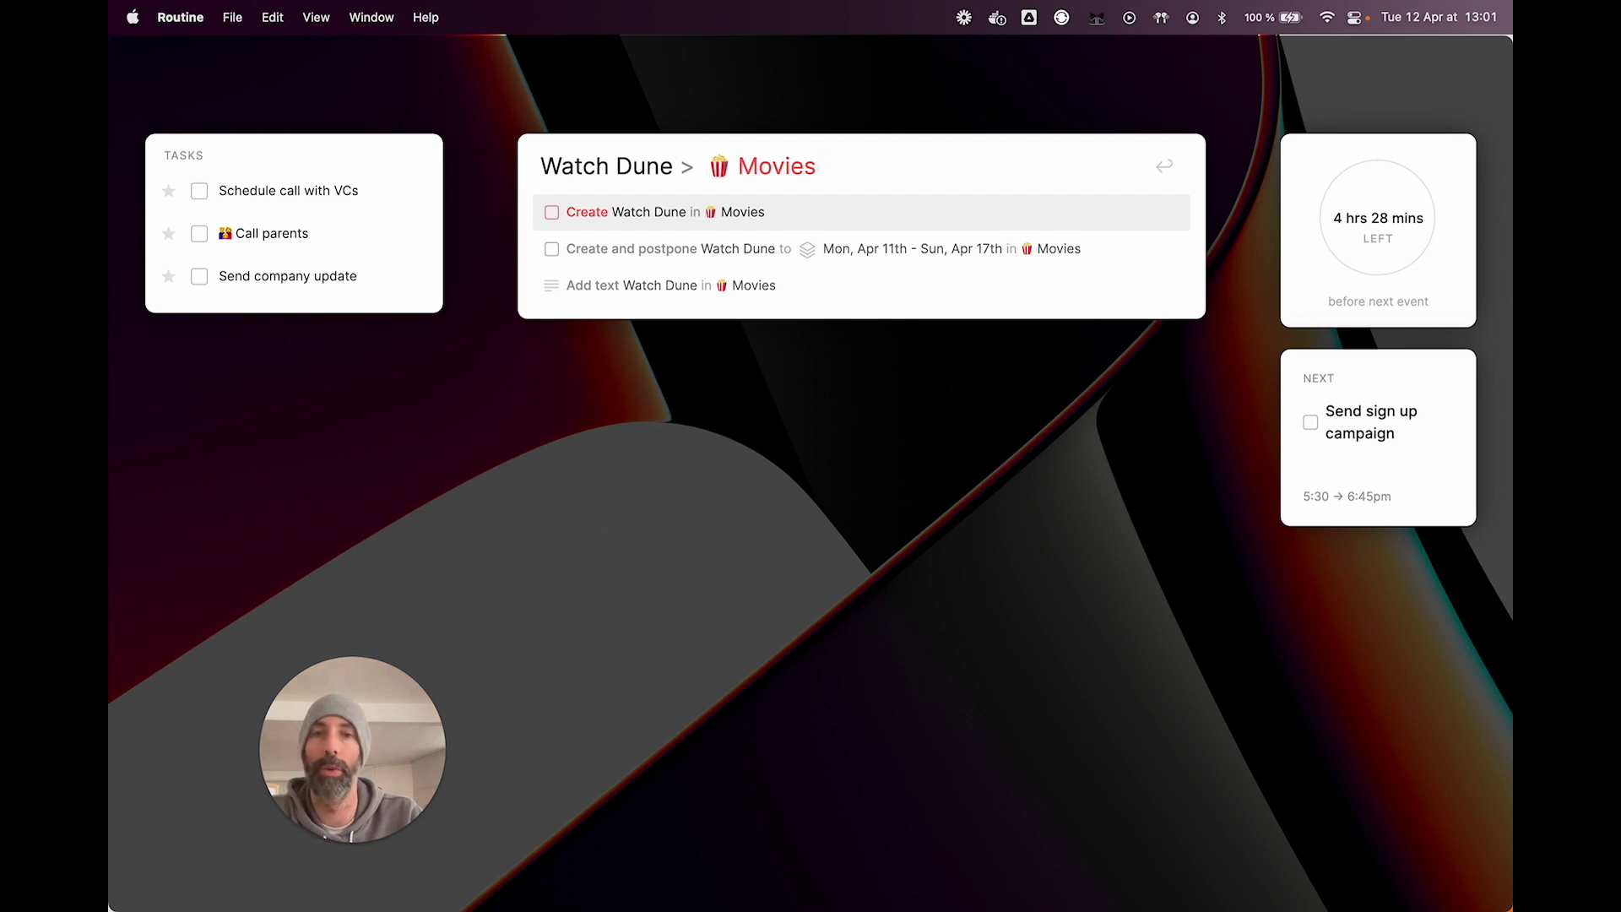
Step: Browse the create, postpone and add-as-text options for Watch Dune in Movies
{"action": "key", "text": "Down"}
{"action": "key", "text": "Down"}
{"action": "key", "text": "Up"}
{"action": "key", "text": "Up"}
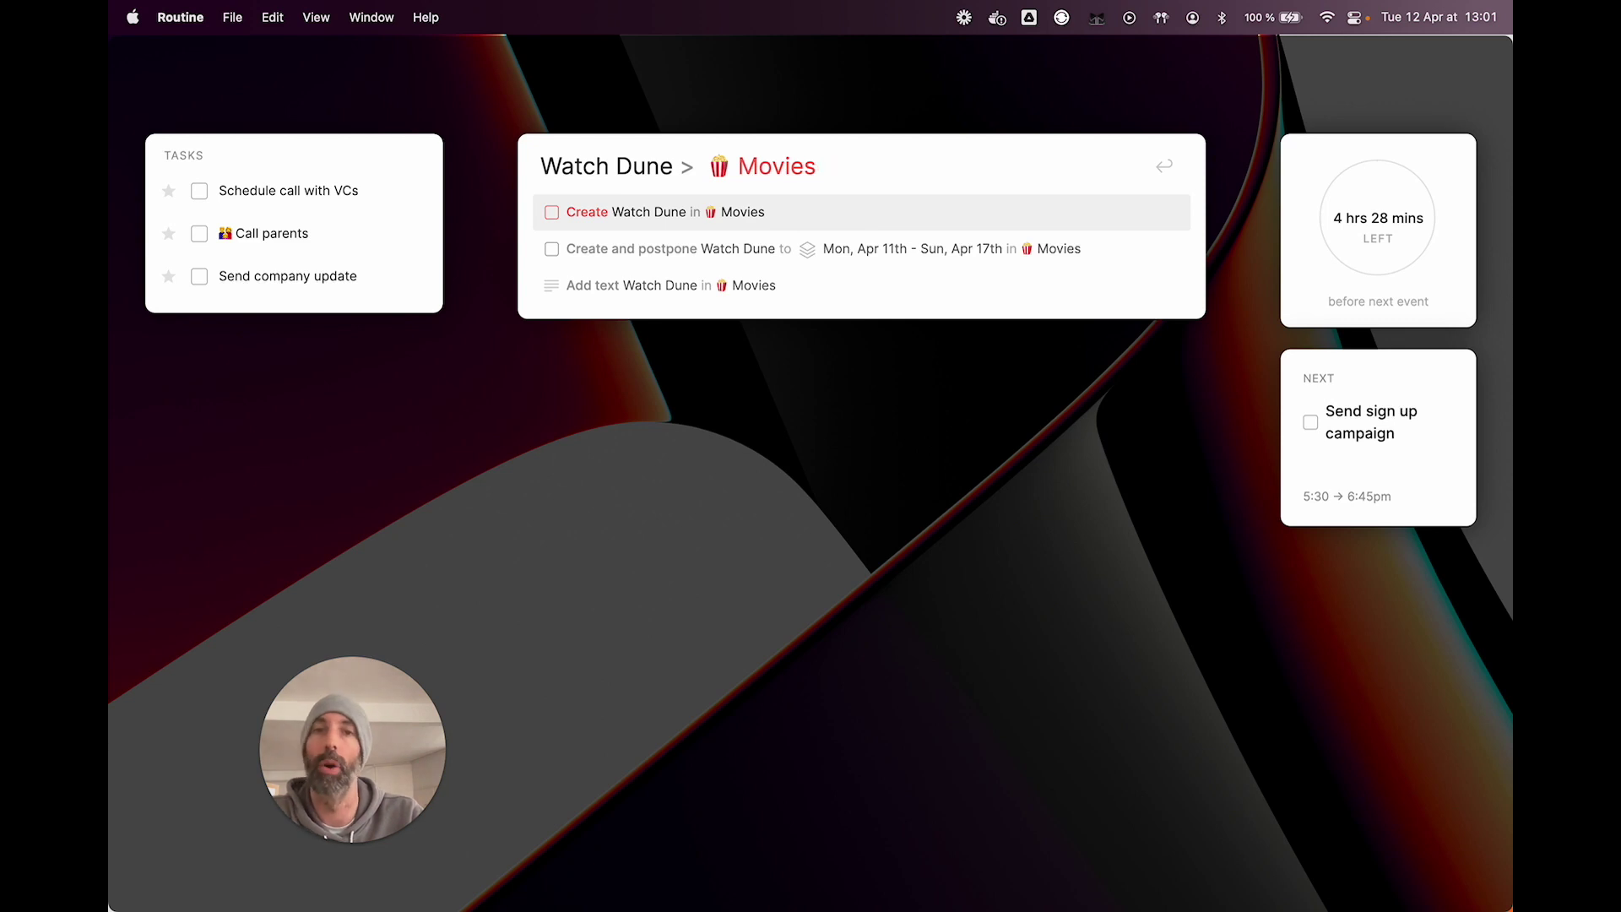
{"action": "type", "text": "/"}
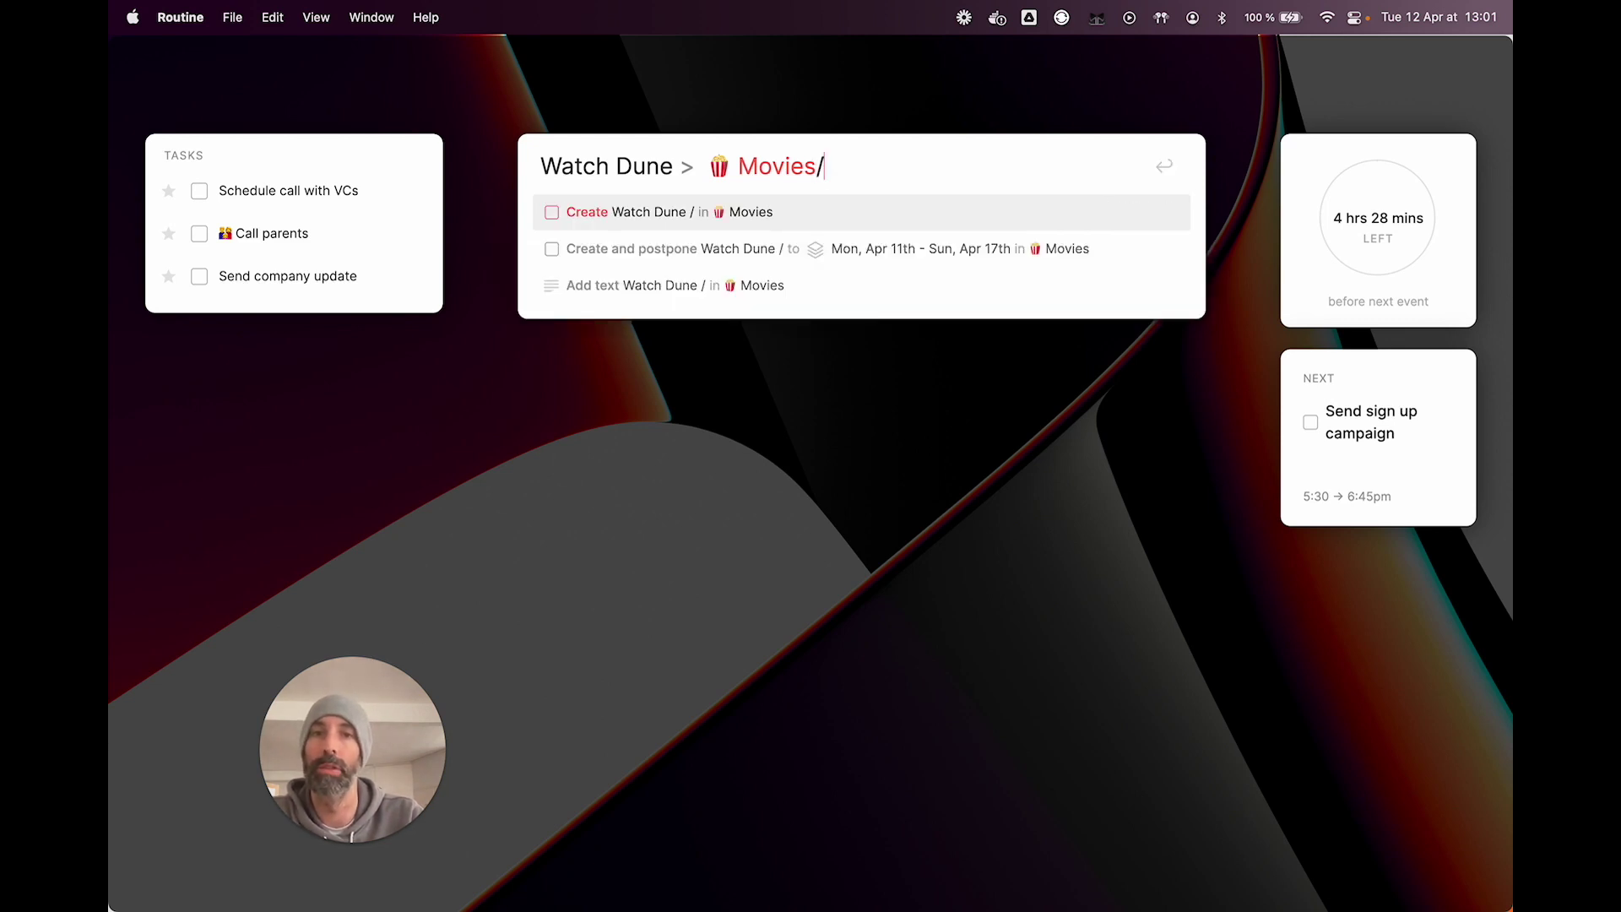
{"action": "key", "text": "shift+Left"}
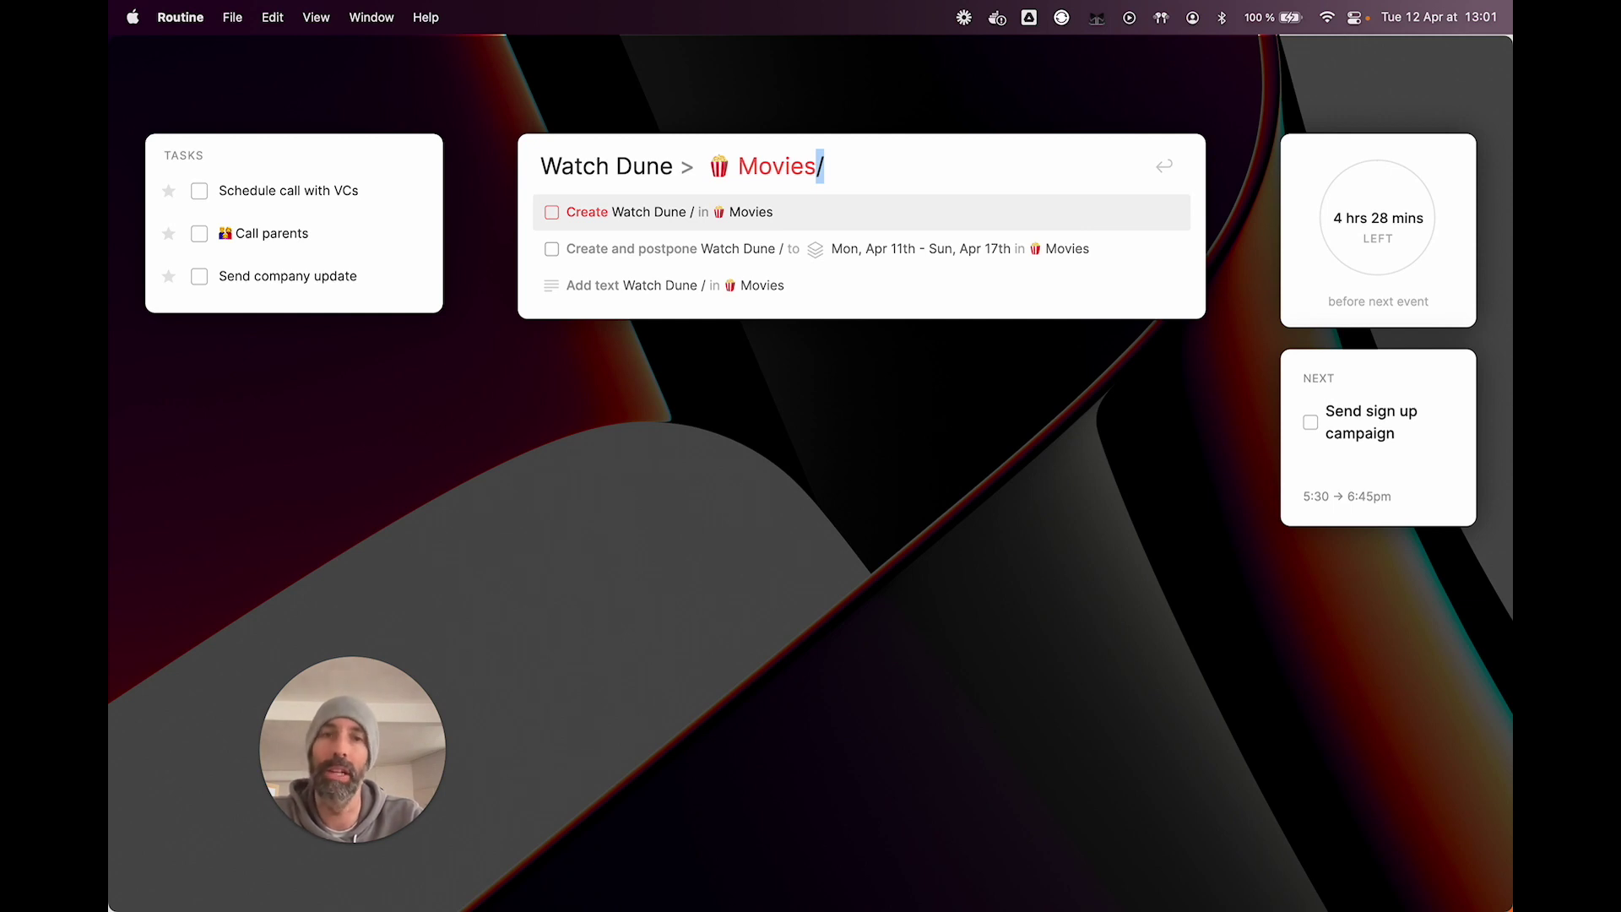
{"action": "key", "text": "BackSpace"}
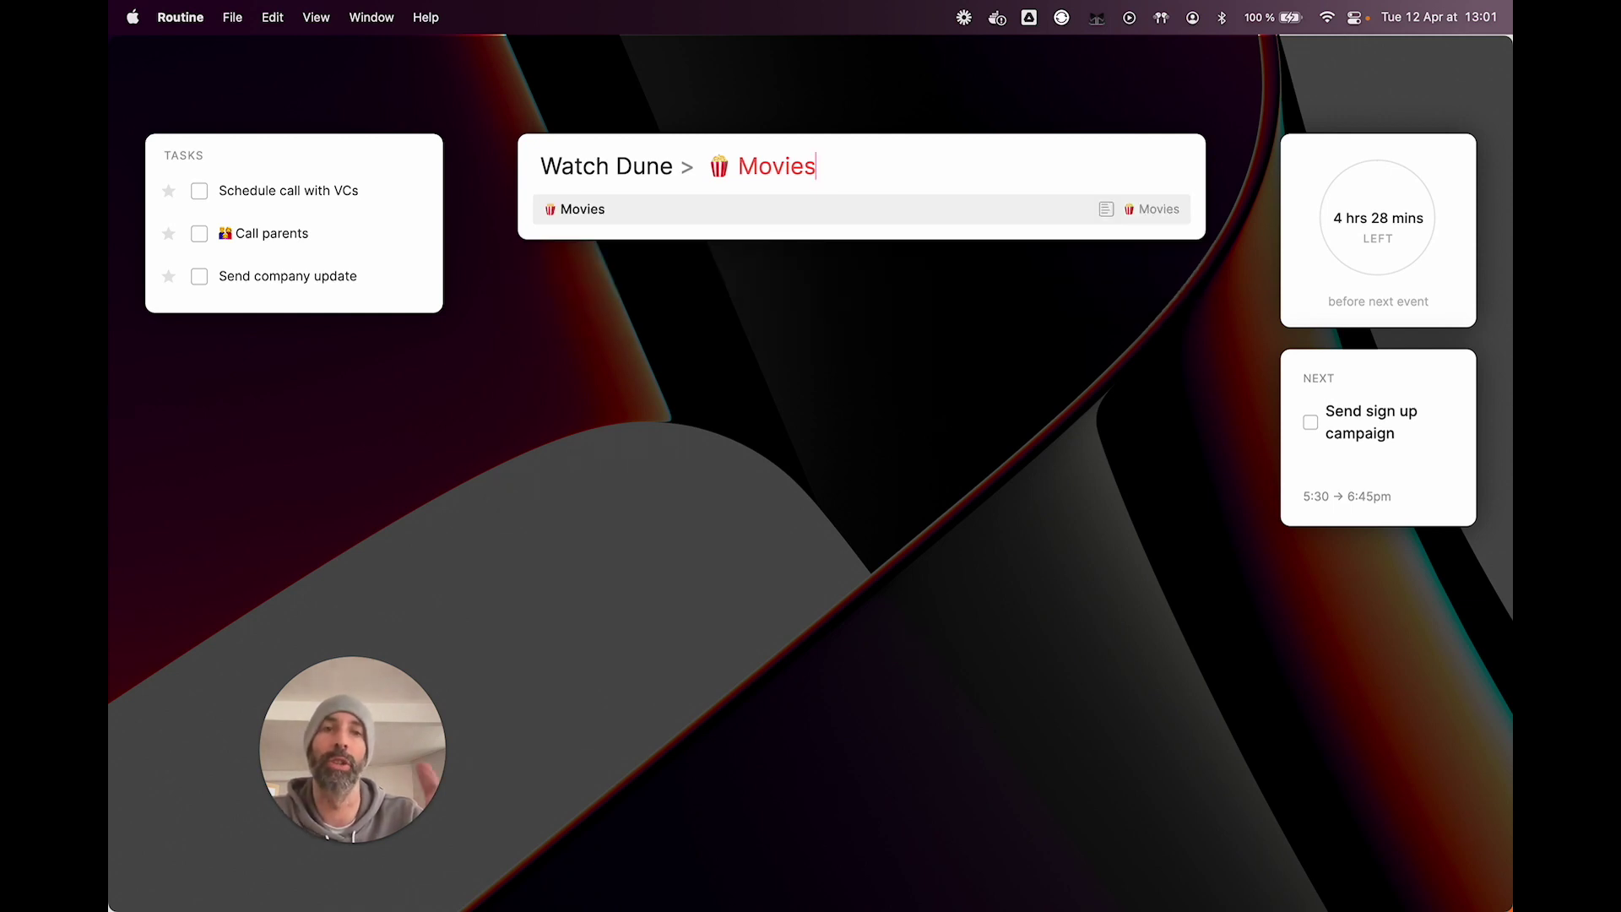
{"action": "key", "text": "Return"}
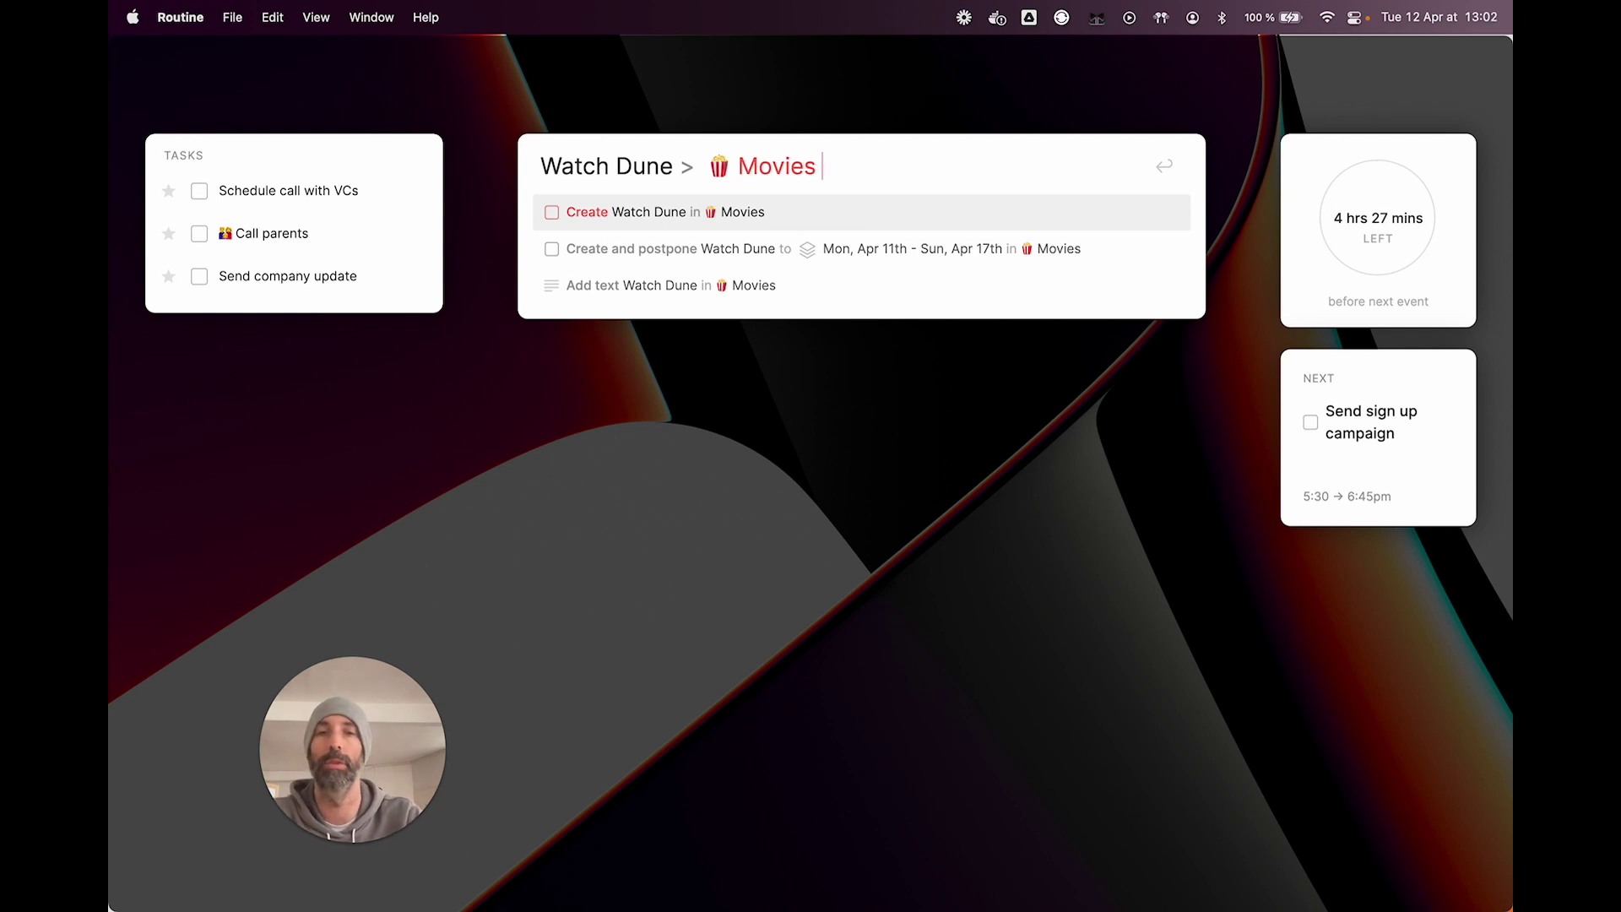
Step: Dismiss the Routine console overlay and dashboard, leaving the bare macOS desktop
{"action": "key", "text": "Return"}
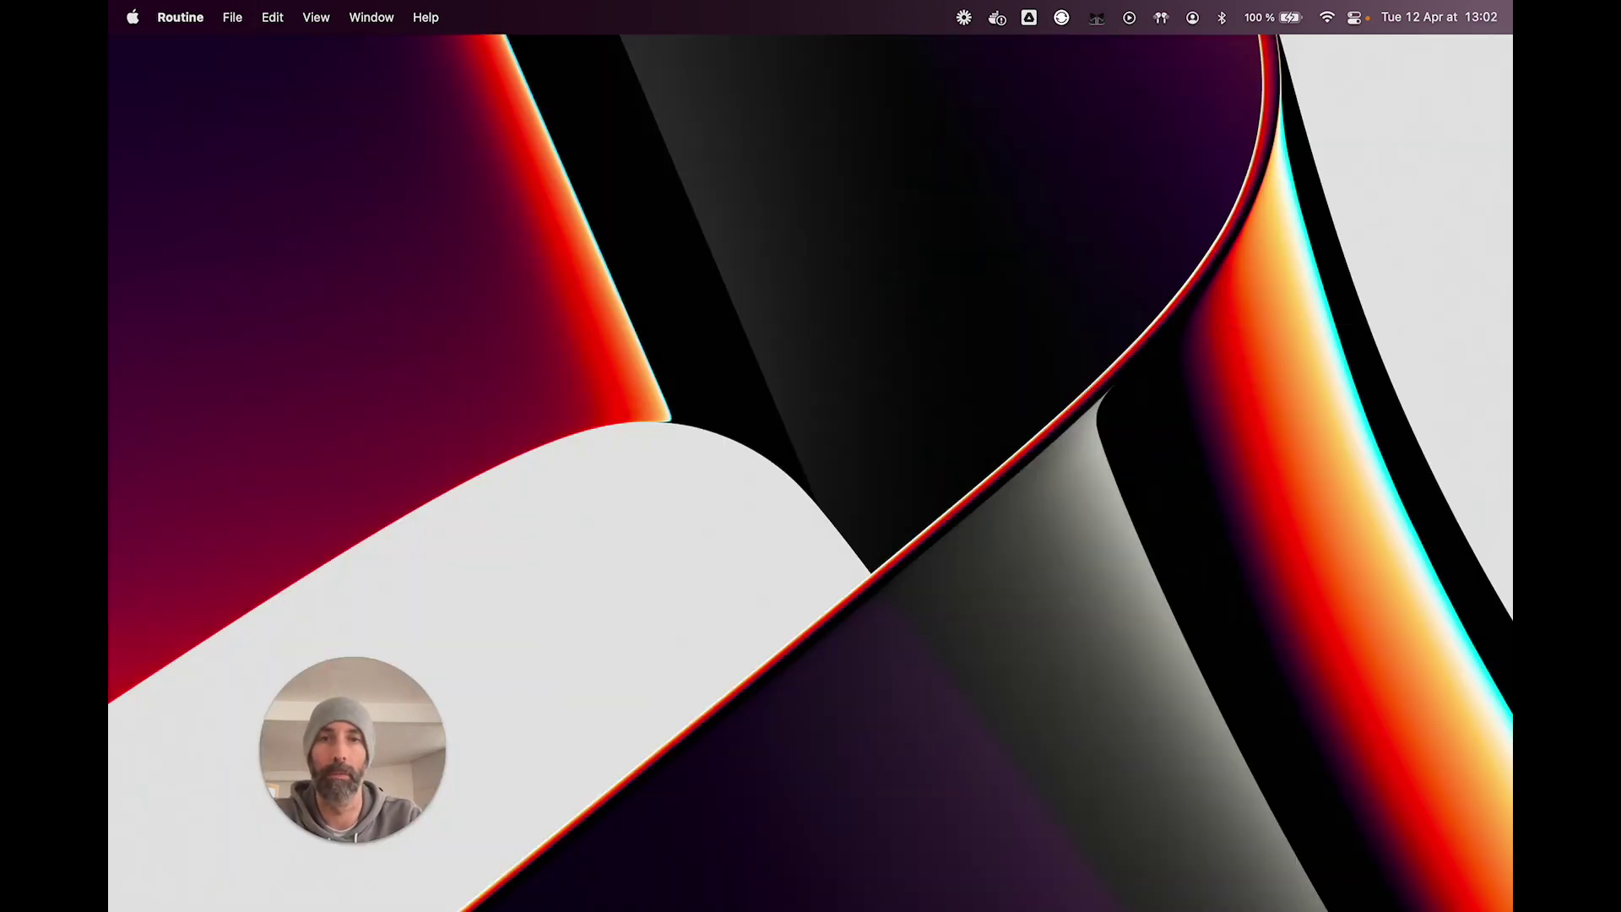